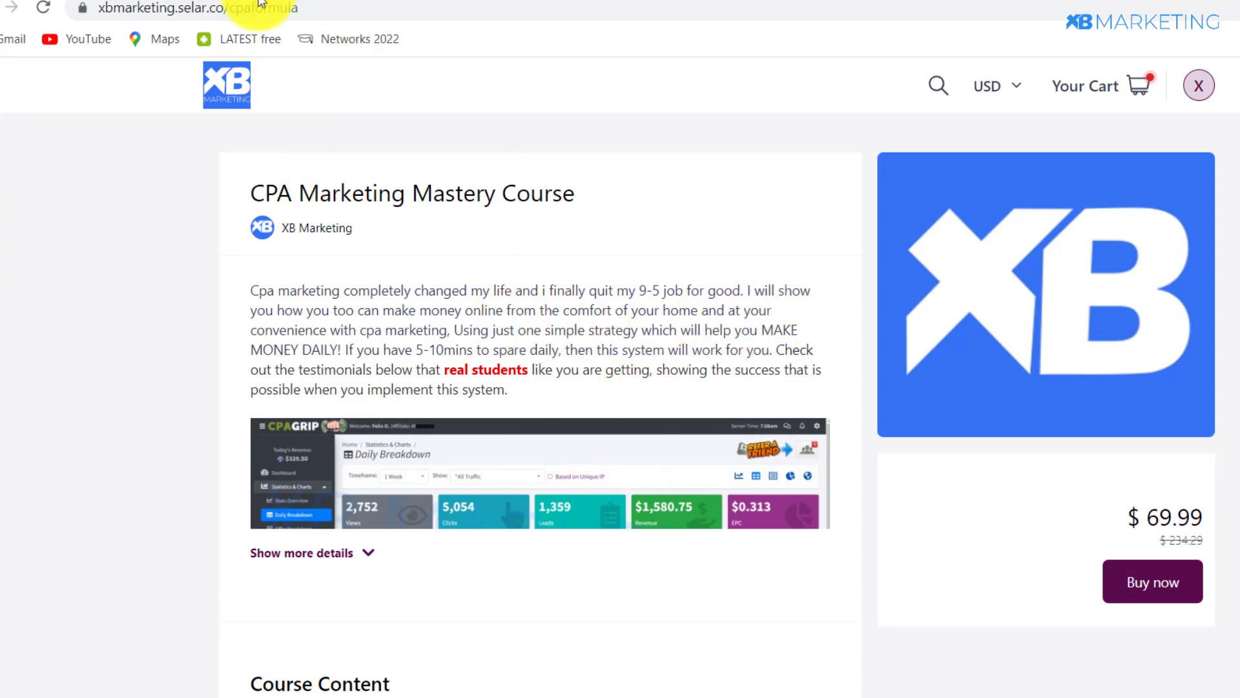
Switch from the Selar CPA Marketing Mastery Course page to the OGAds payments tab
left_click(27, 1)
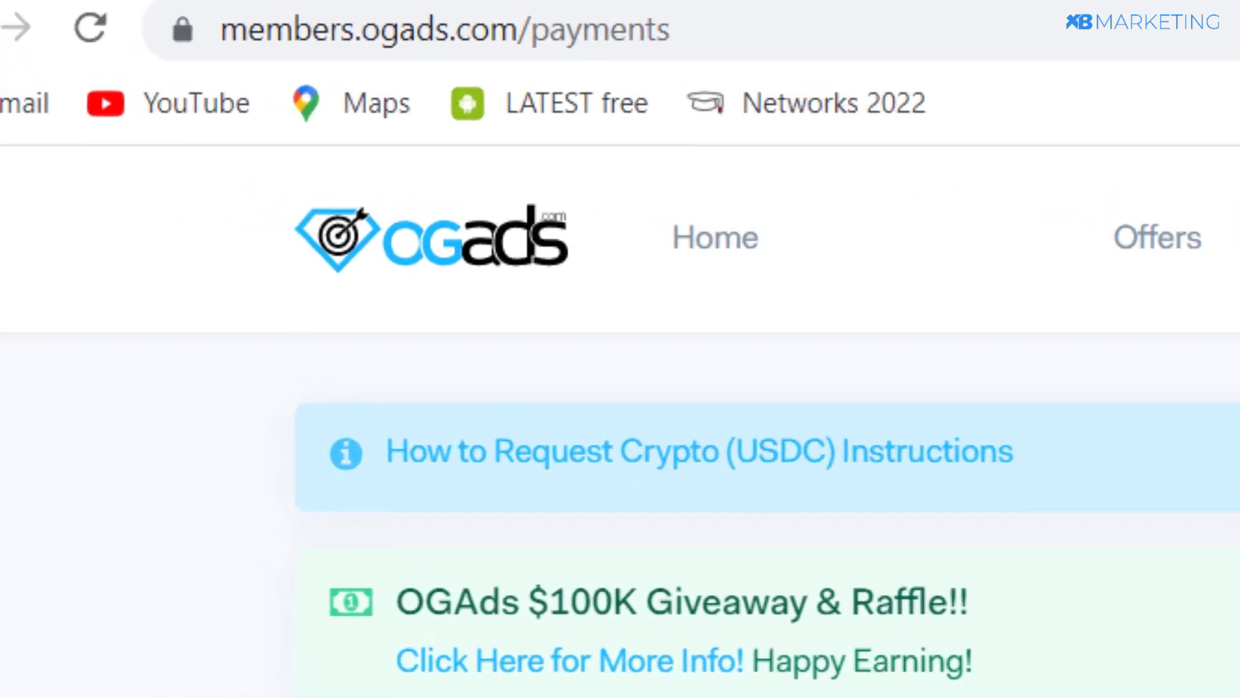
Pass by the CPAlead homepage and go to the Free PLR Downloads homepage
left_click(284, 0)
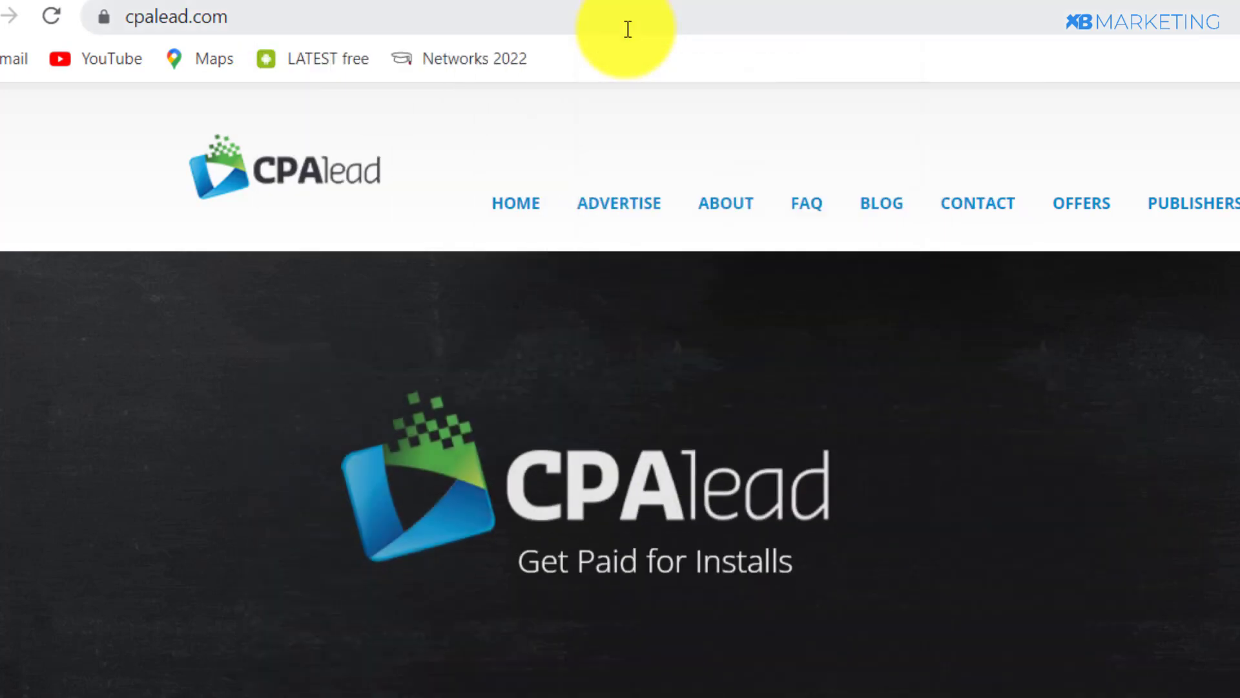
left_click(636, 5)
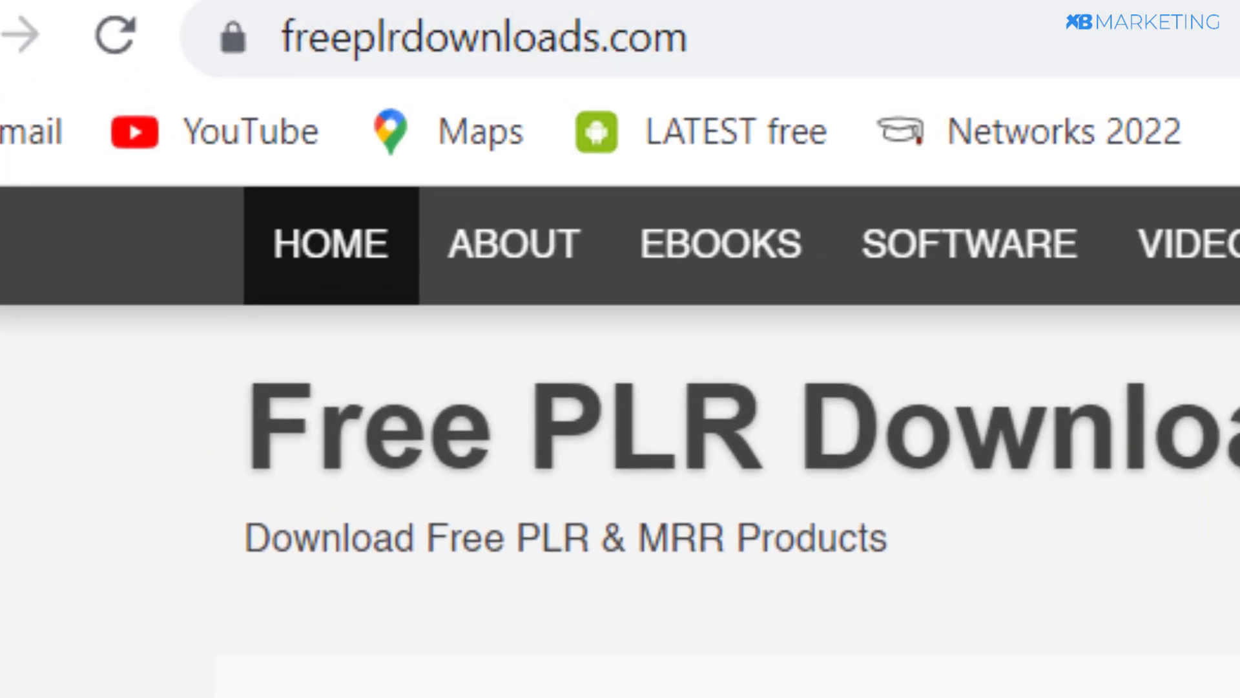
Pick the eBay tag in the sidebar Niches cloud and browse the eBay PLR product cards
scroll(479, 440, "down", 5)
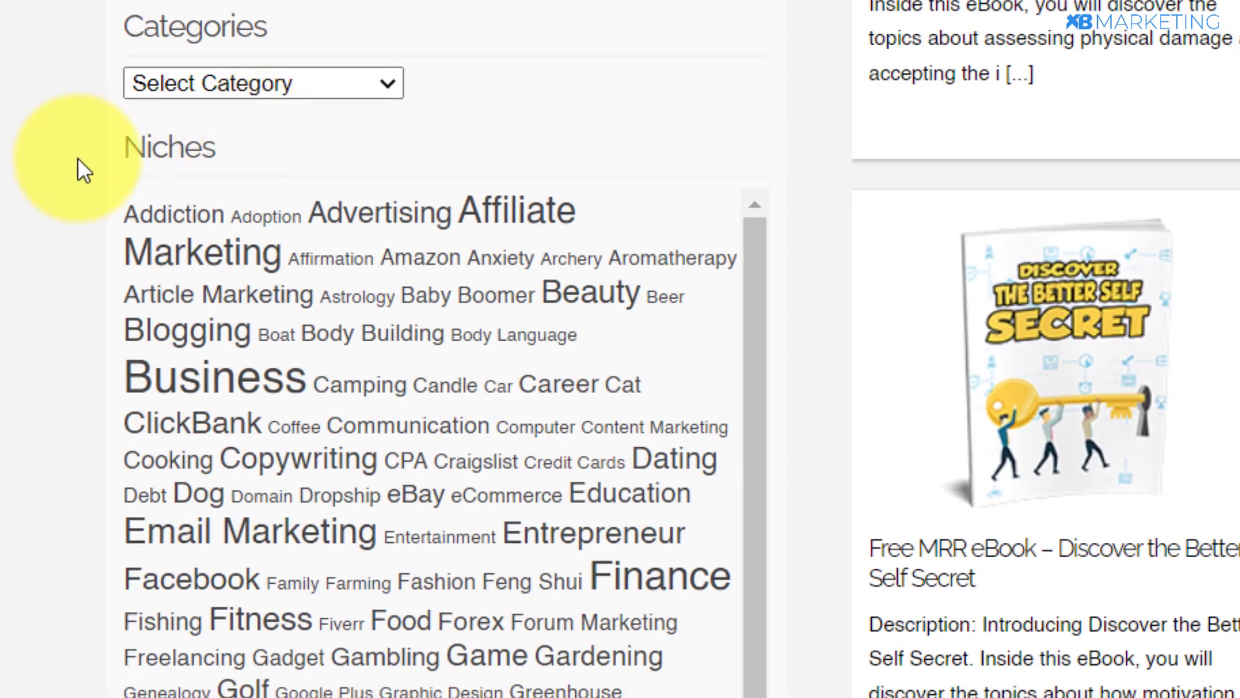
scroll(115, 148, "down", 3)
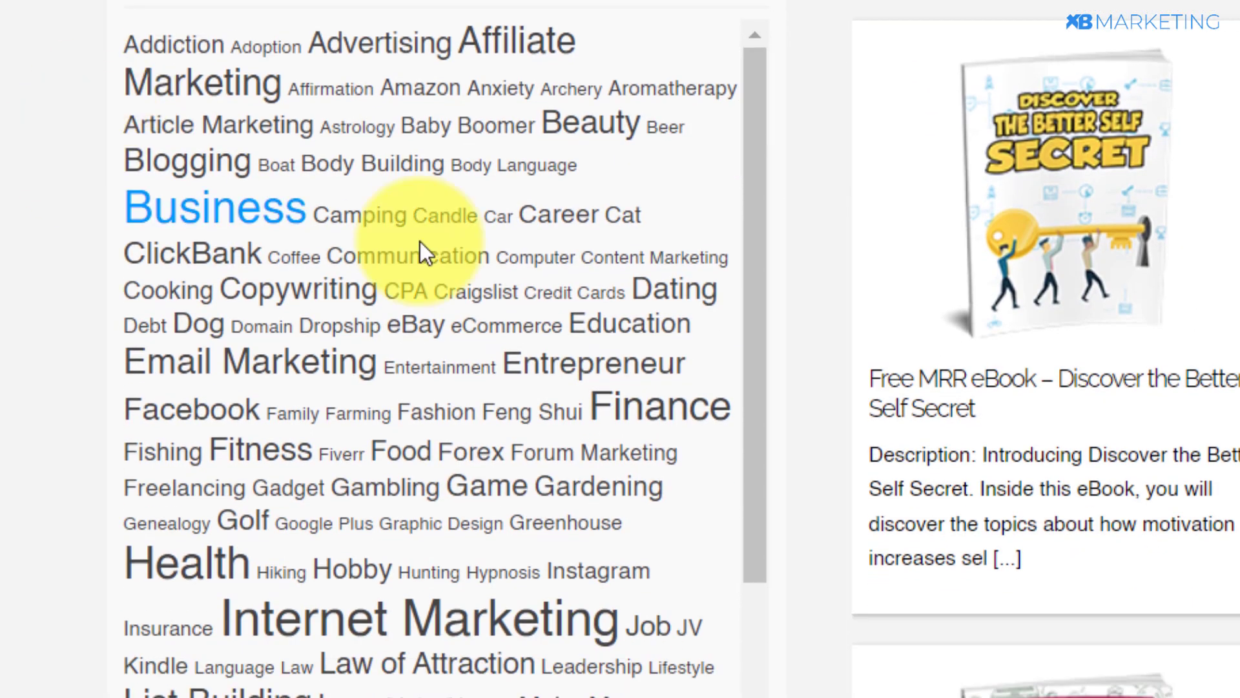
scroll(262, 342, "down", 3)
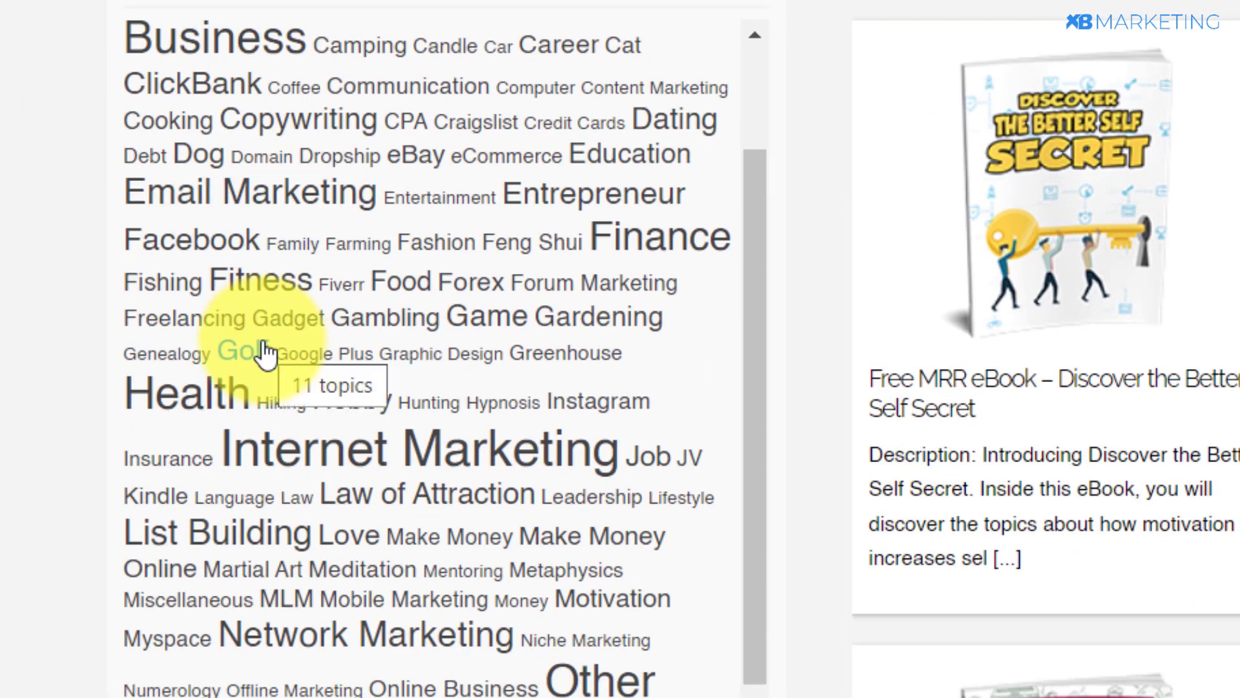
scroll(265, 352, "up", 3)
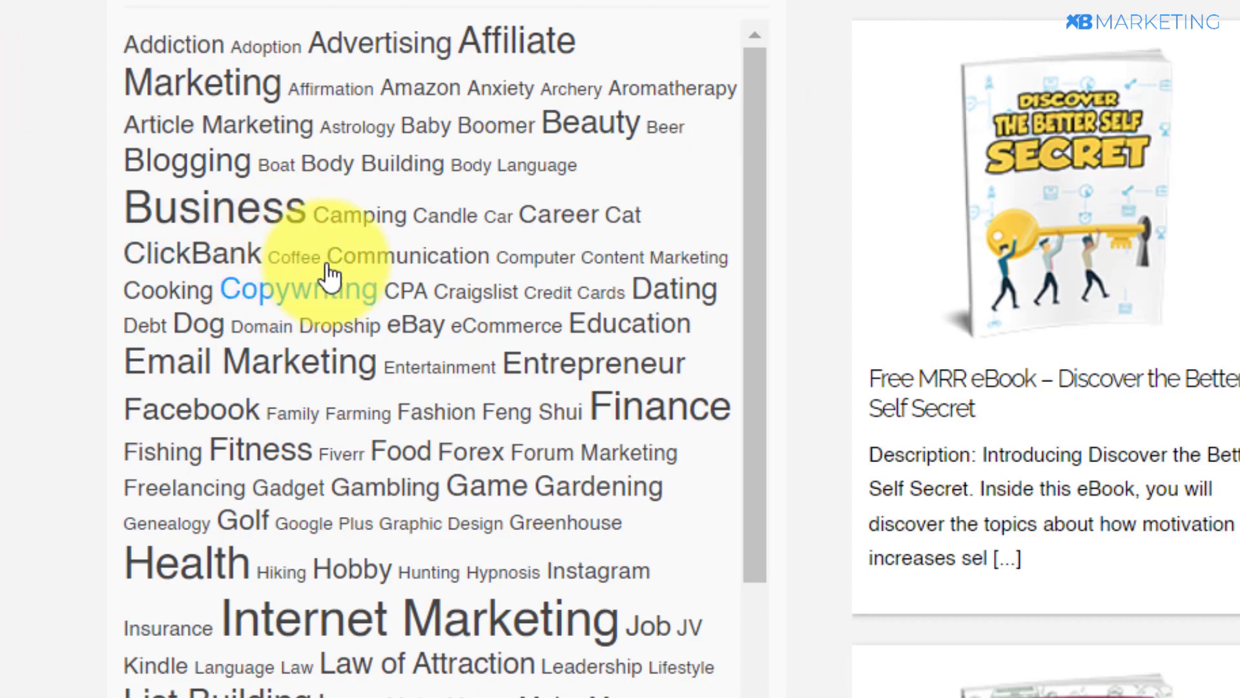
left_click(411, 329)
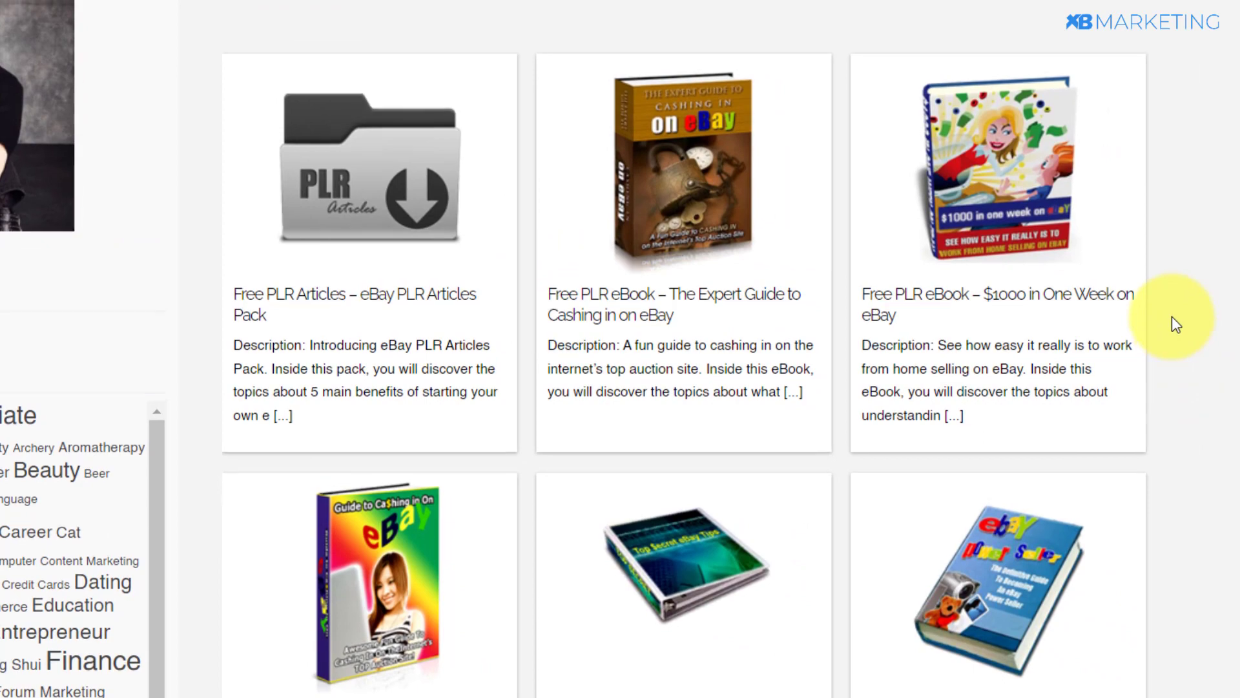
scroll(1171, 317, "up", 3)
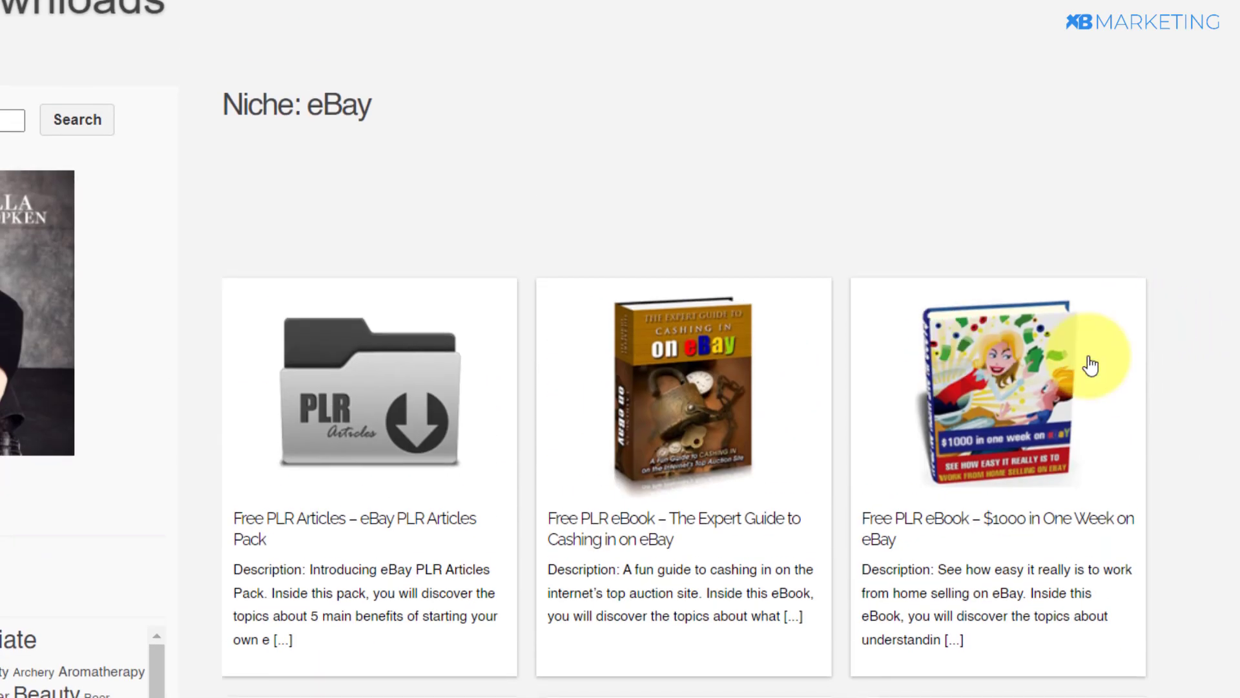
scroll(1066, 310, "down", 3)
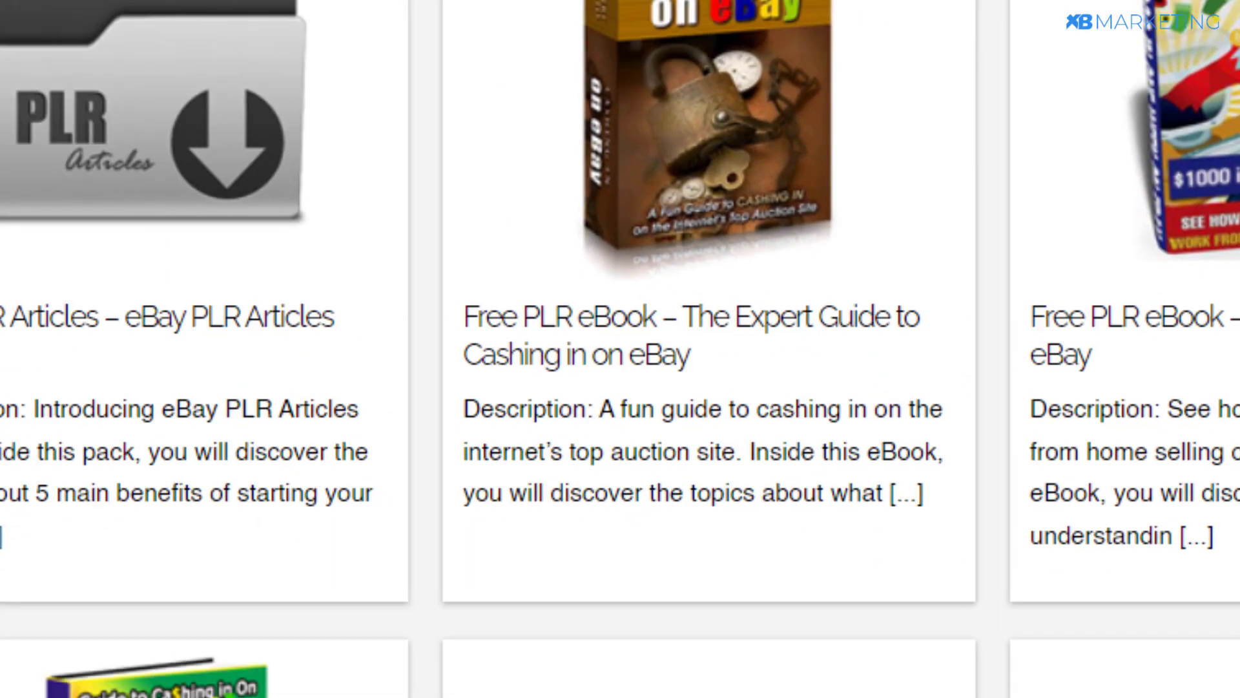
scroll(549, 662, "down", 3)
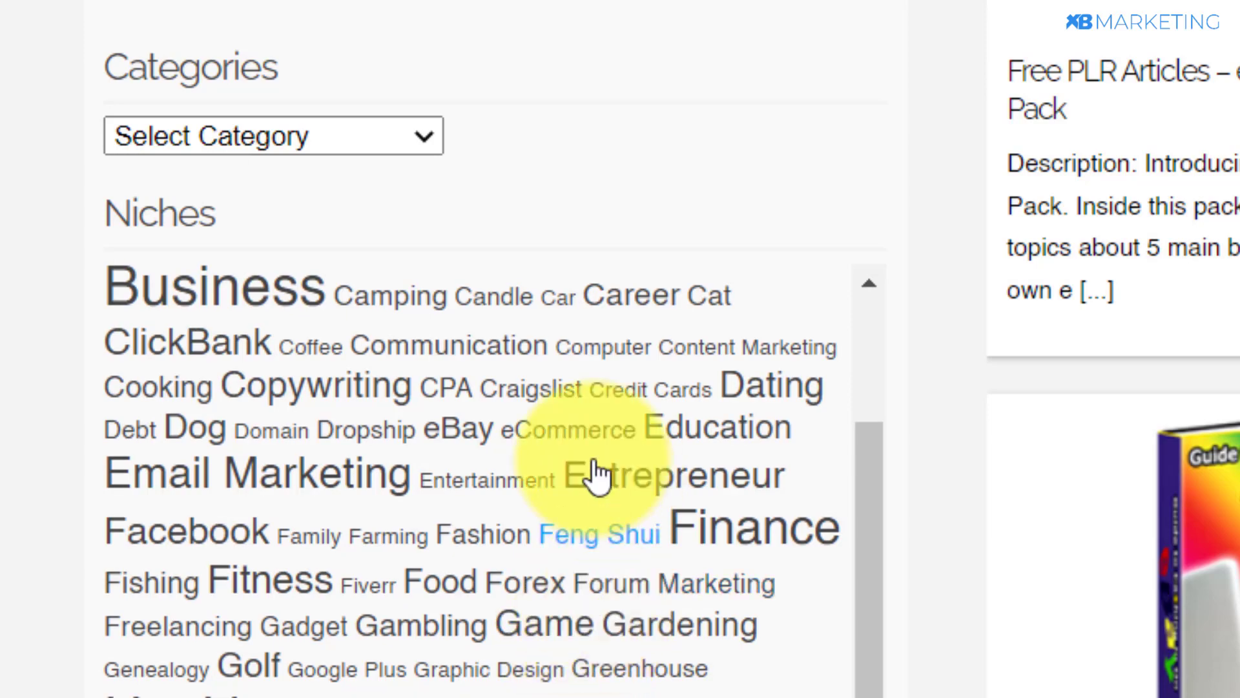
scroll(155, 476, "up", 3)
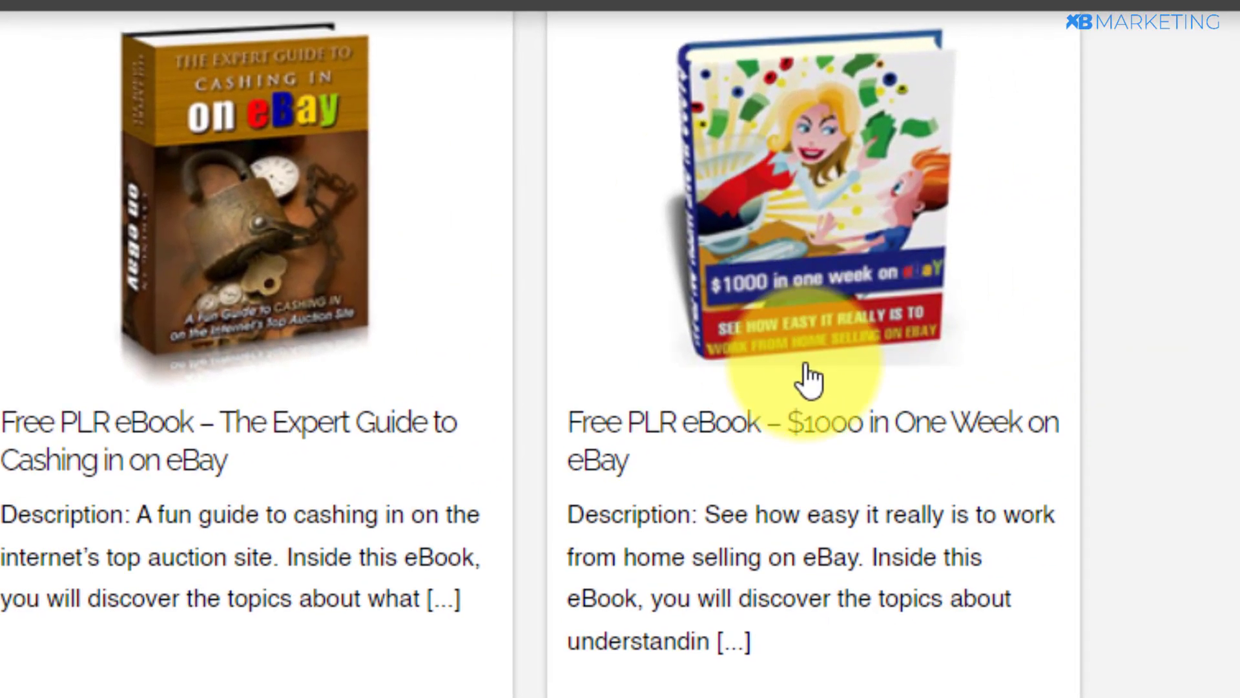
scroll(817, 360, "up", 5)
scroll(850, 653, "down", 2)
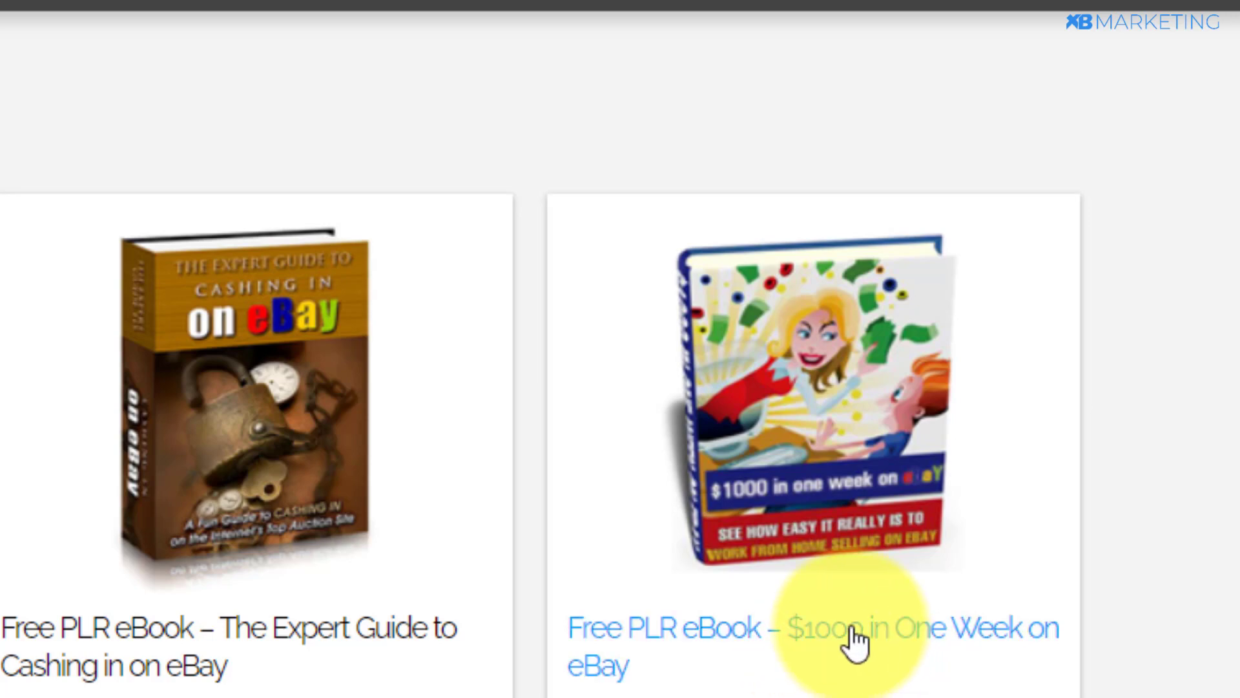
Download the 1,025 KB '$1000 in One Week on eBay' eBook zip, then go to Canva
left_click(758, 650)
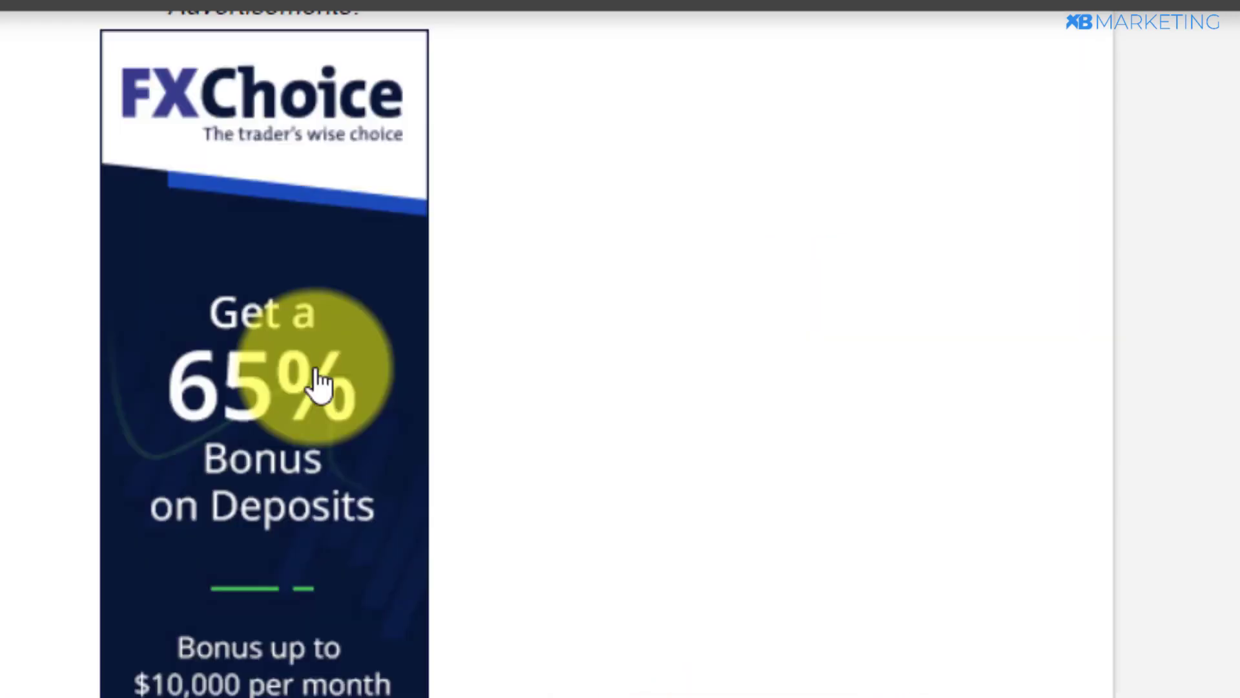
scroll(358, 485, "down", 5)
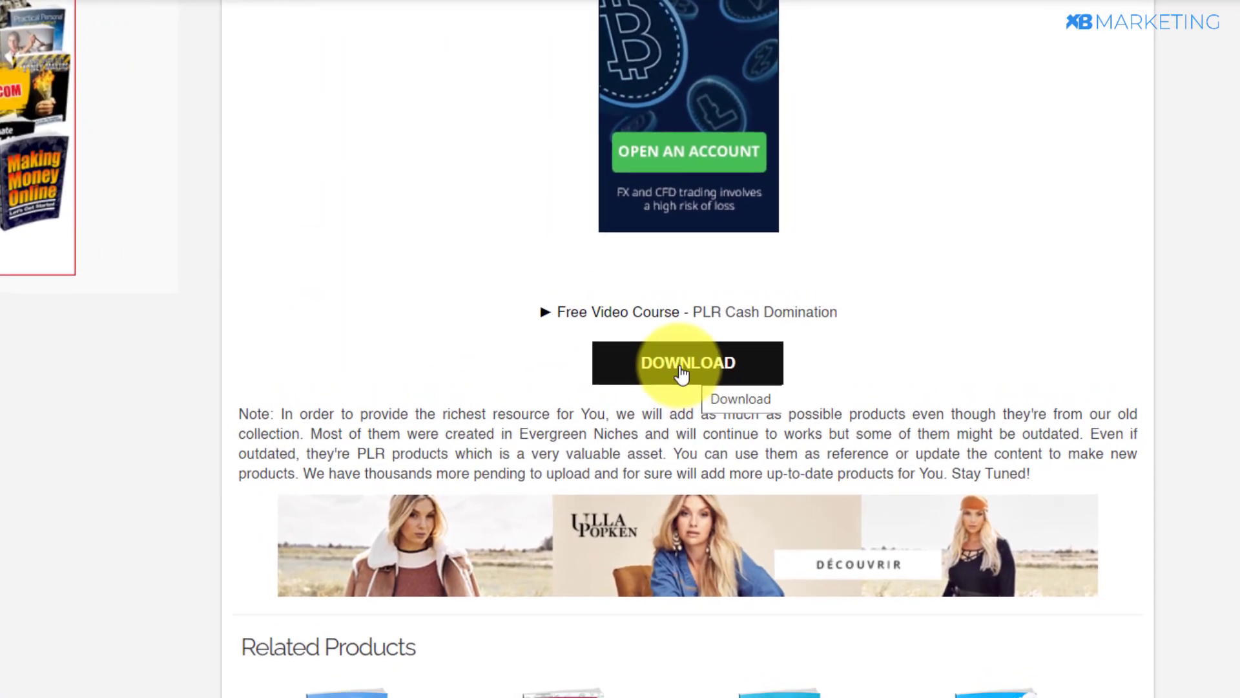
left_click(675, 376)
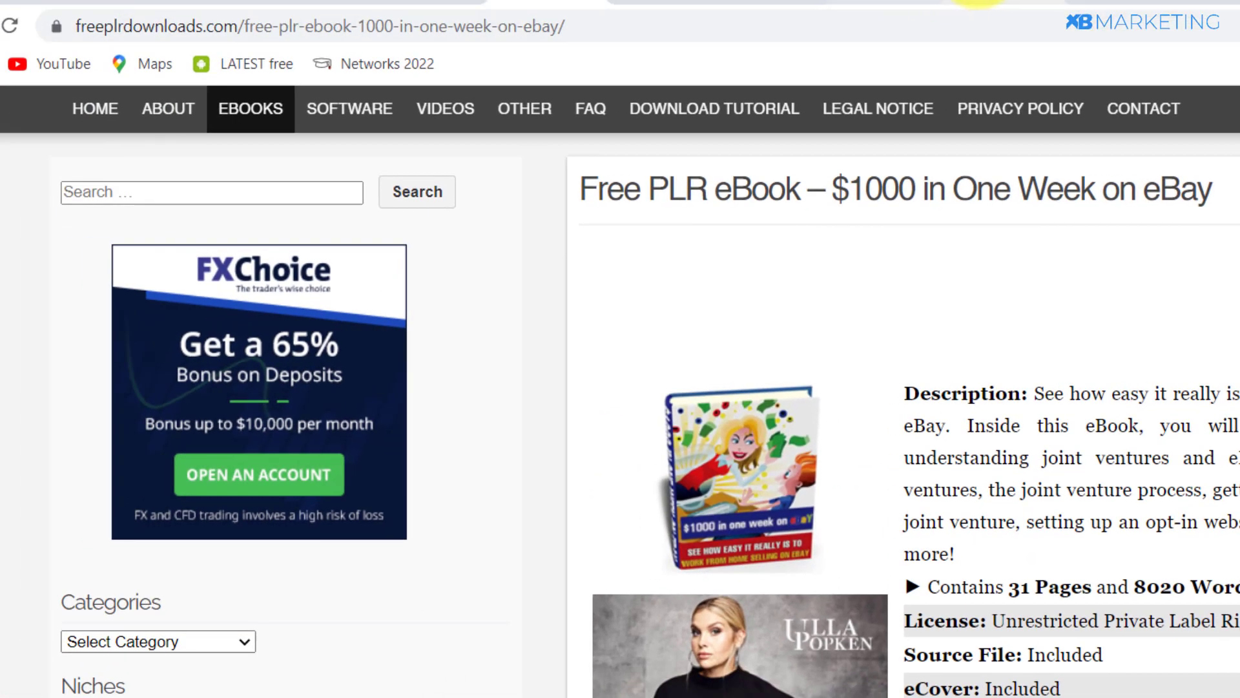
left_click(979, 2)
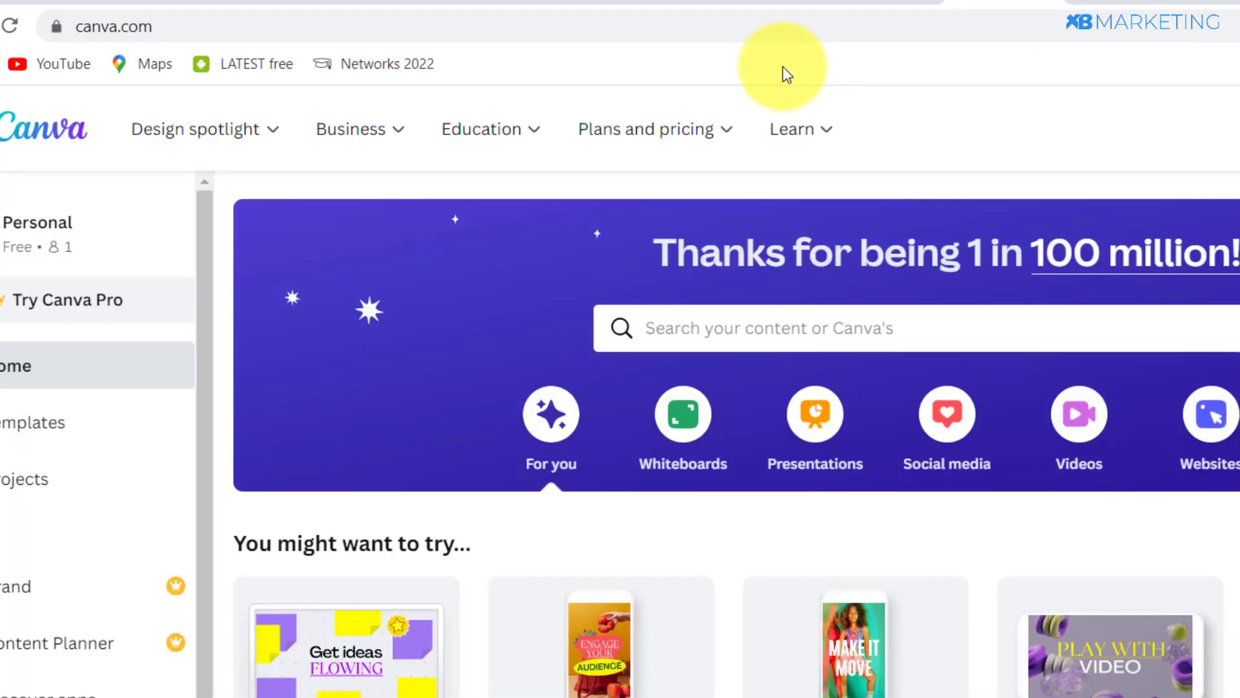
Search 'ebook cover' and start customizing the Recipe Book Keto Diet Ebook Cover template
left_click(743, 319)
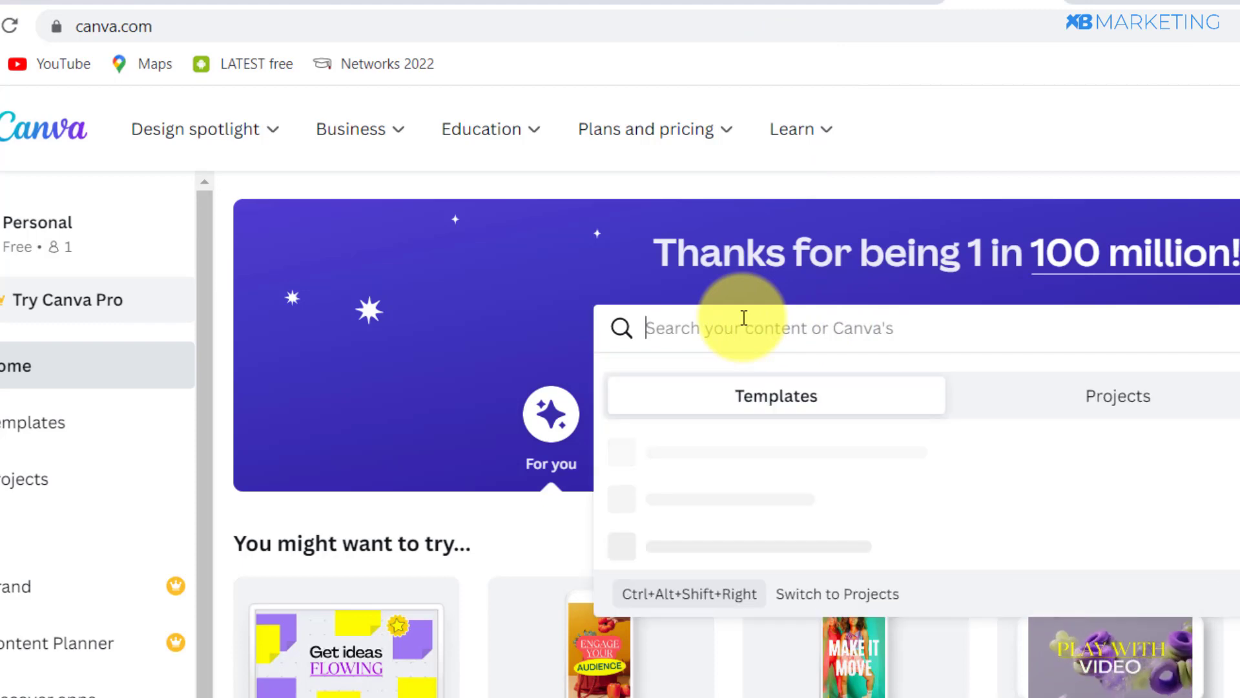
type("ebook cover")
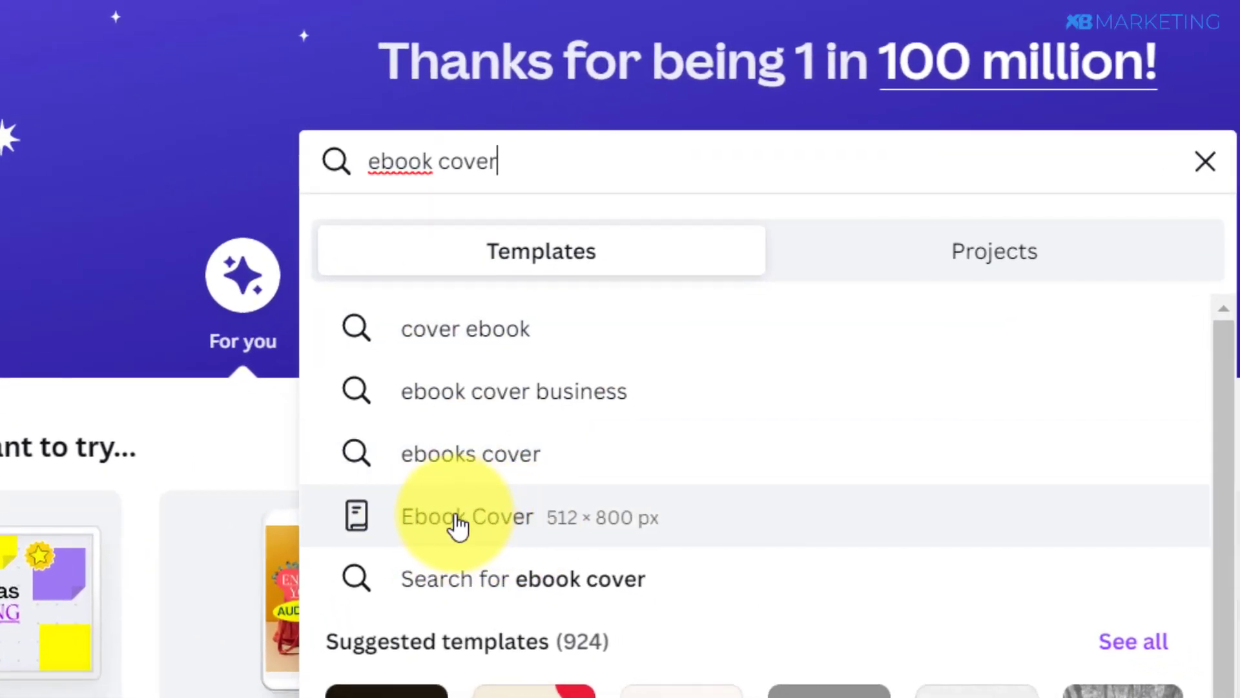
left_click(463, 526)
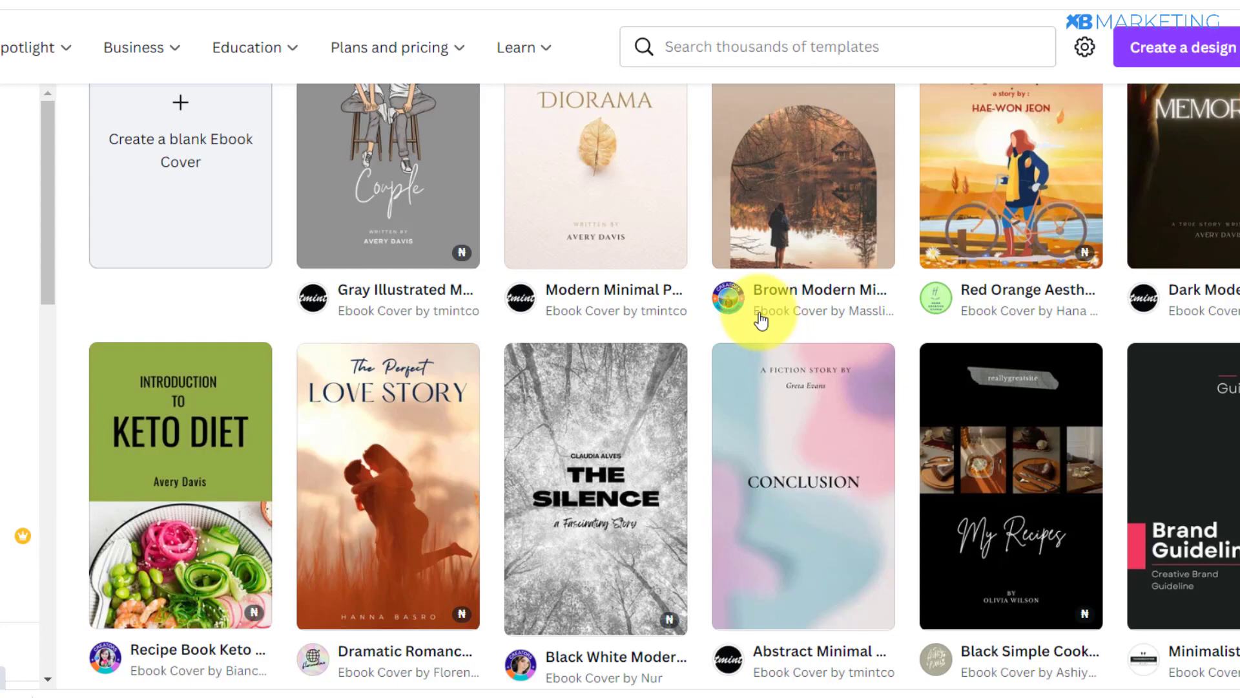
scroll(268, 379, "down", 2)
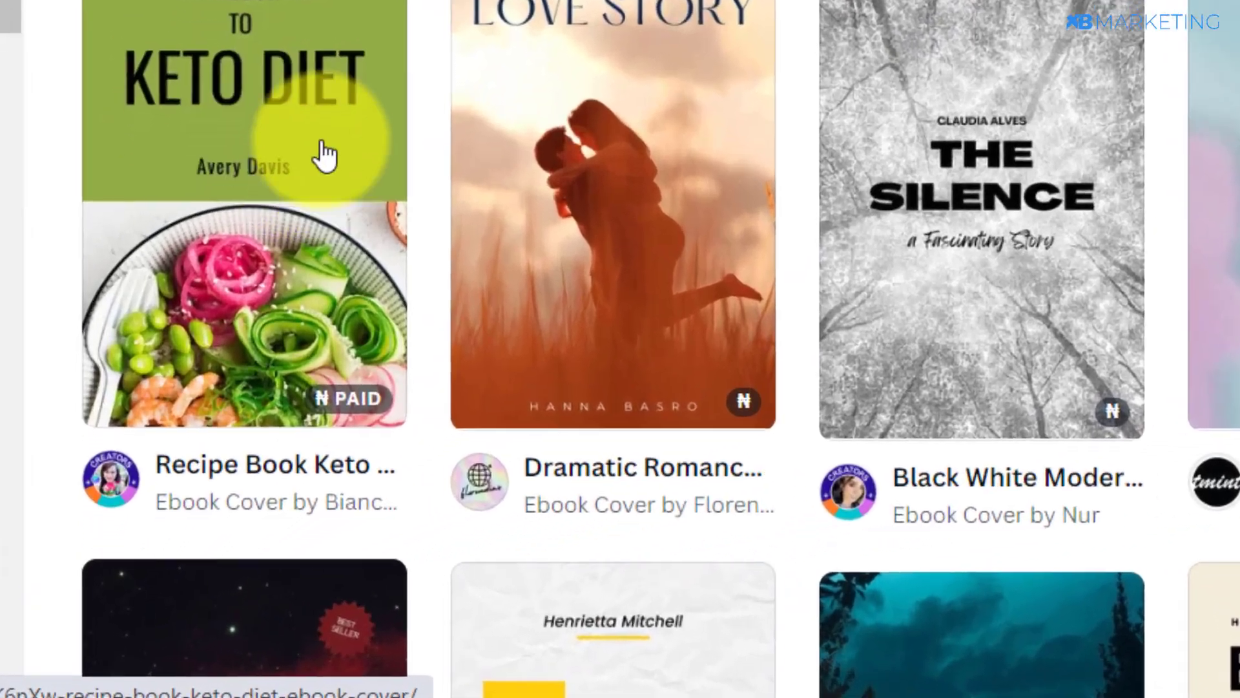
scroll(285, 130, "down", 3)
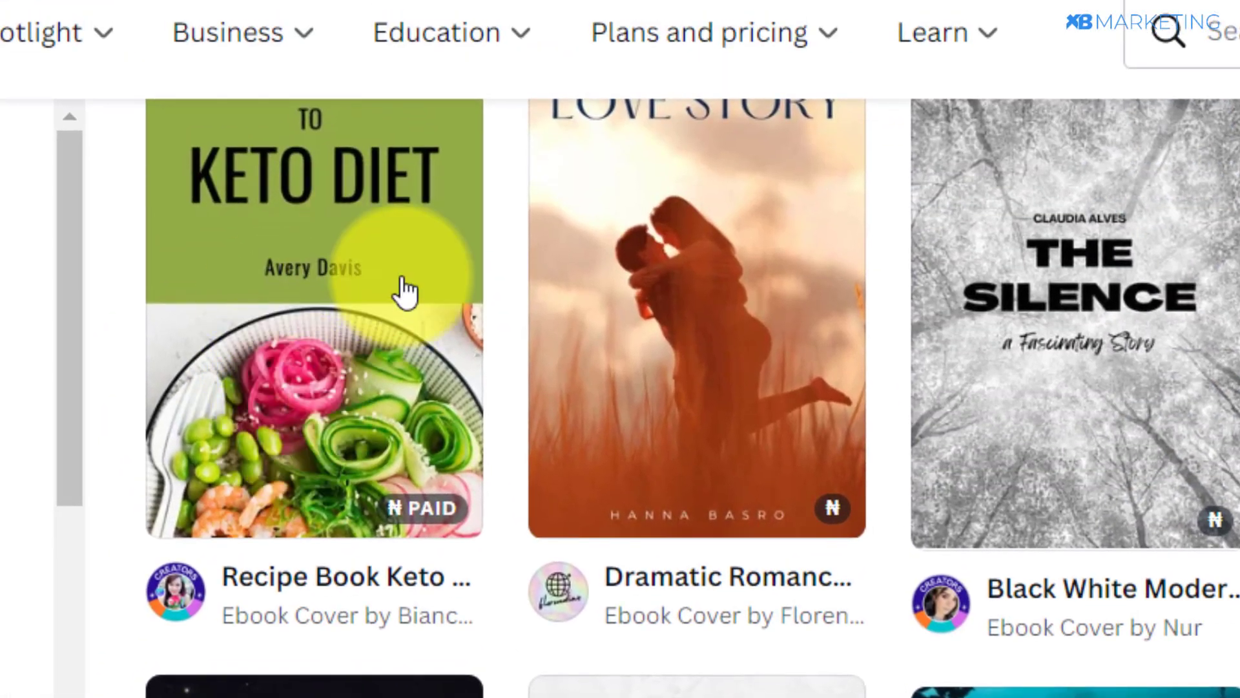
left_click(405, 292)
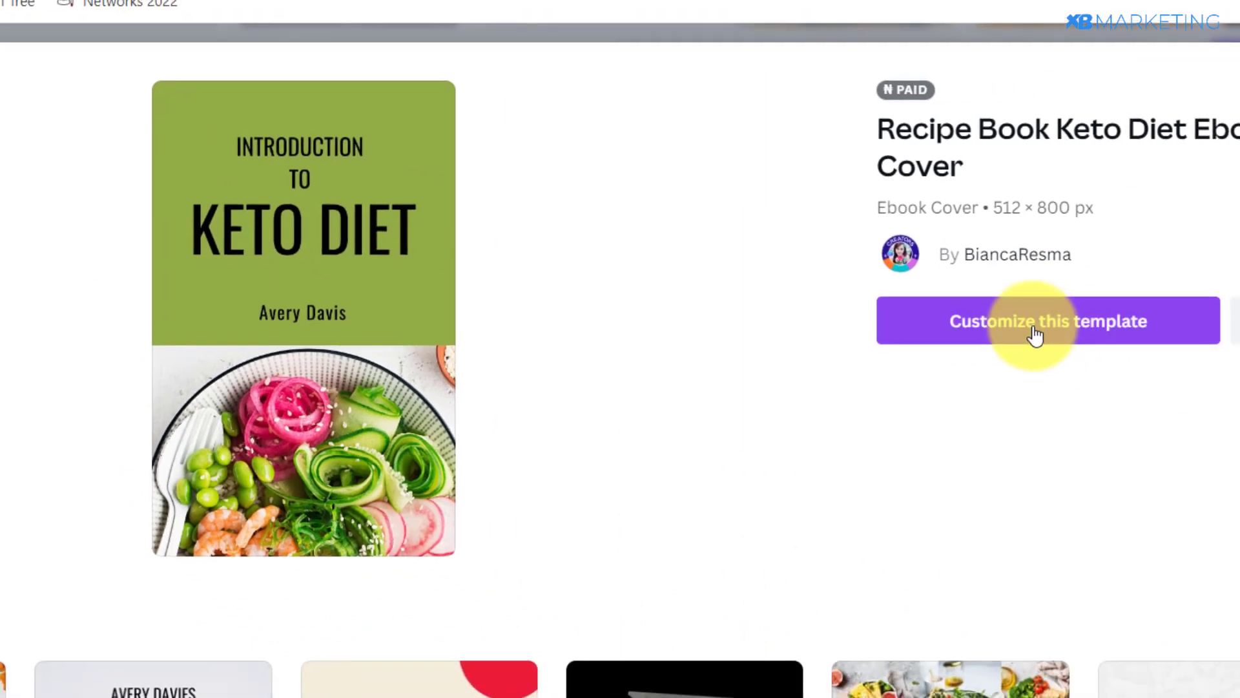
left_click(1035, 334)
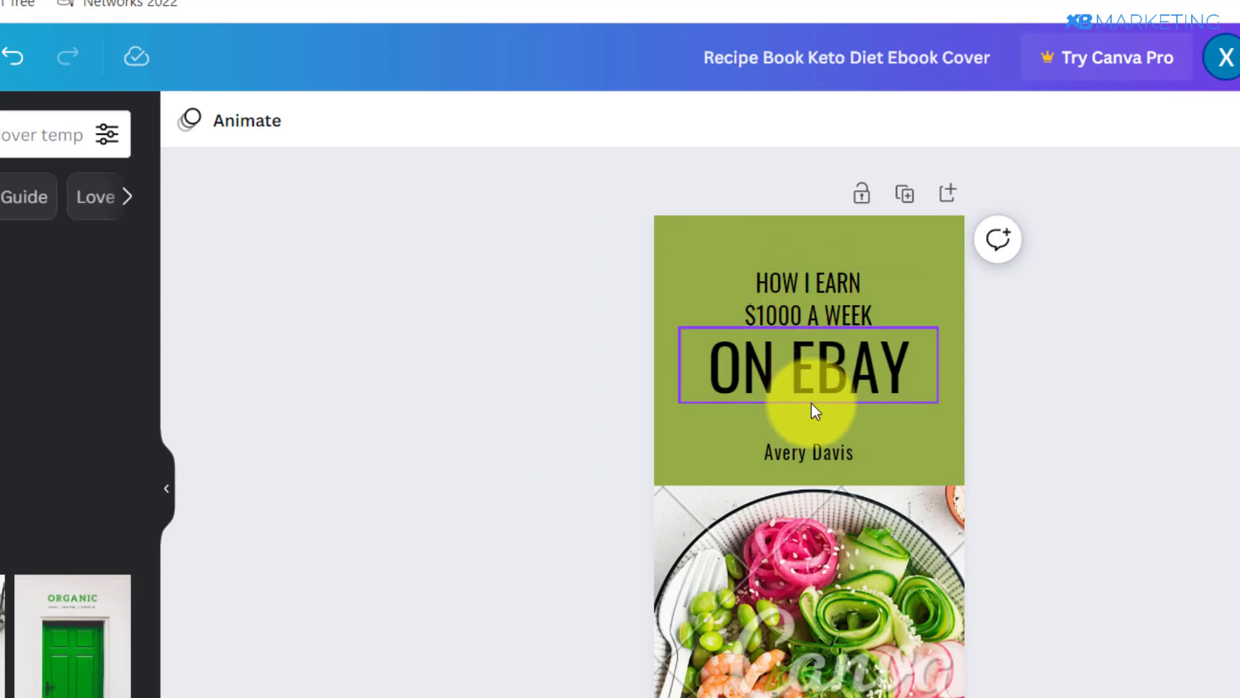
Replace the Avery Davis author name on the cover with 'click here'
left_click(789, 452)
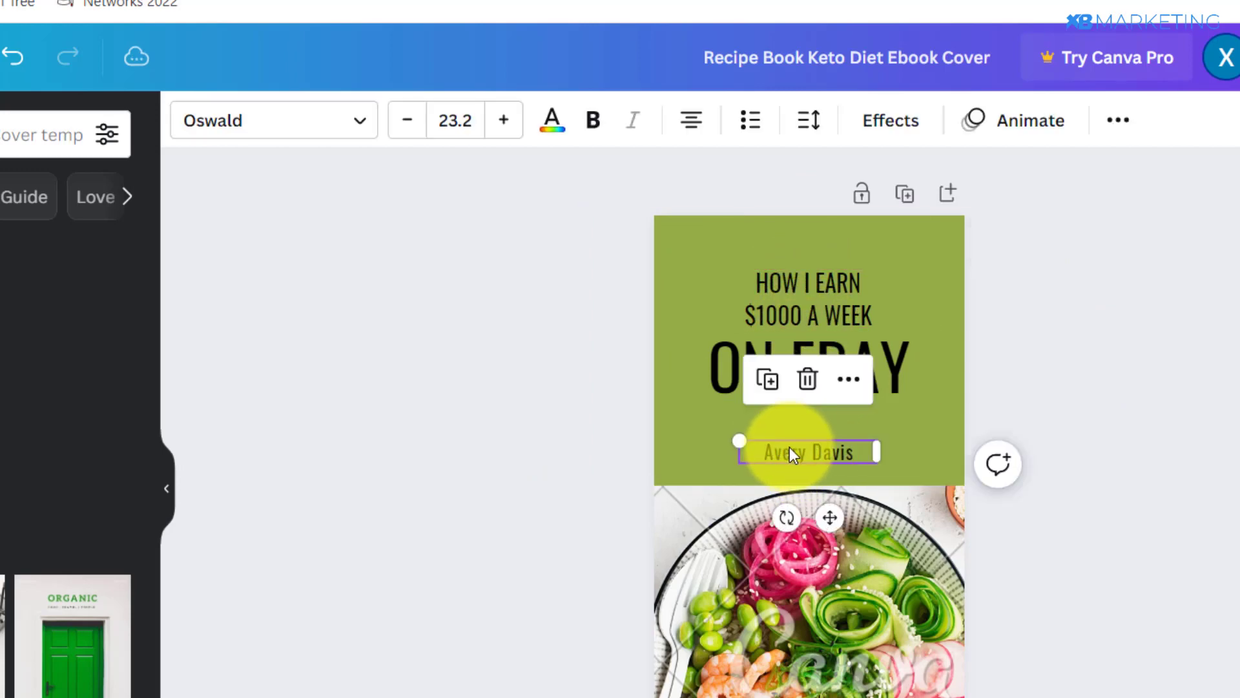
left_click(789, 452)
type("click here")
left_click(874, 540)
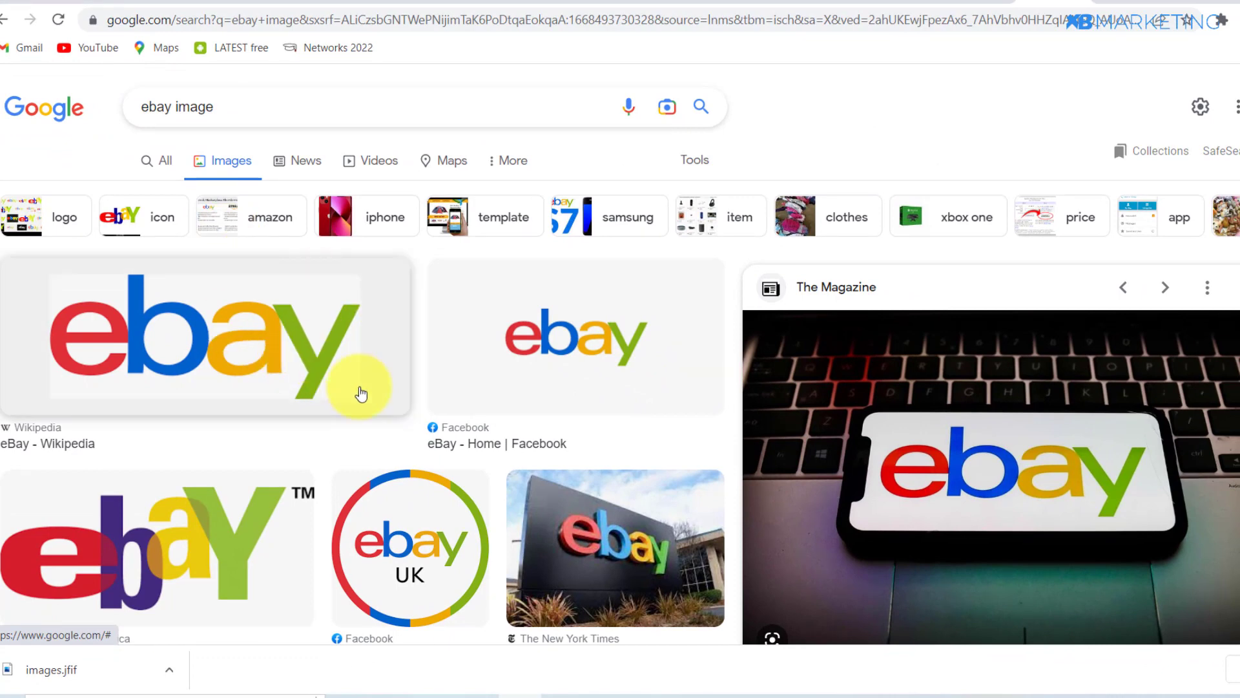
Save the eBay-on-a-phone image from the 'ebay image' results as 1229865757.0.jpg
scroll(361, 393, "down", 5)
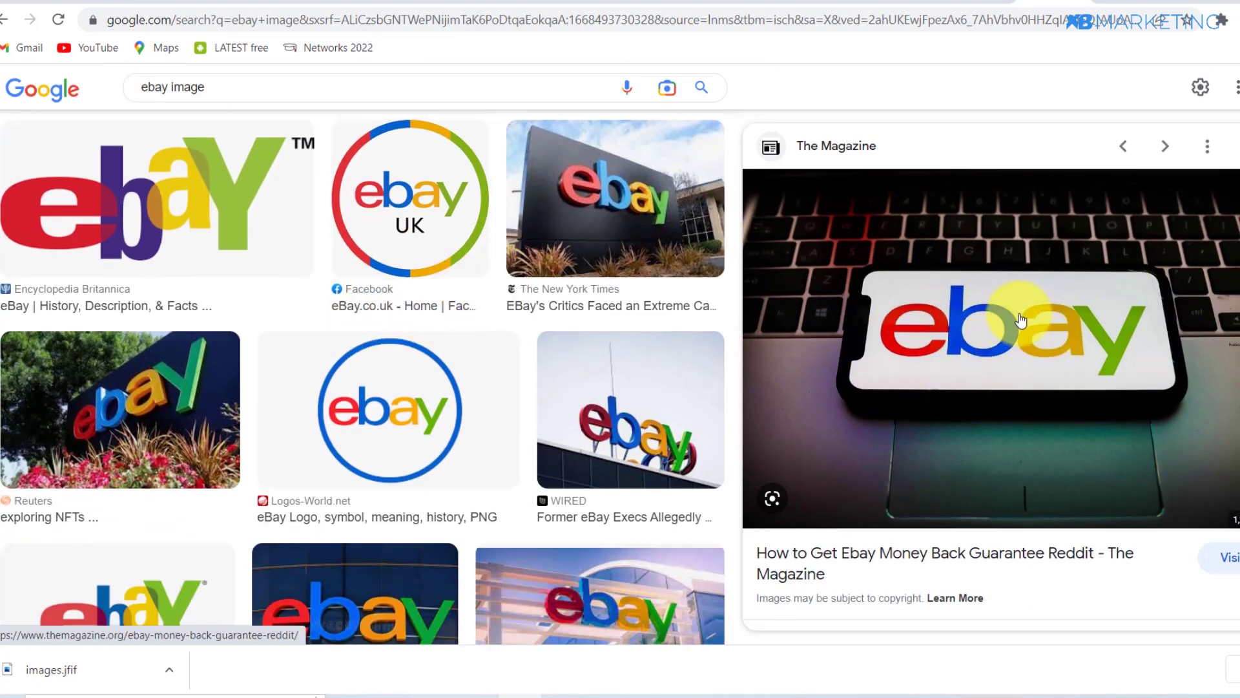
right_click(999, 264)
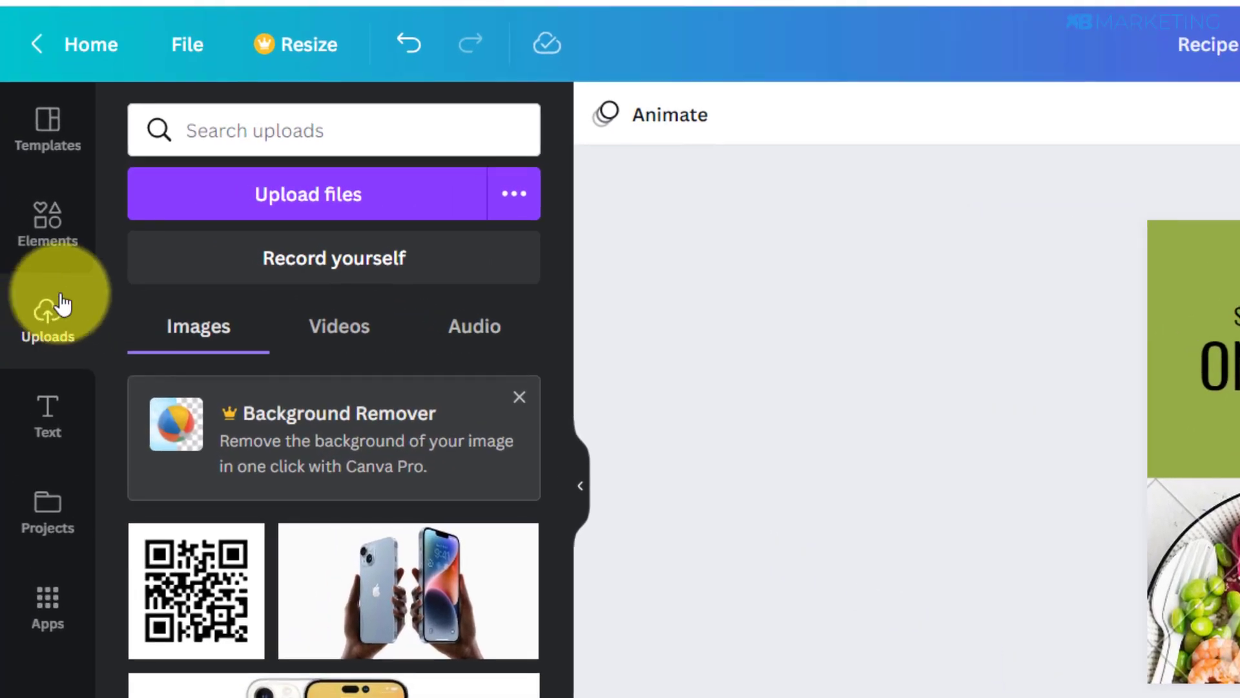
Upload the eBay phone image and stretch it over the cover's lower photo, replacing the food bowl
left_click(289, 197)
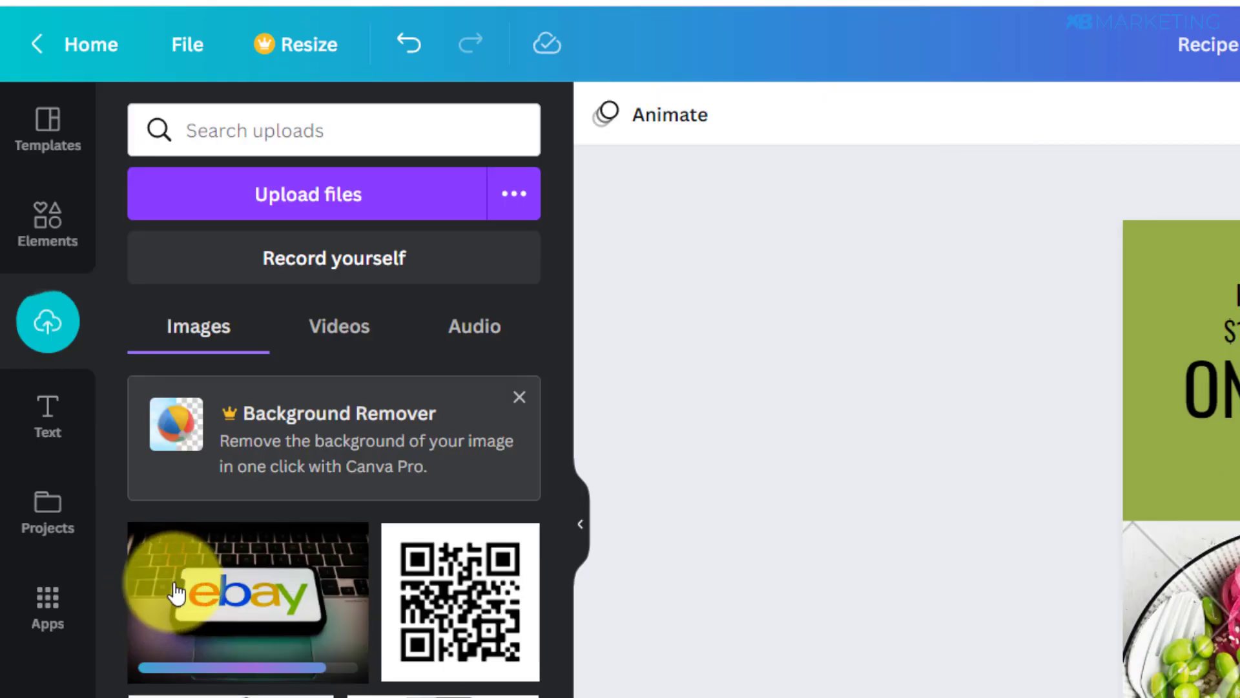
left_click_drag(176, 592, 1239, 637)
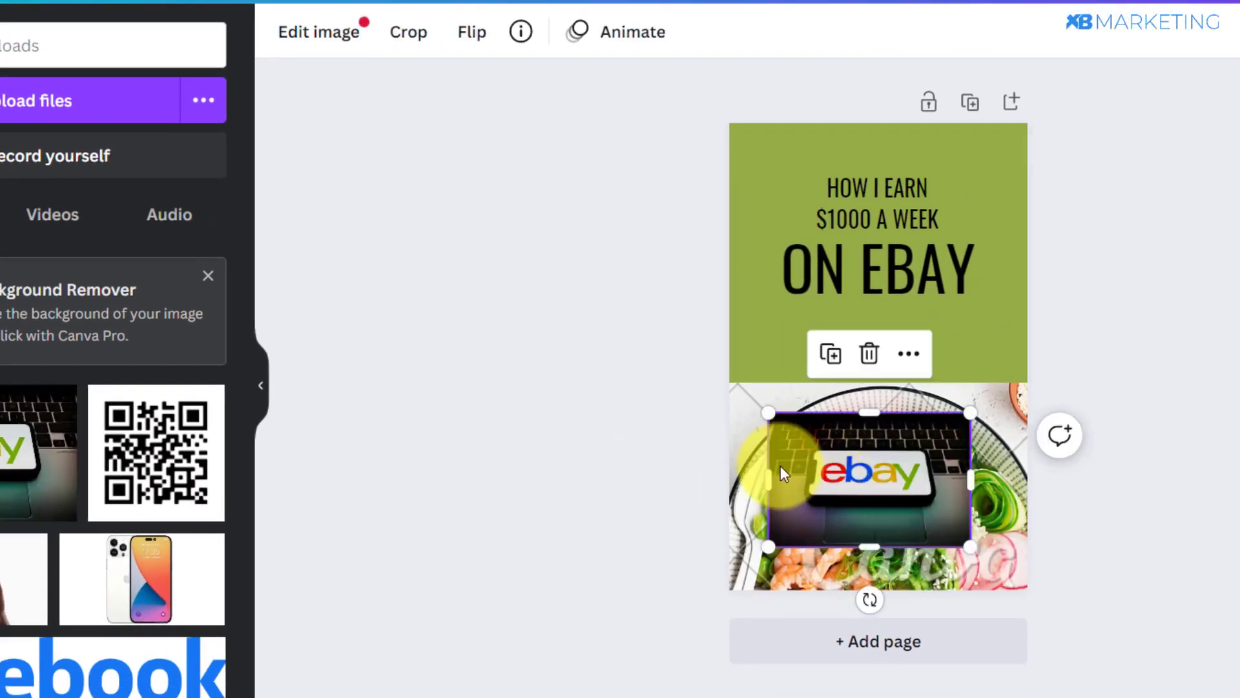
left_click_drag(969, 550, 1046, 601)
left_click(985, 335)
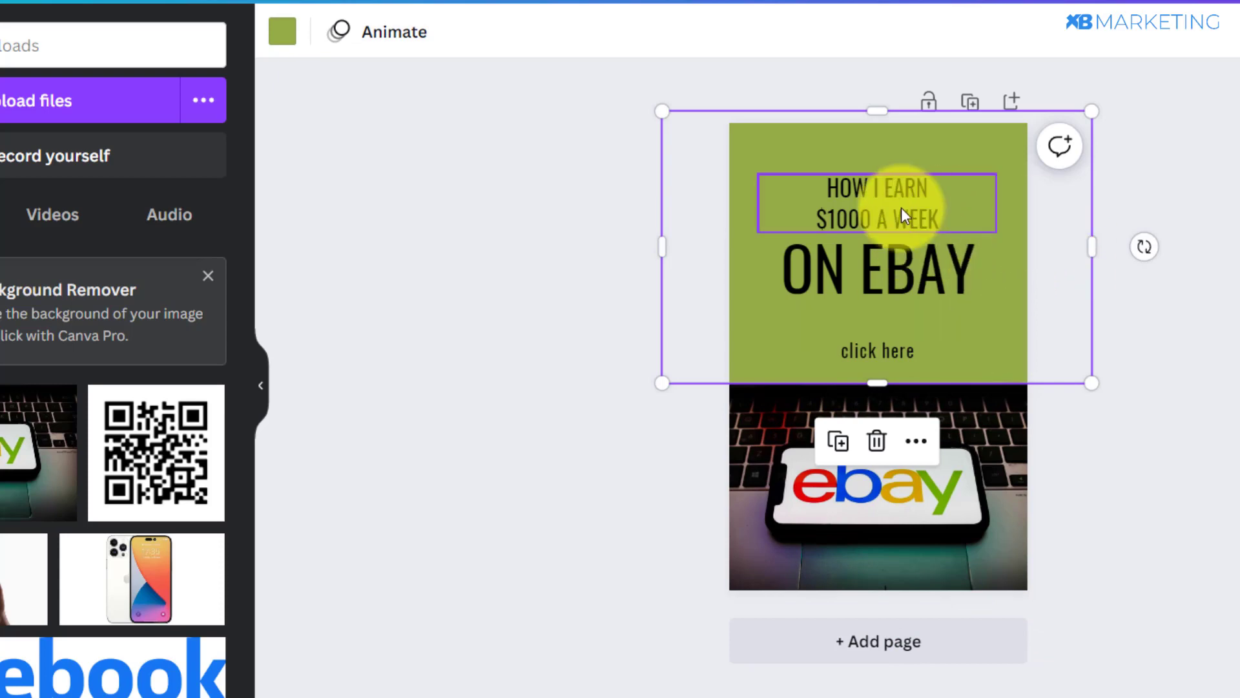
Make the top panel blue and the 'HOW I EARN $1000 A WEEK' heading white
left_click(283, 35)
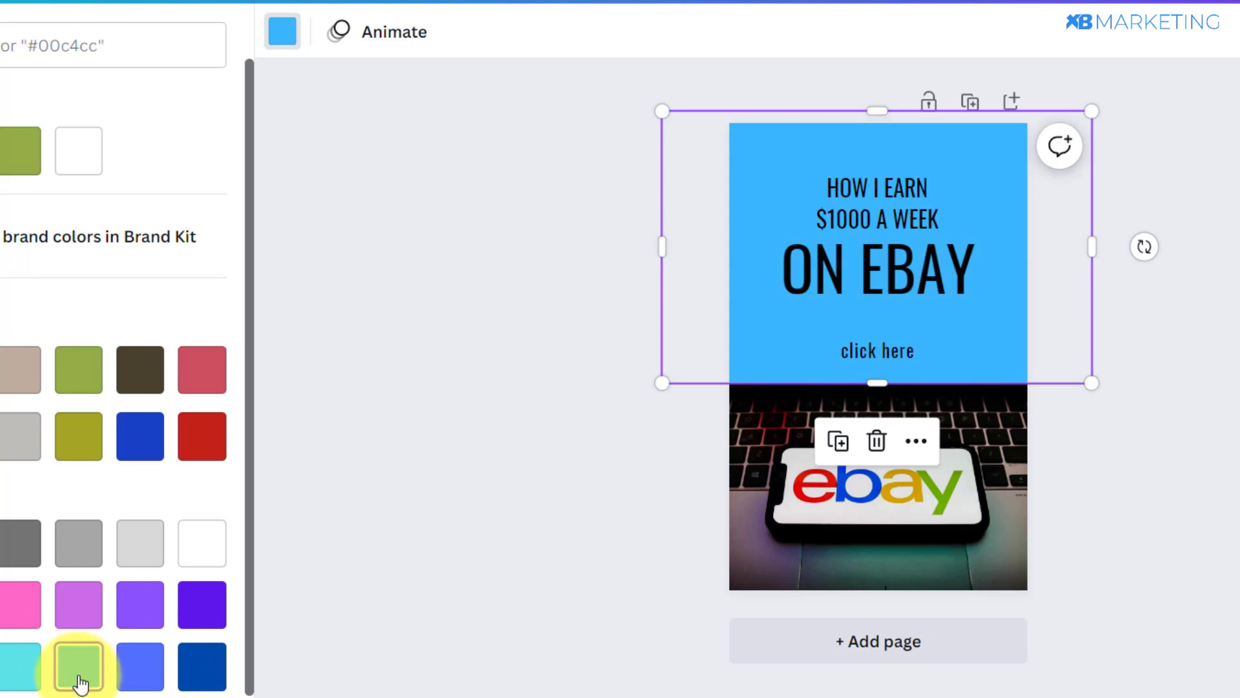
left_click(886, 262)
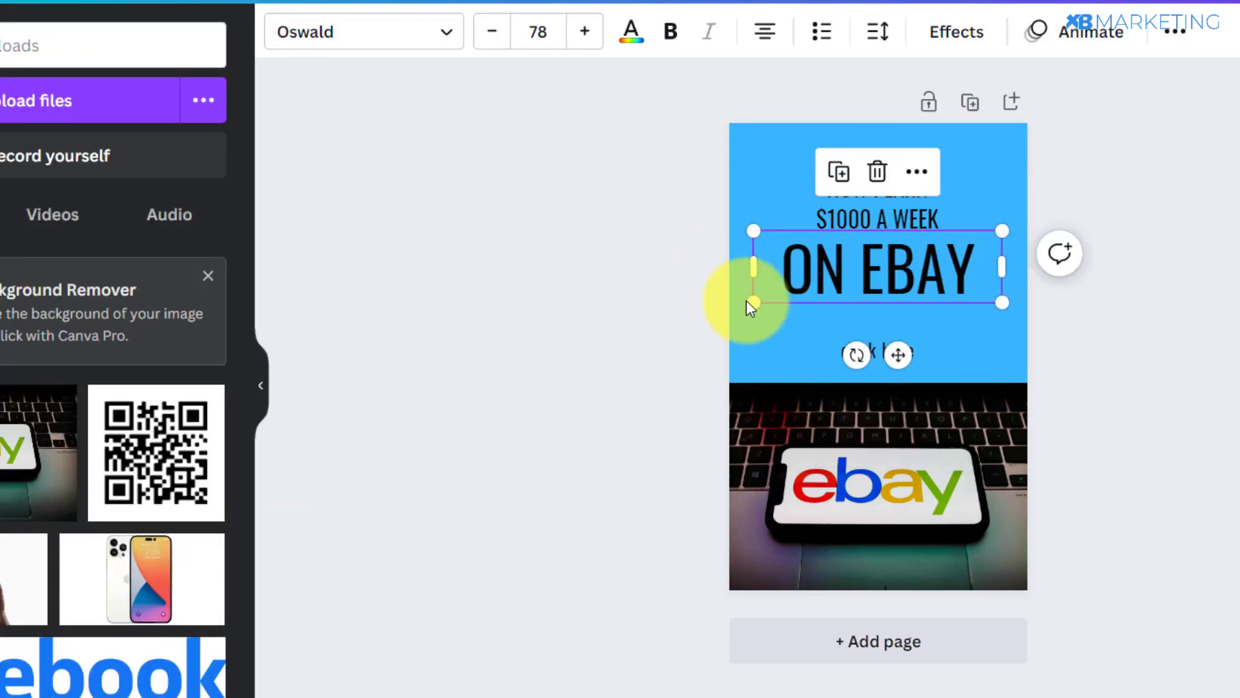
left_click(864, 196)
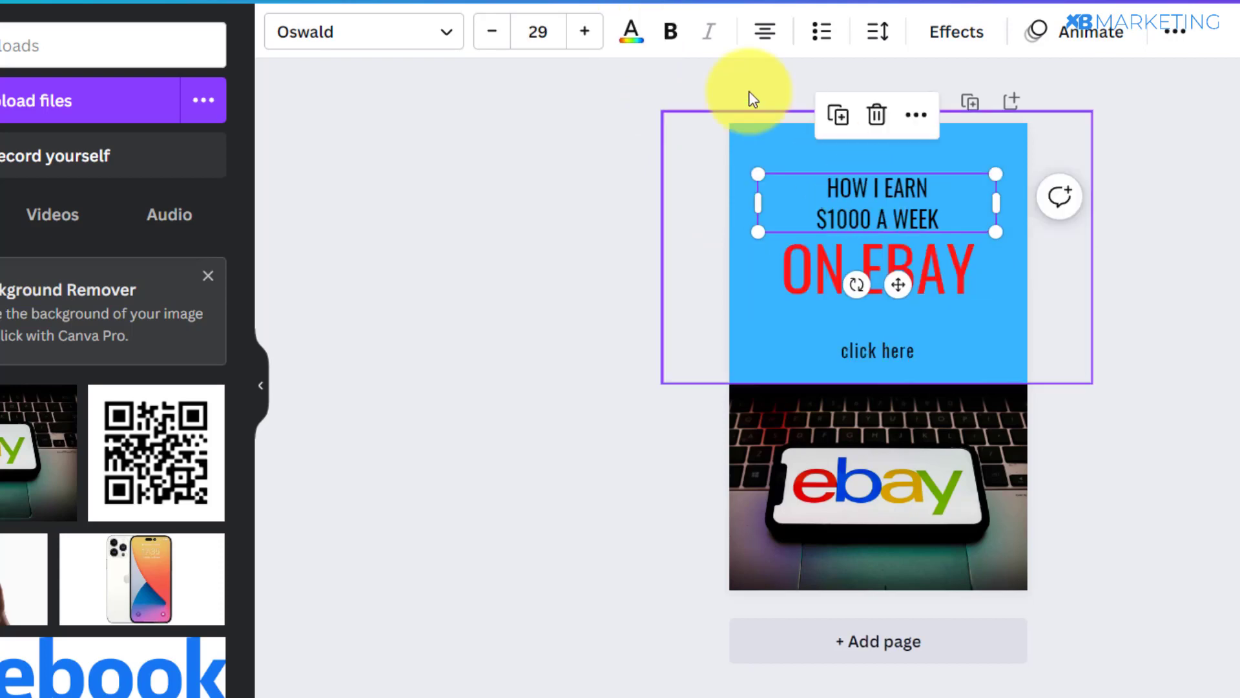
left_click(632, 29)
left_click(158, 161)
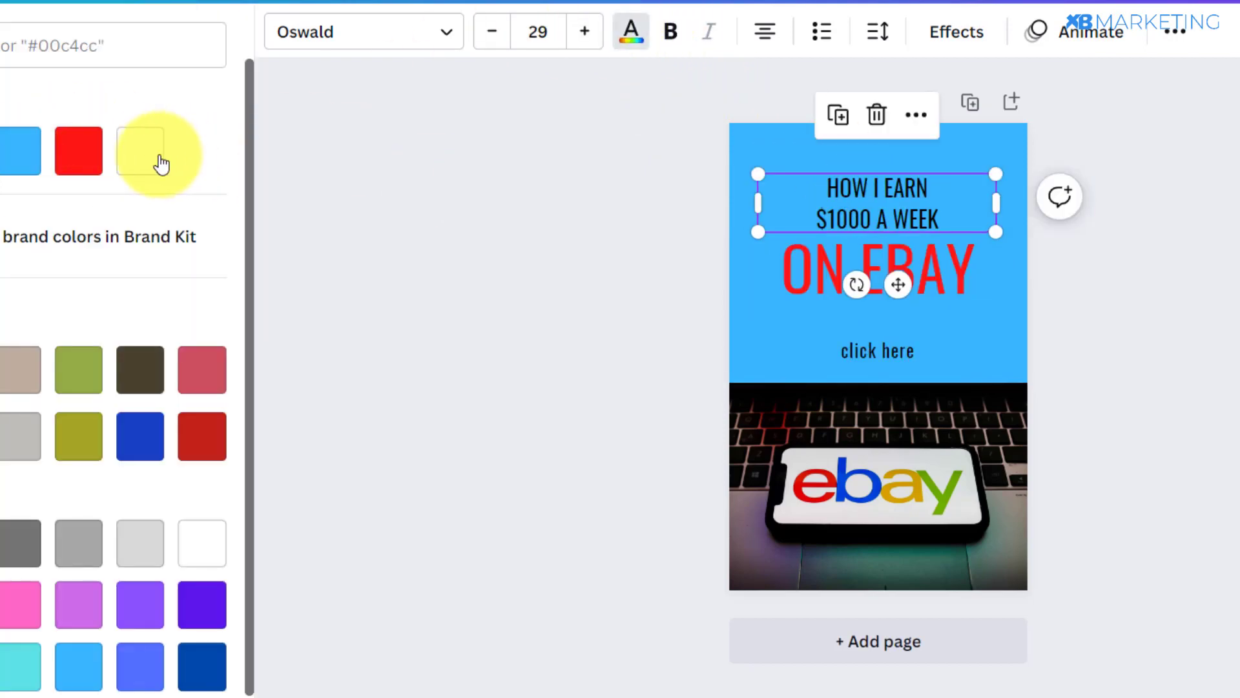
left_click(897, 232)
left_click(1180, 294)
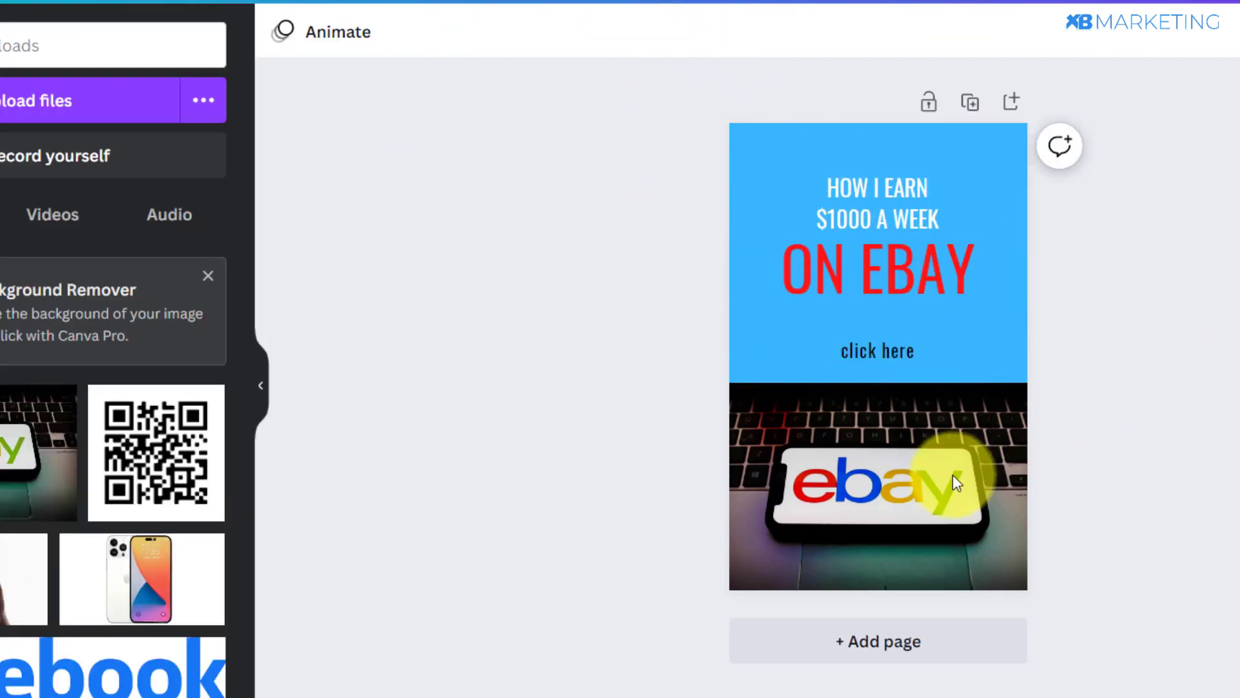
Turn the 'click here' text lime-green and bring up the design's Share options
left_click(871, 352)
left_click(631, 29)
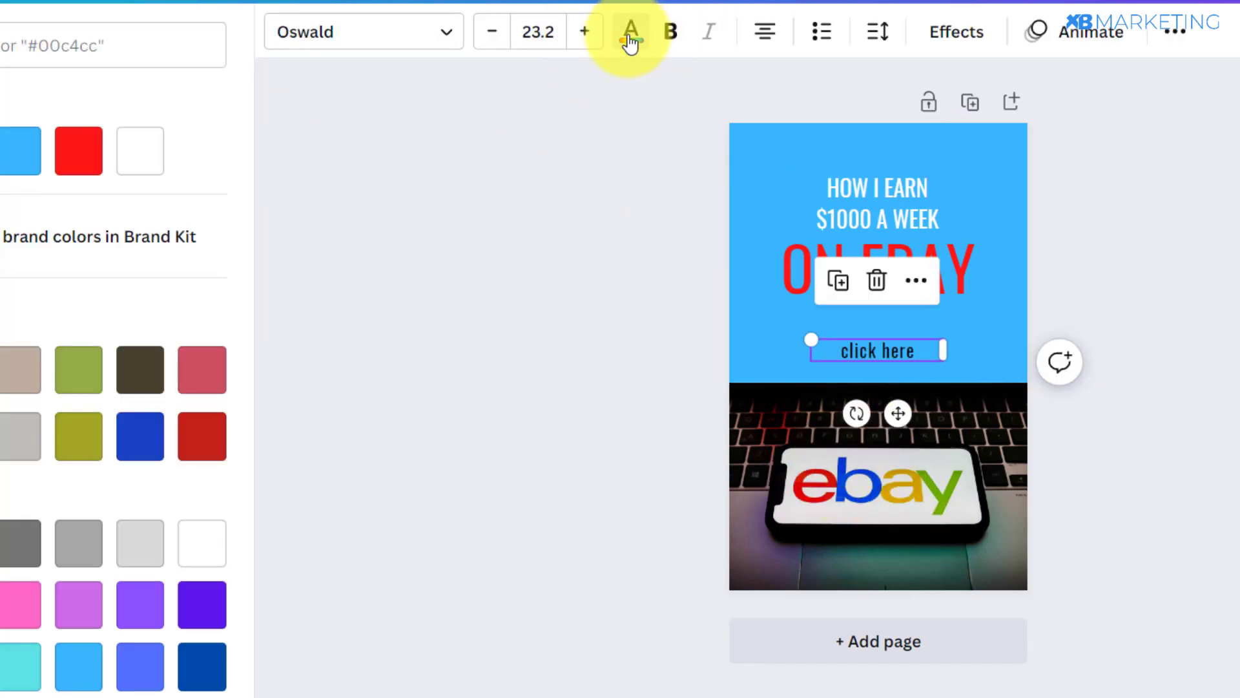
left_click(95, 435)
key("Escape")
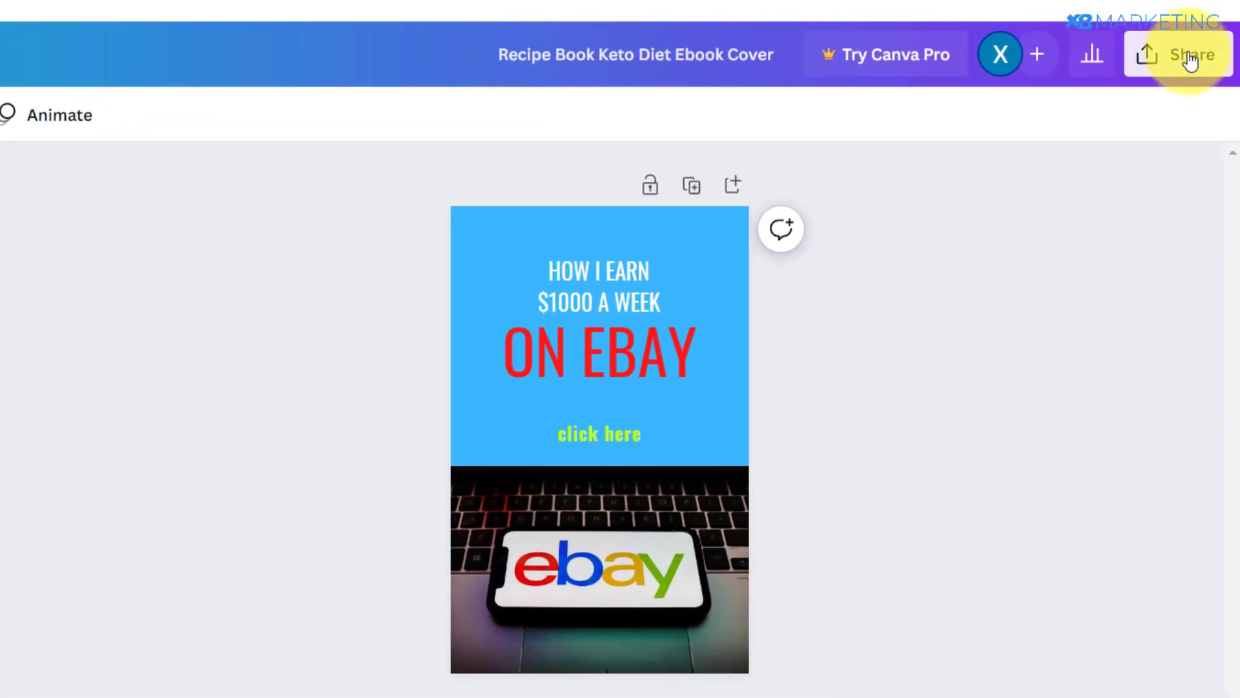
left_click(1185, 53)
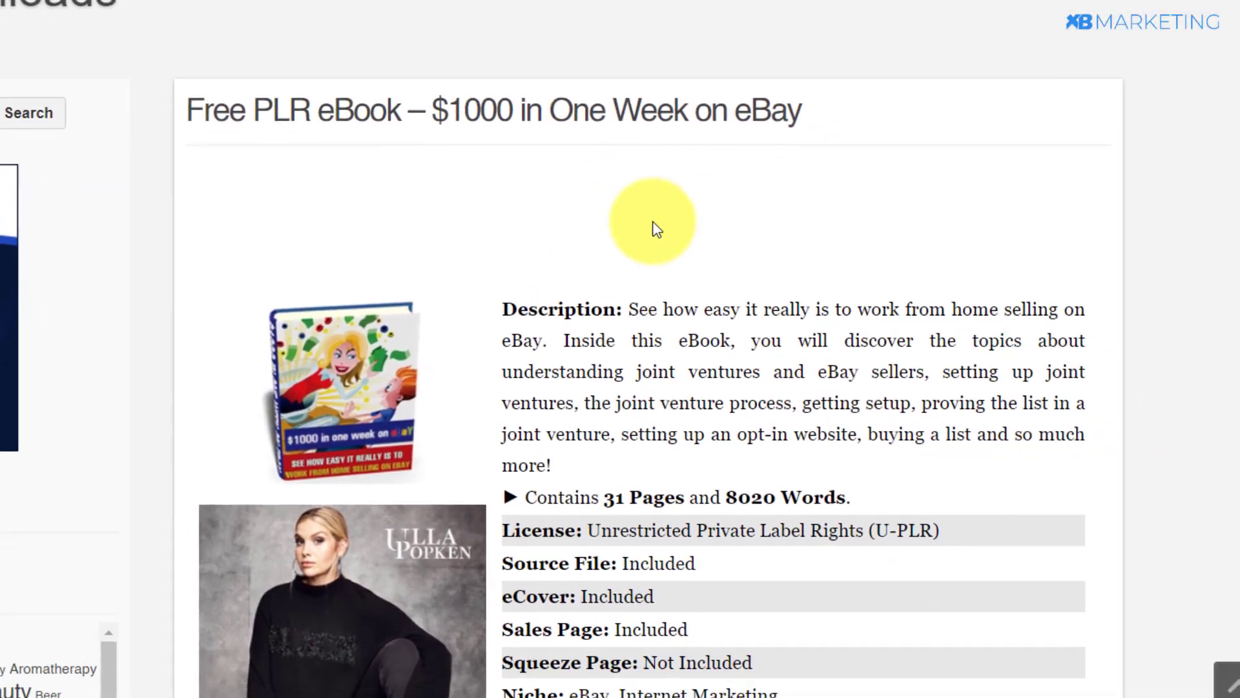
scroll(397, 183, "down", 3)
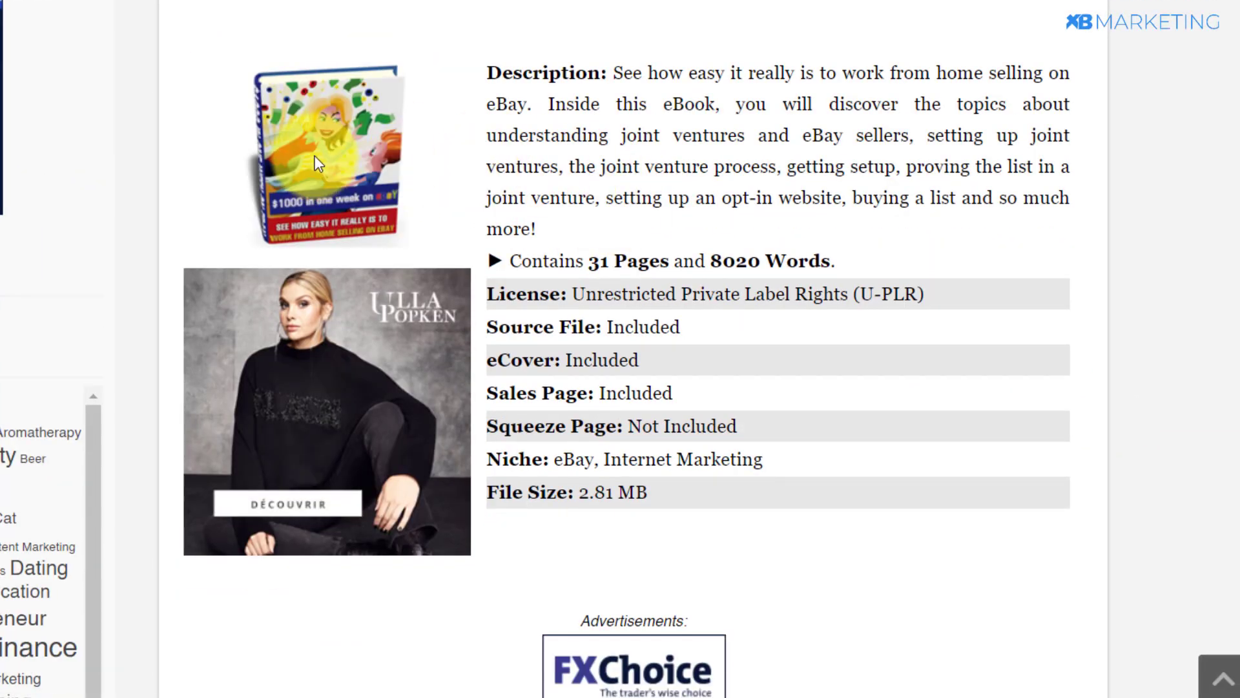
scroll(706, 176, "up", 3)
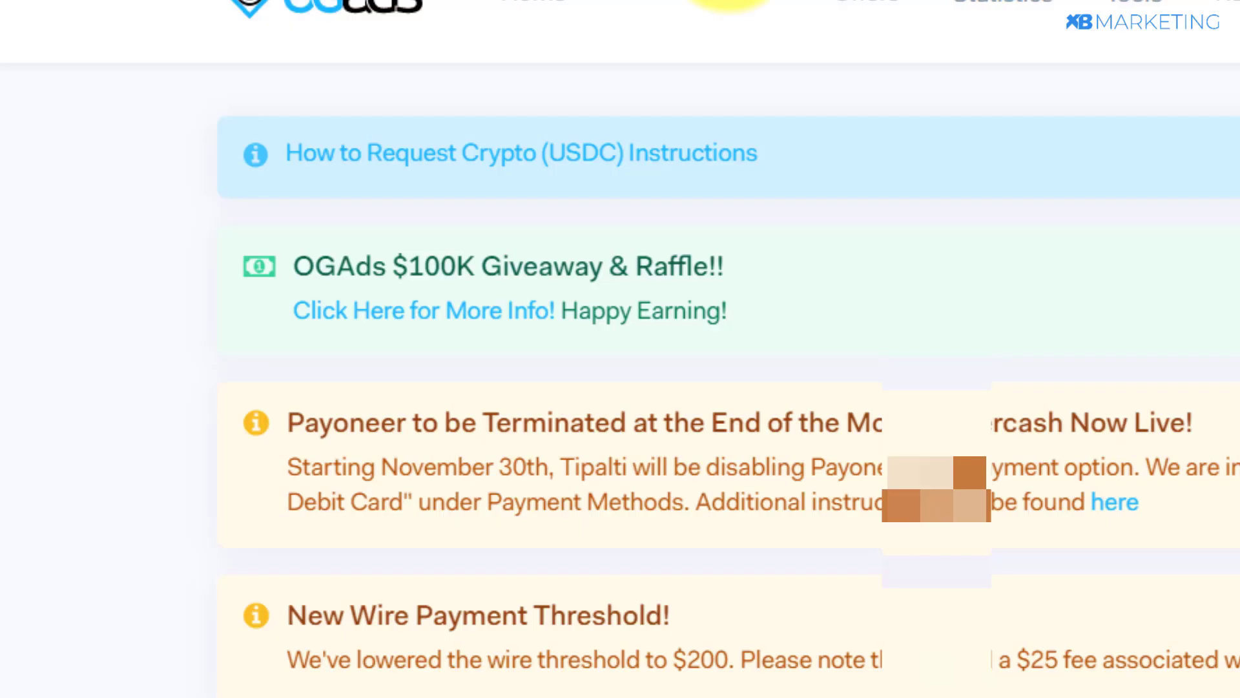
Create a new OGAds URL locker from URL/File Lockers and agree to the Terms of Service
mouse_move(1141, 18)
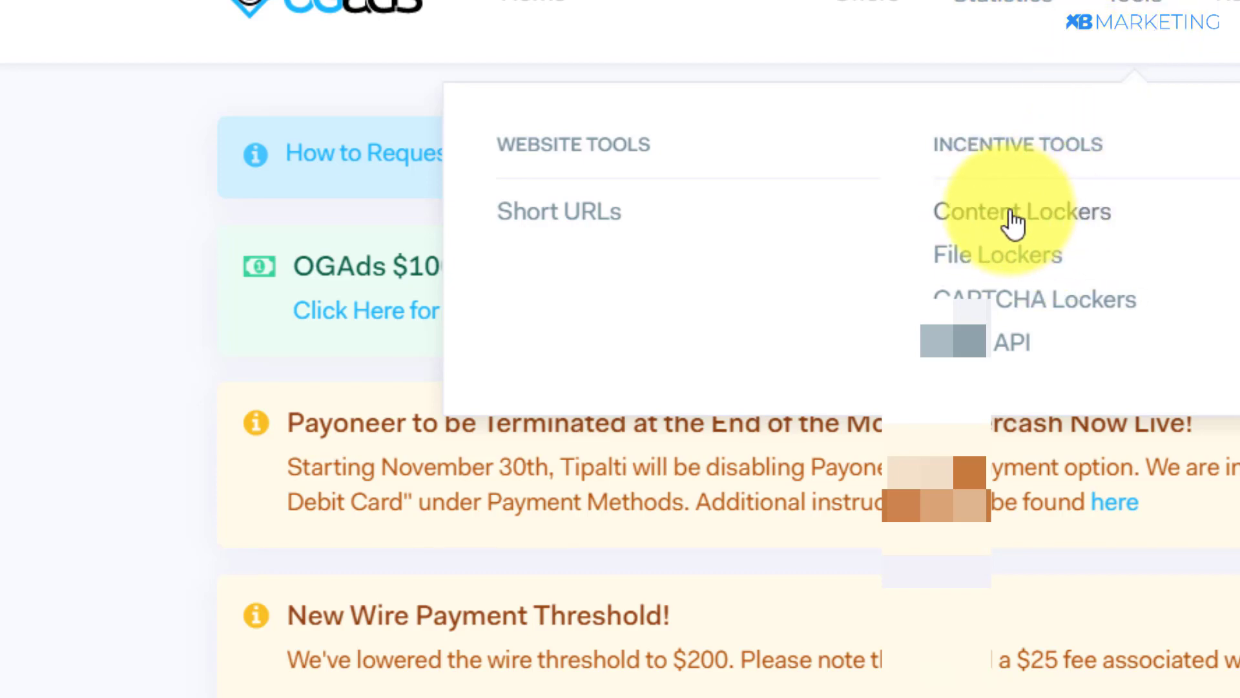
left_click(1088, 213)
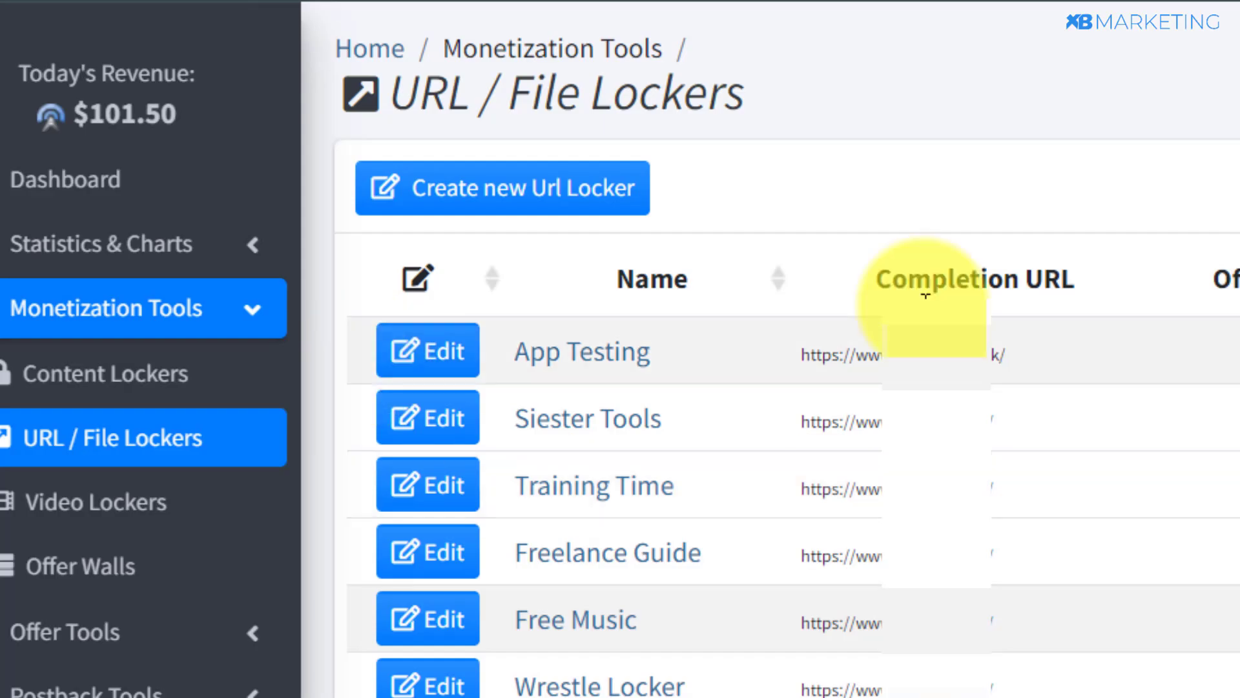
left_click(476, 189)
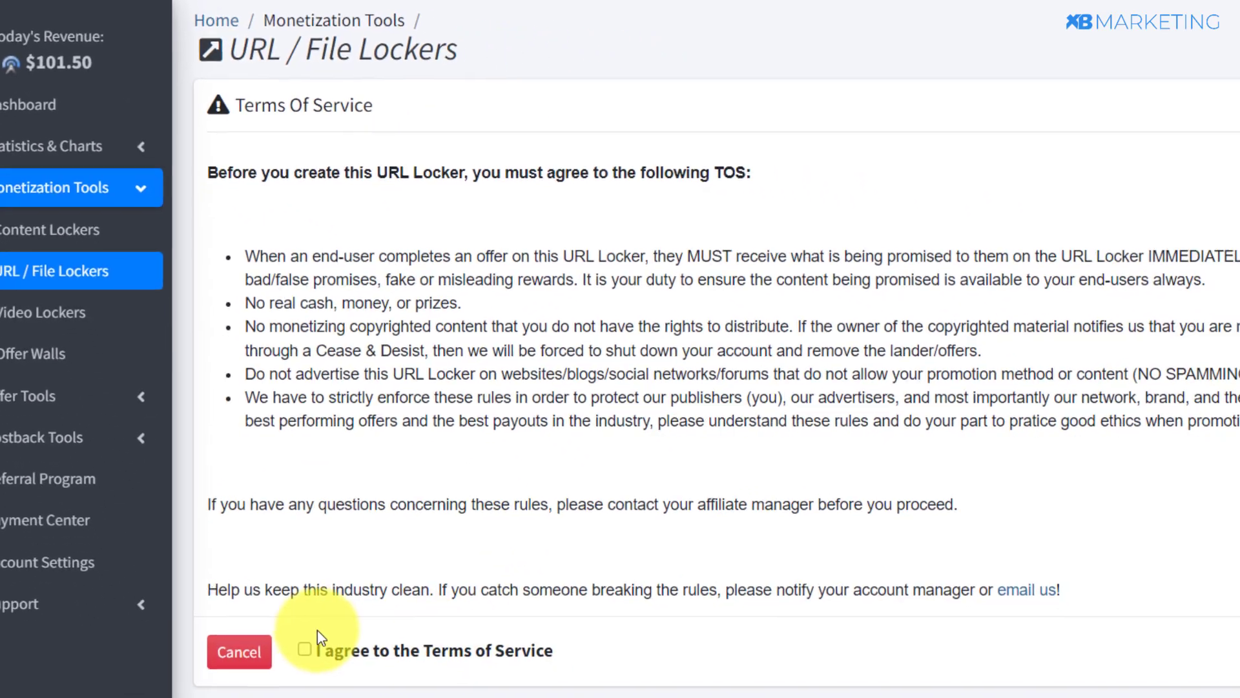
left_click(303, 647)
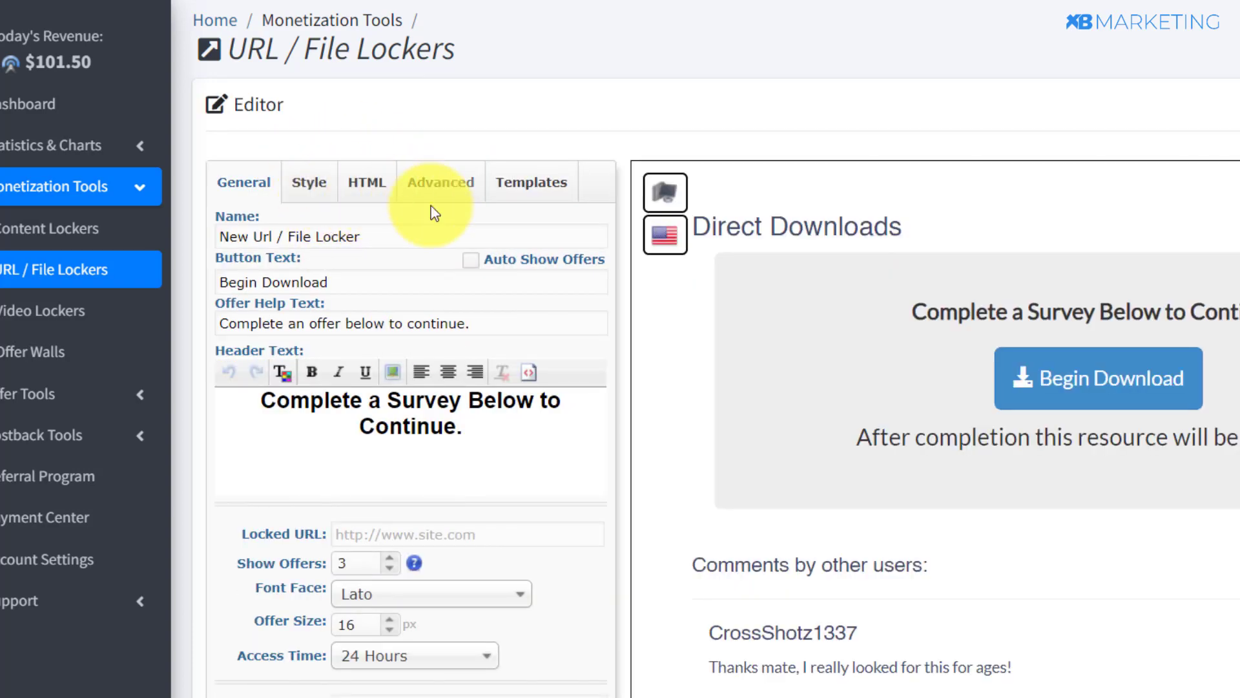
Apply the File Download Locker template to the new locker
left_click(531, 182)
scroll(329, 342, "down", 3)
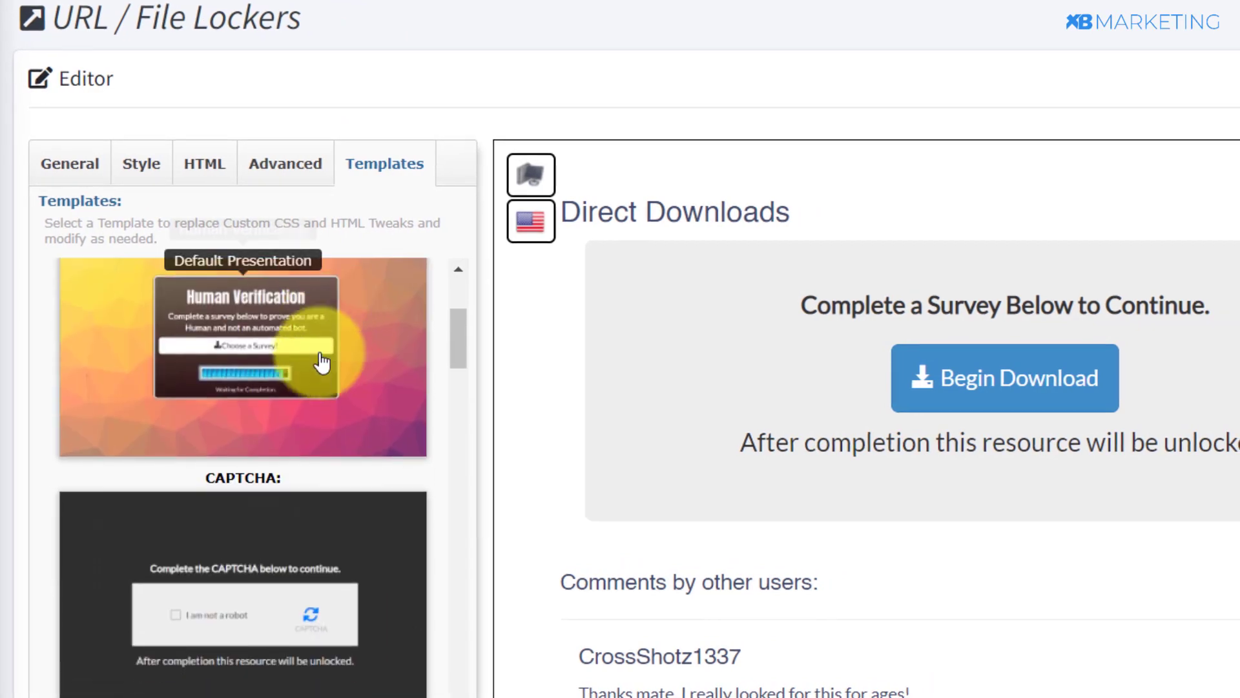
scroll(321, 362, "down", 10)
scroll(321, 365, "up", 6)
left_click(321, 489)
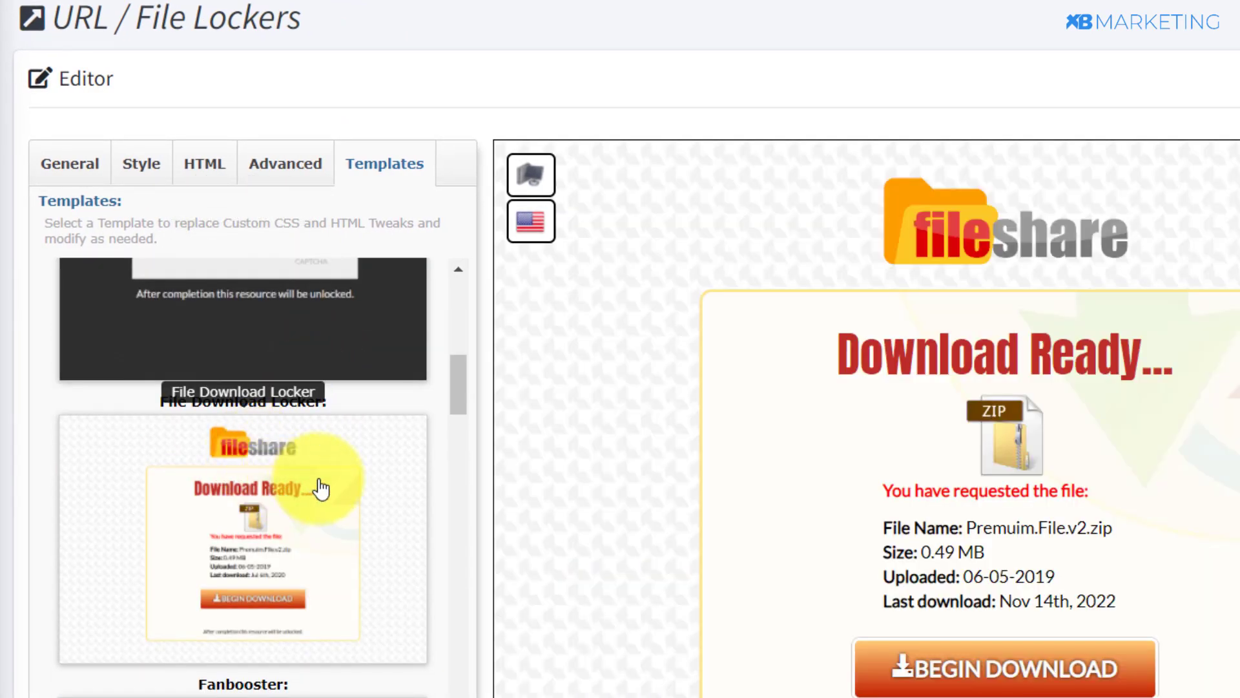
Edit the General tab header to show Ebay-Secrets.zip, 1.49 MB, uploaded 11-05-2022
left_click(36, 161)
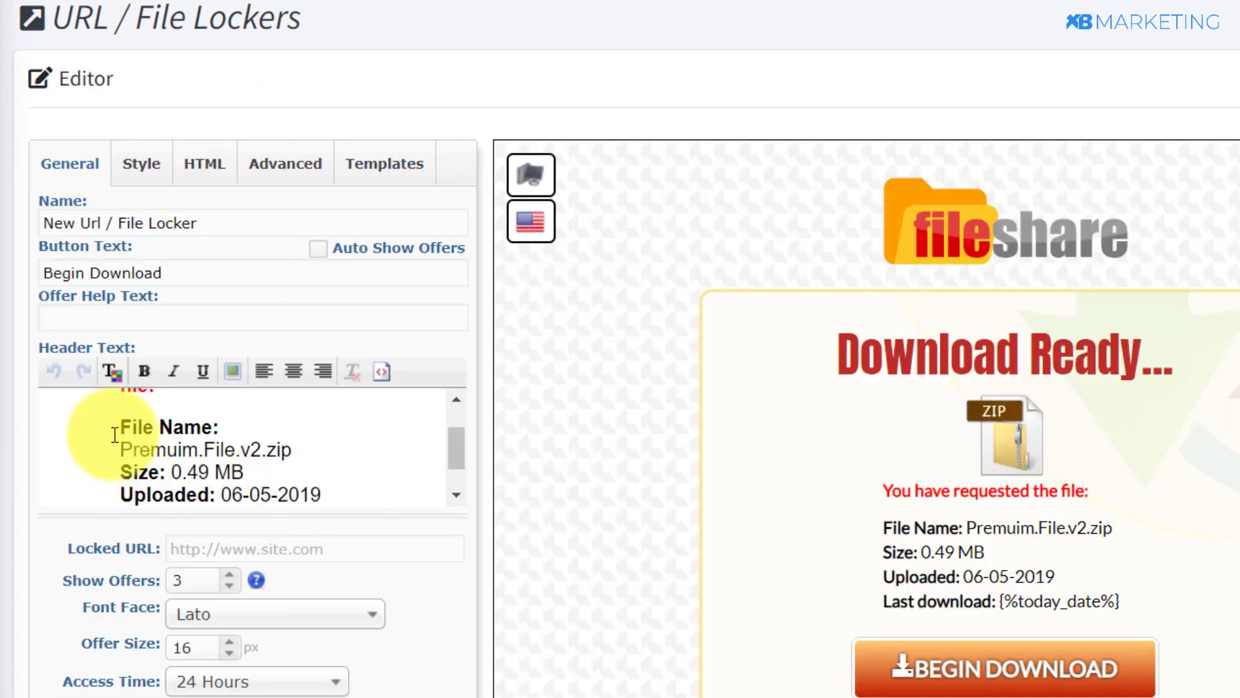
left_click_drag(145, 447, 292, 449)
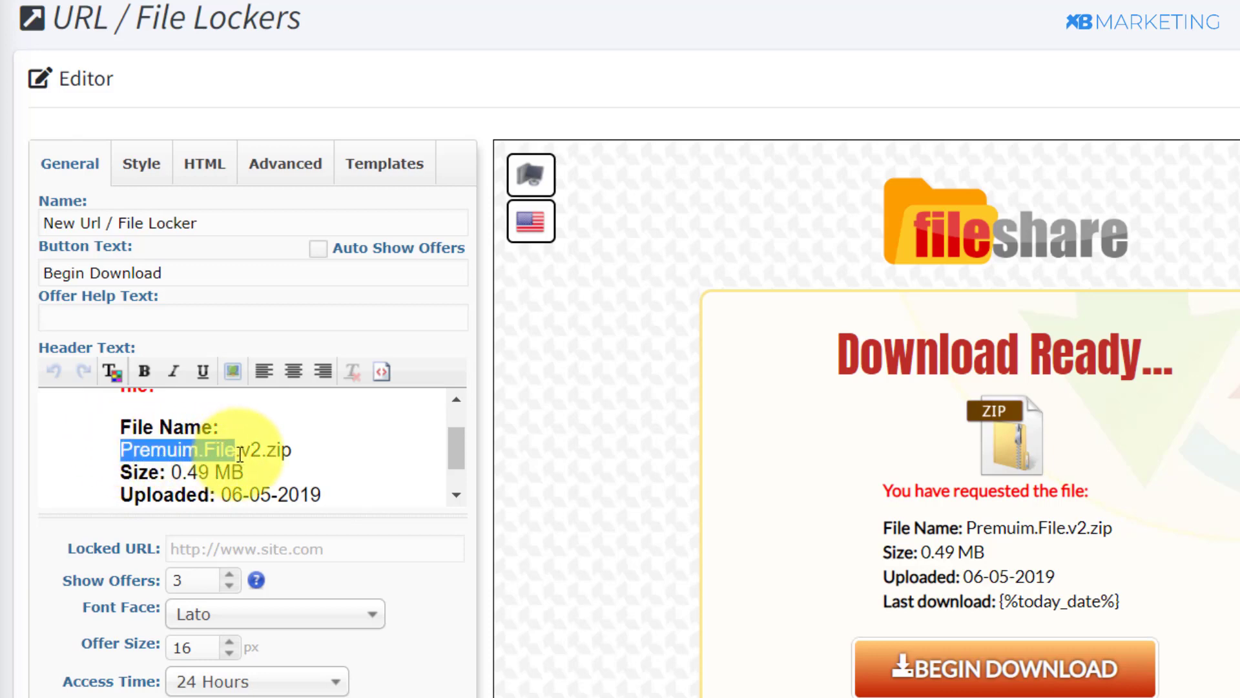
type("Ebay-Secrets.zip")
left_click(186, 449)
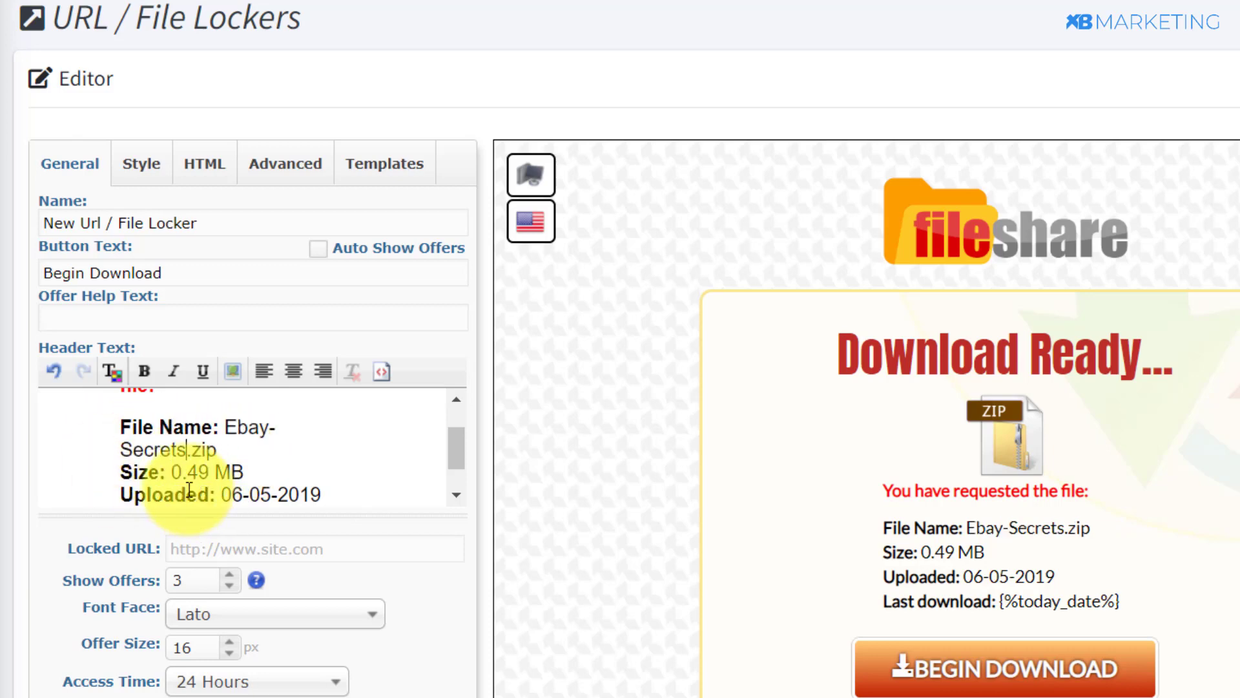
type("1")
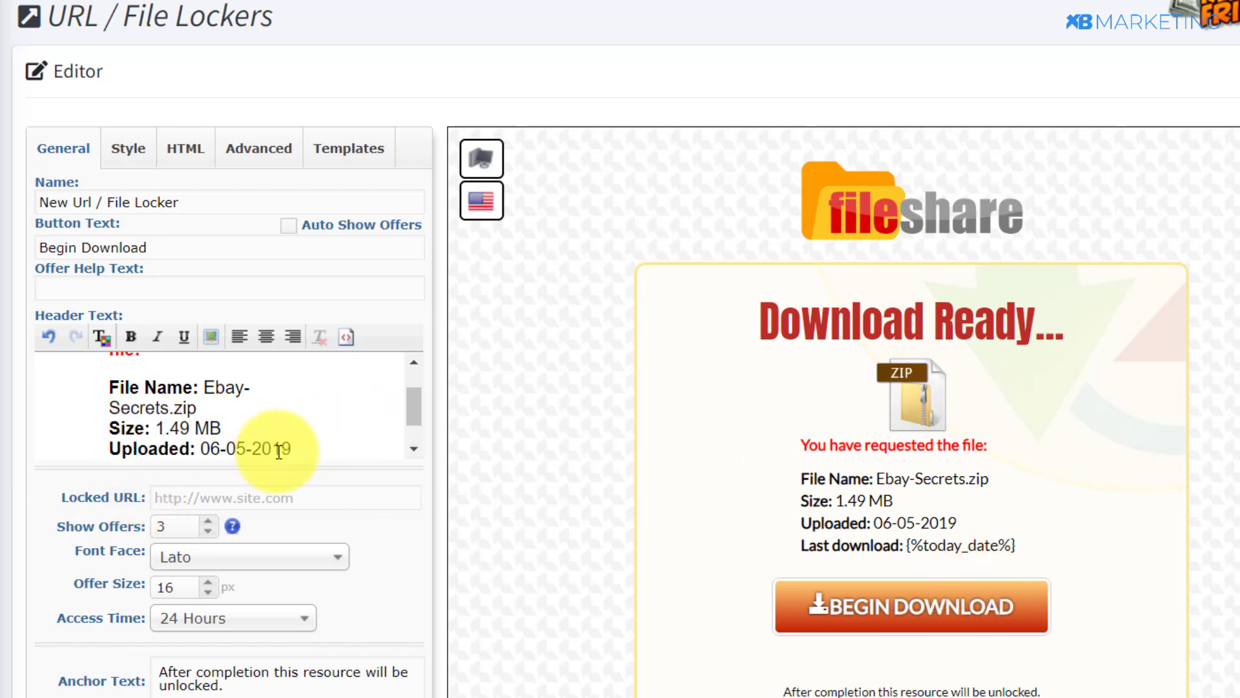
scroll(277, 449, "down", 1)
left_click_drag(291, 429, 297, 421)
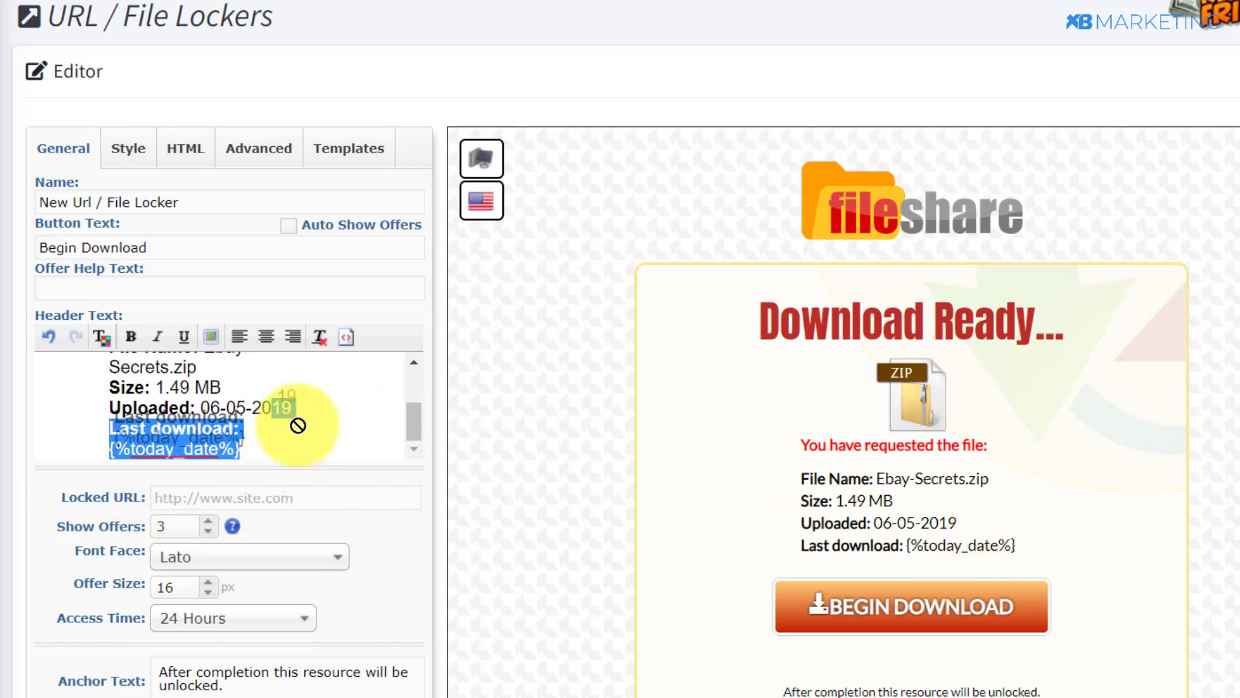
left_click(294, 407)
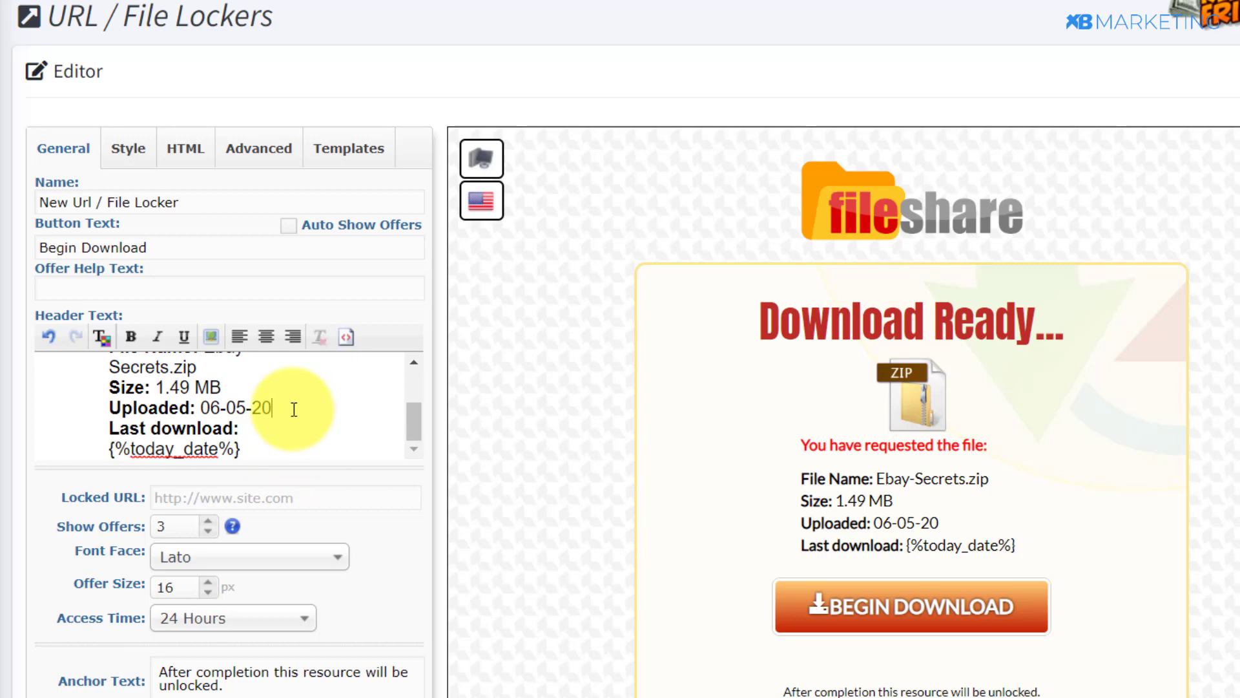
left_click(220, 407)
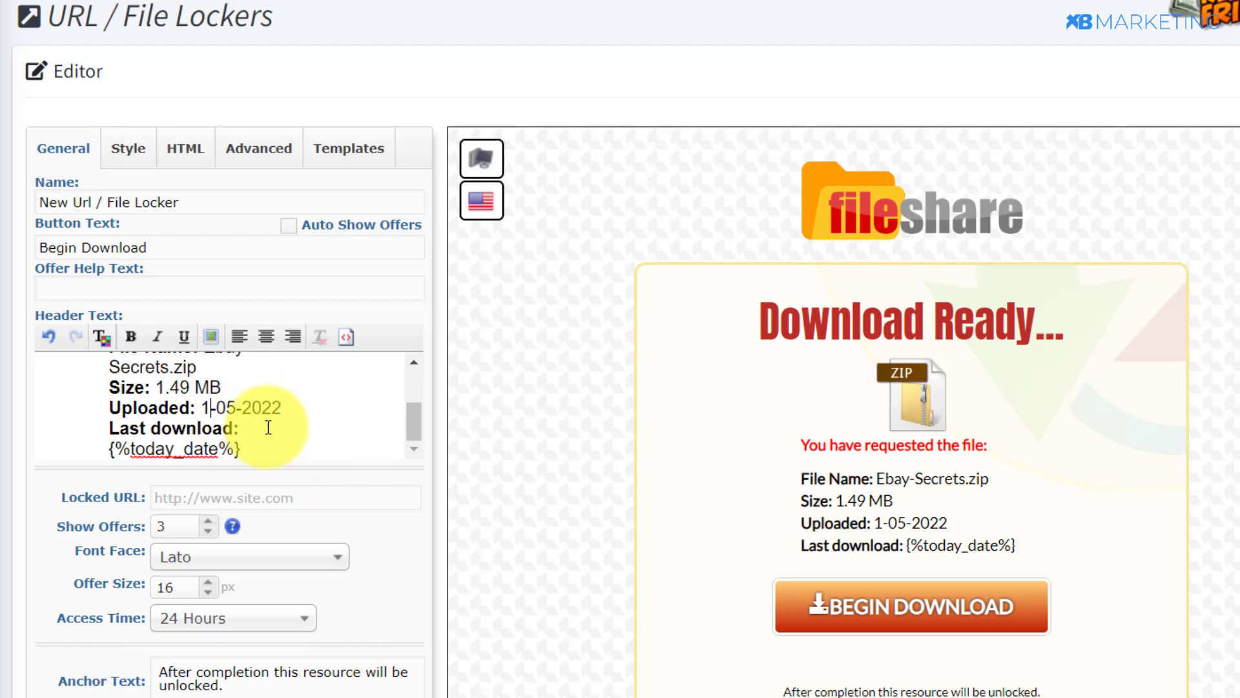
type("1")
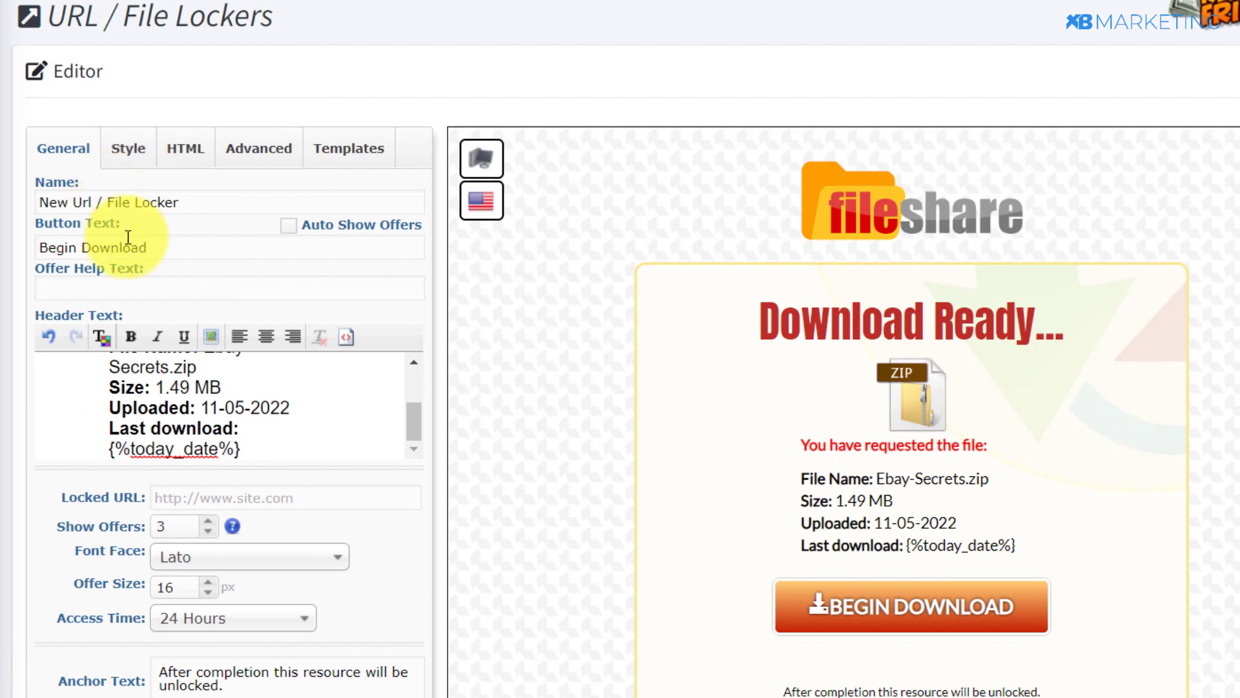
Rename the locker 'ebay ebook' and paste the eBook PDF's link into Locked URL
left_click_drag(194, 202, 109, 201)
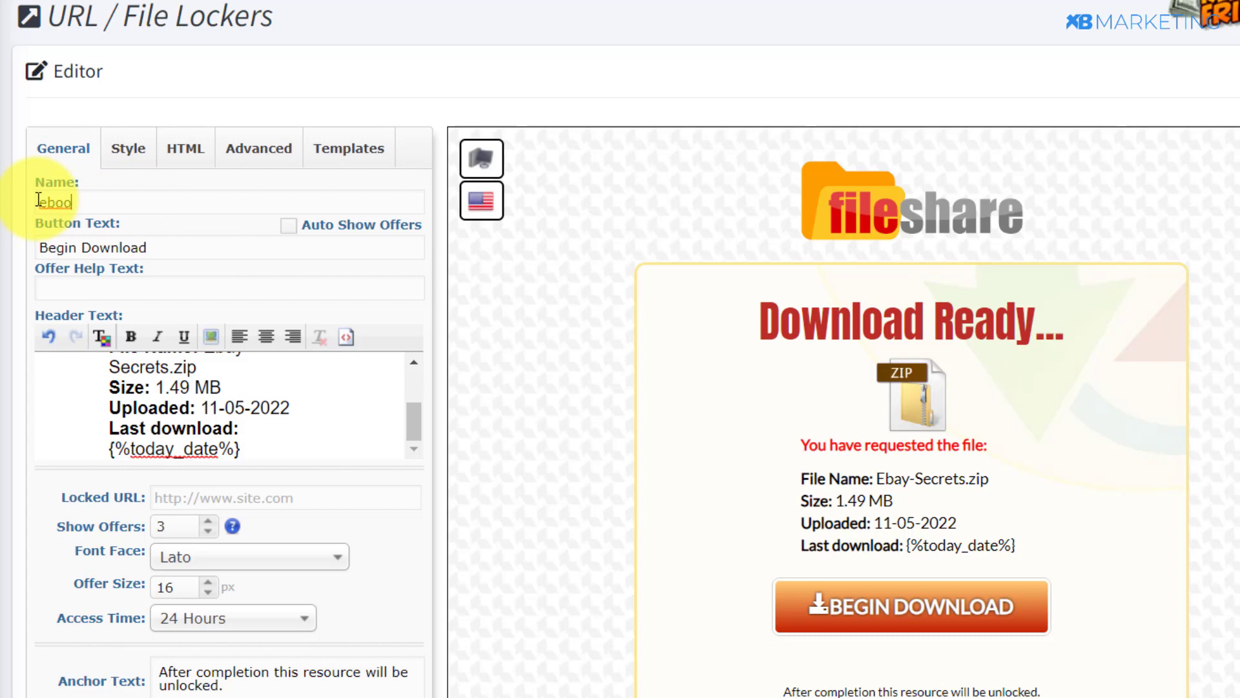
left_click(39, 201)
type("ebay")
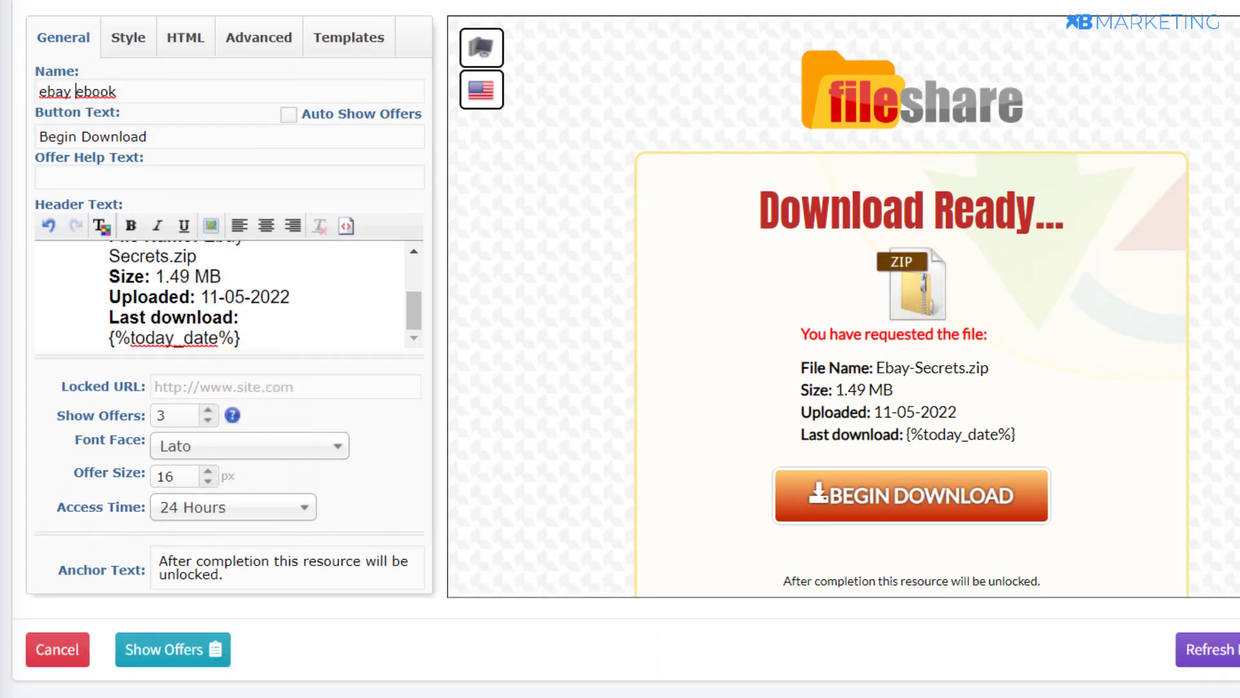
left_click(326, 388)
key("ctrl+v")
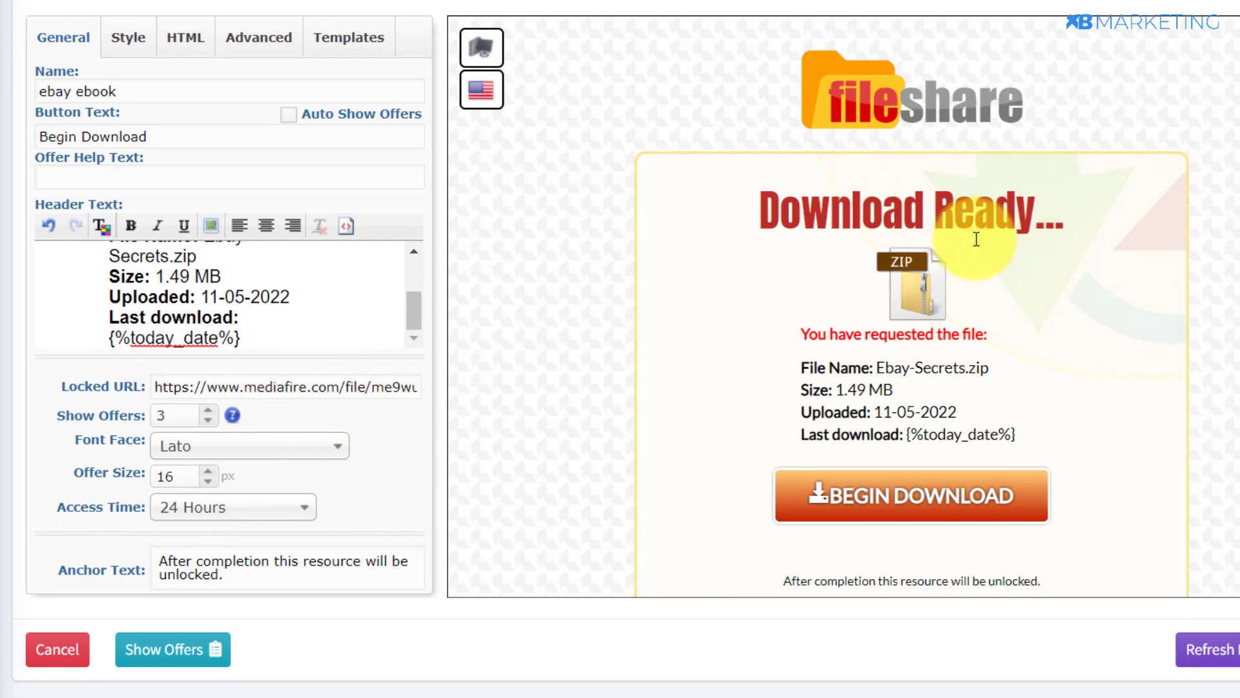
Set Leads Required to 2 on the Advanced tab and save the locker
scroll(645, 214, "down", 1)
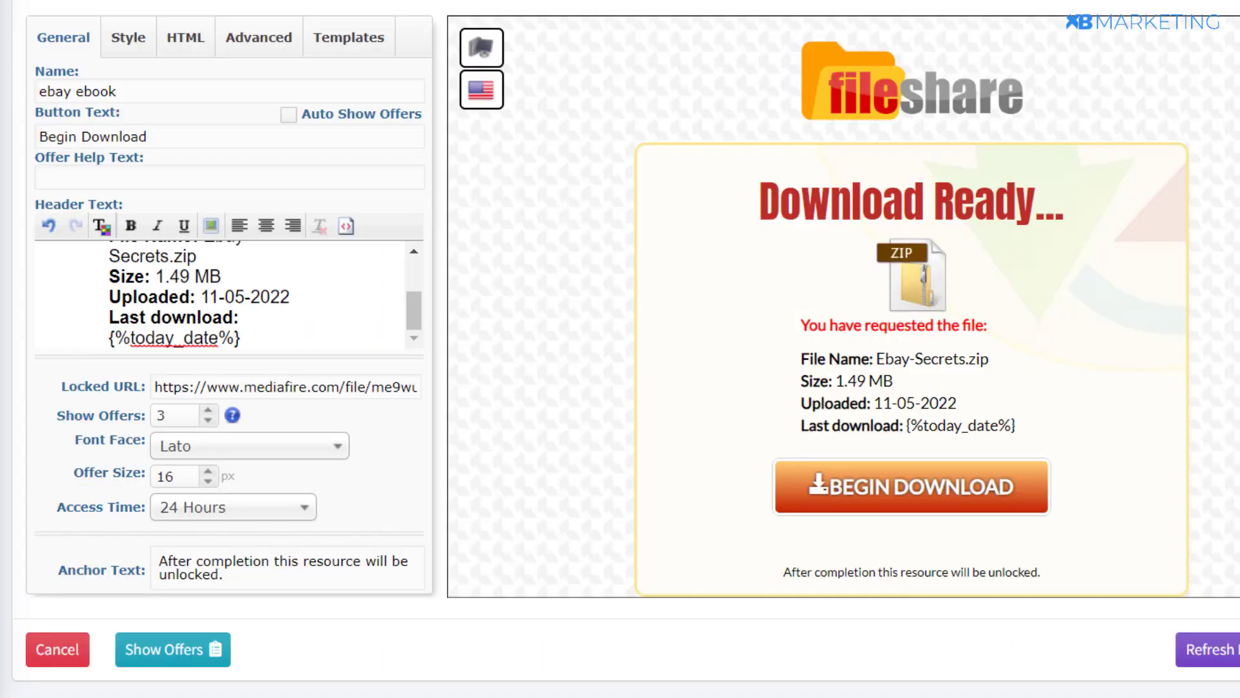
left_click(258, 39)
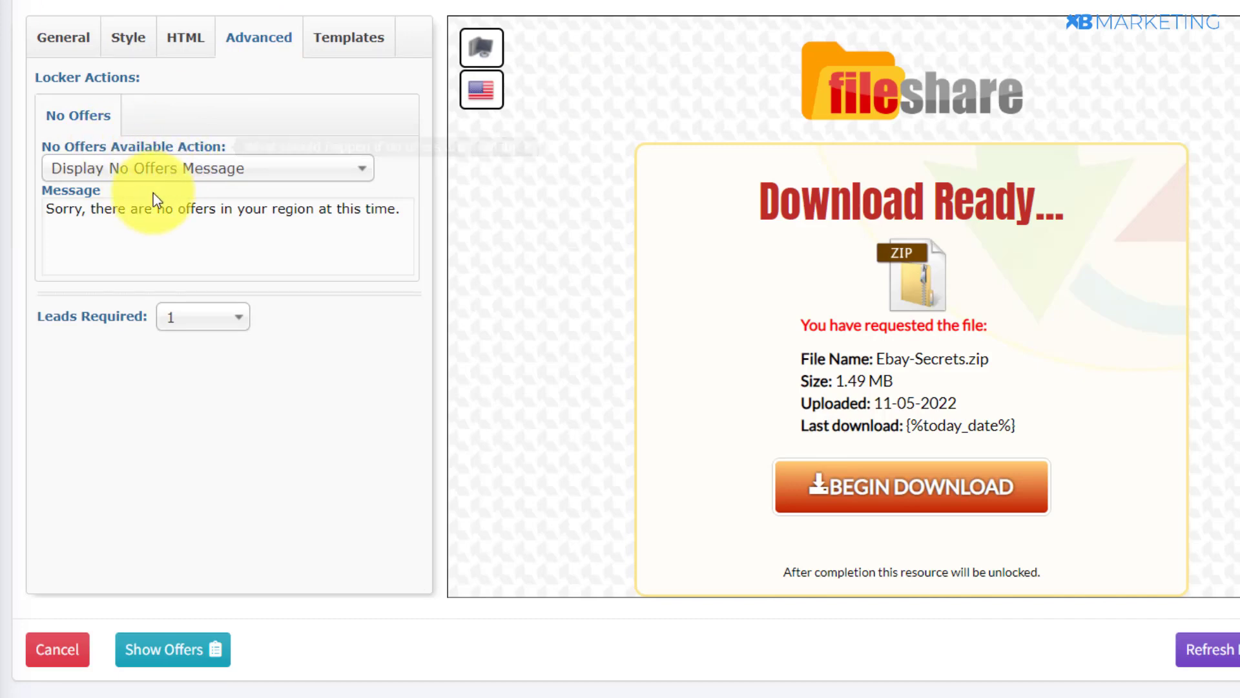
left_click(187, 317)
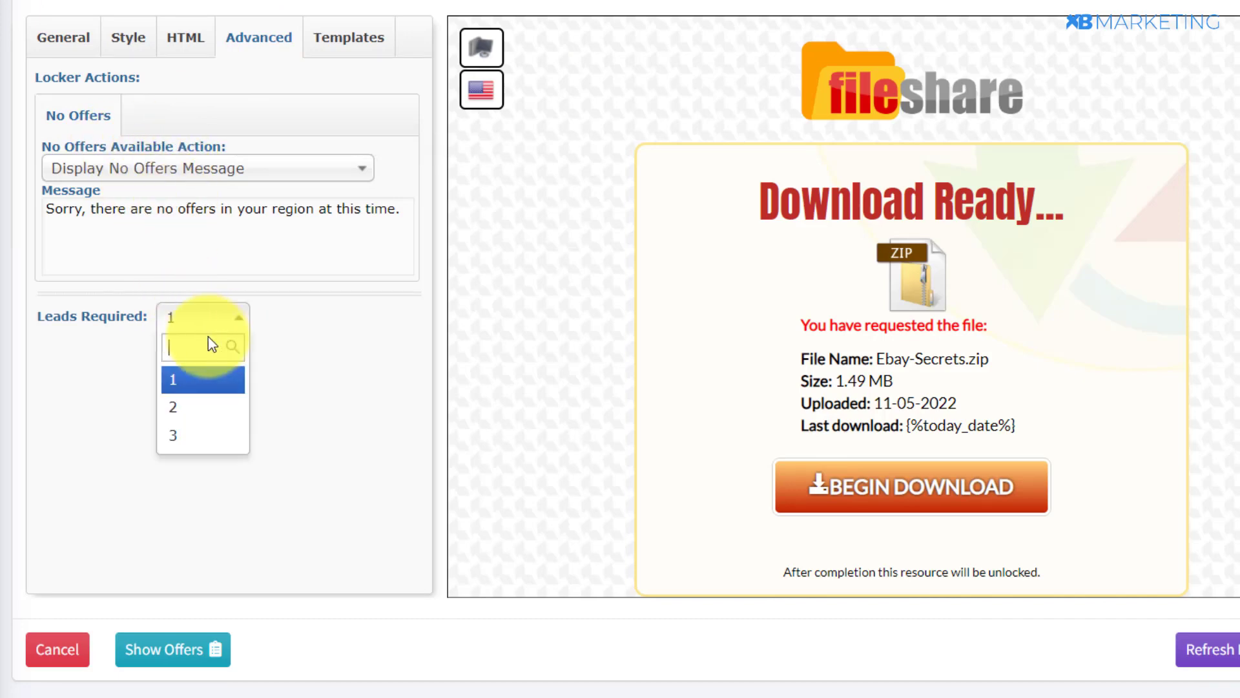
left_click(173, 407)
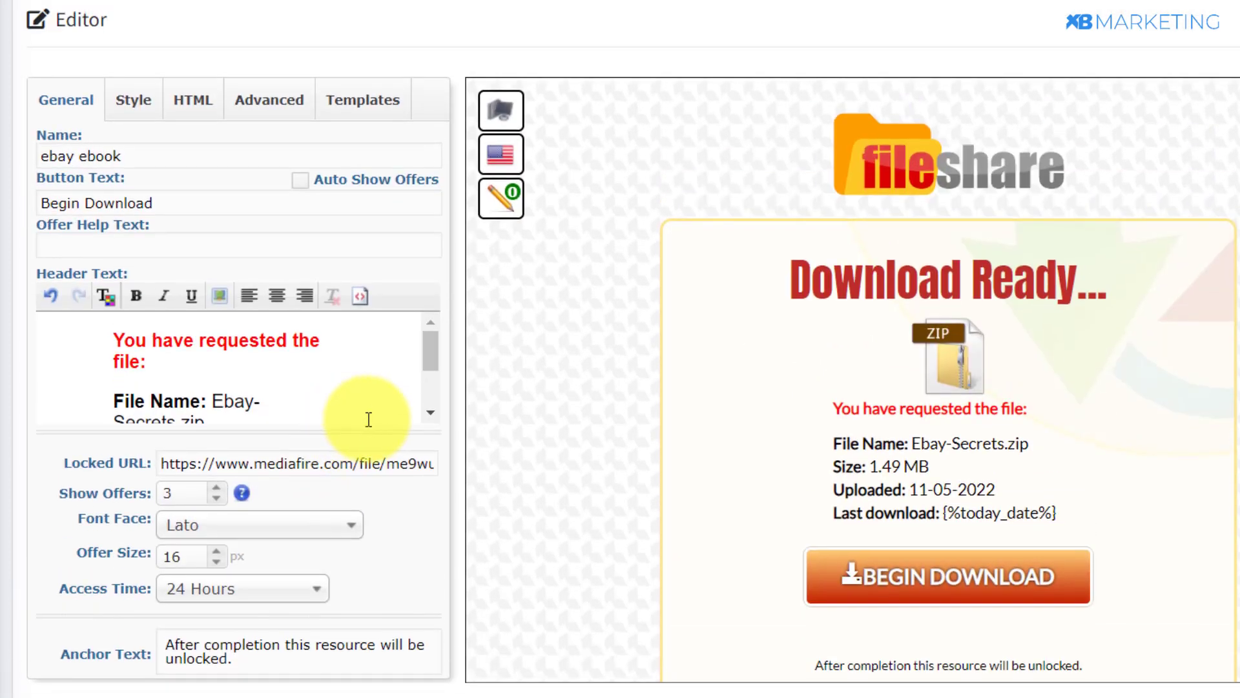
scroll(374, 419, "down", 1)
scroll(374, 420, "down", 1)
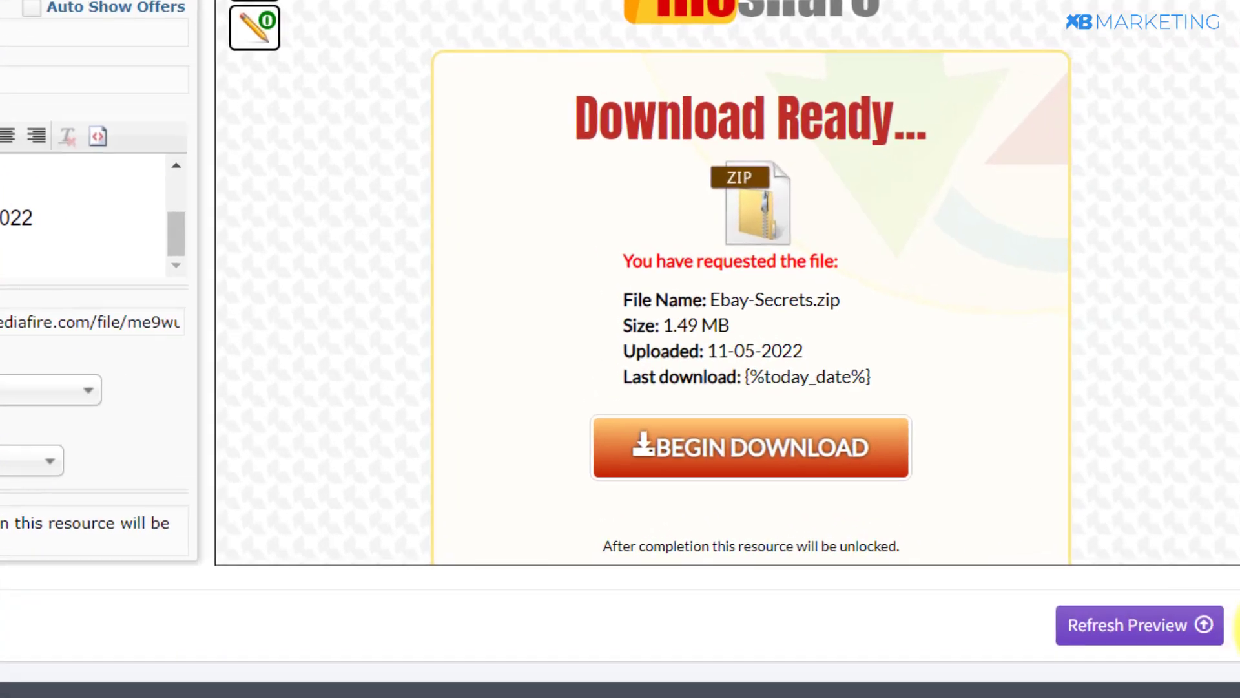
left_click(1194, 634)
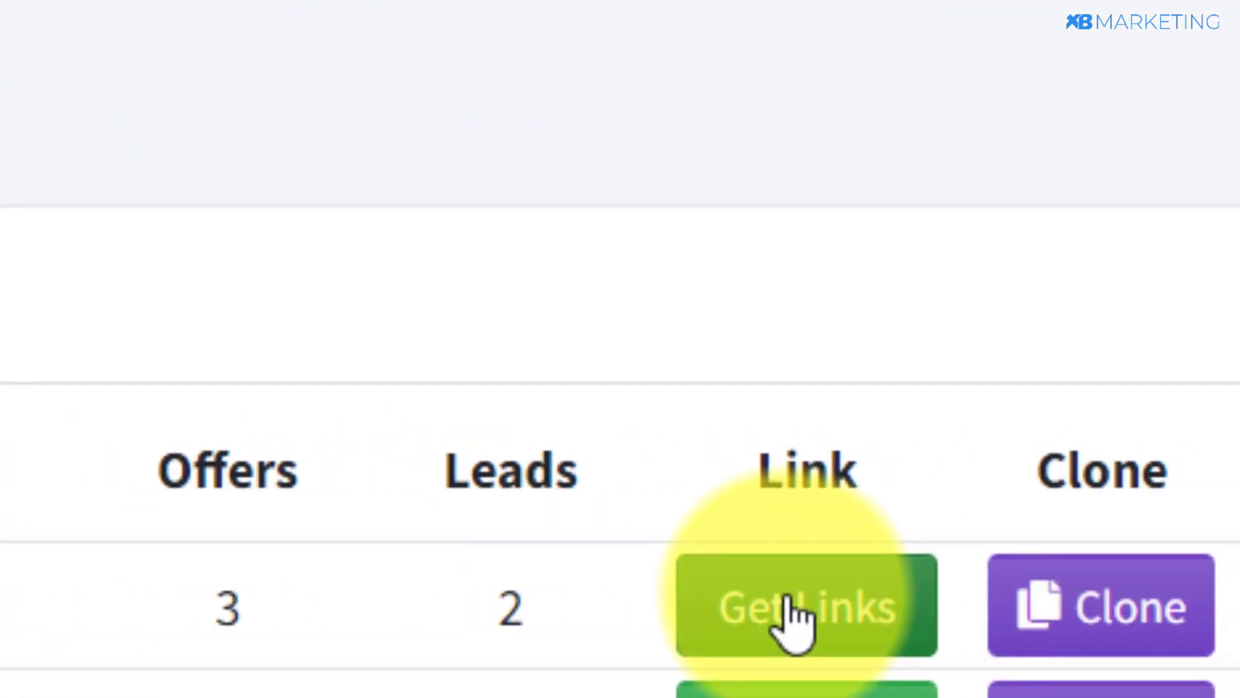
Copy the Ebay Ebook locker's share link from its Link Generator
left_click(1227, 598)
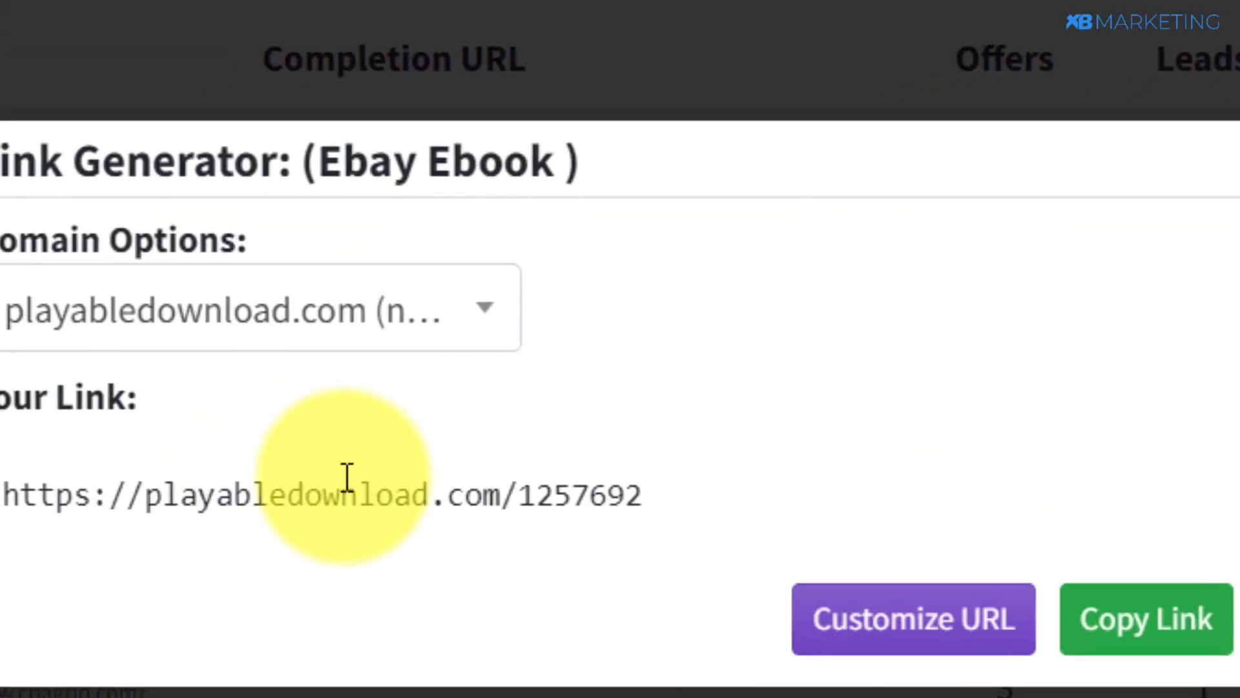
left_click(1098, 641)
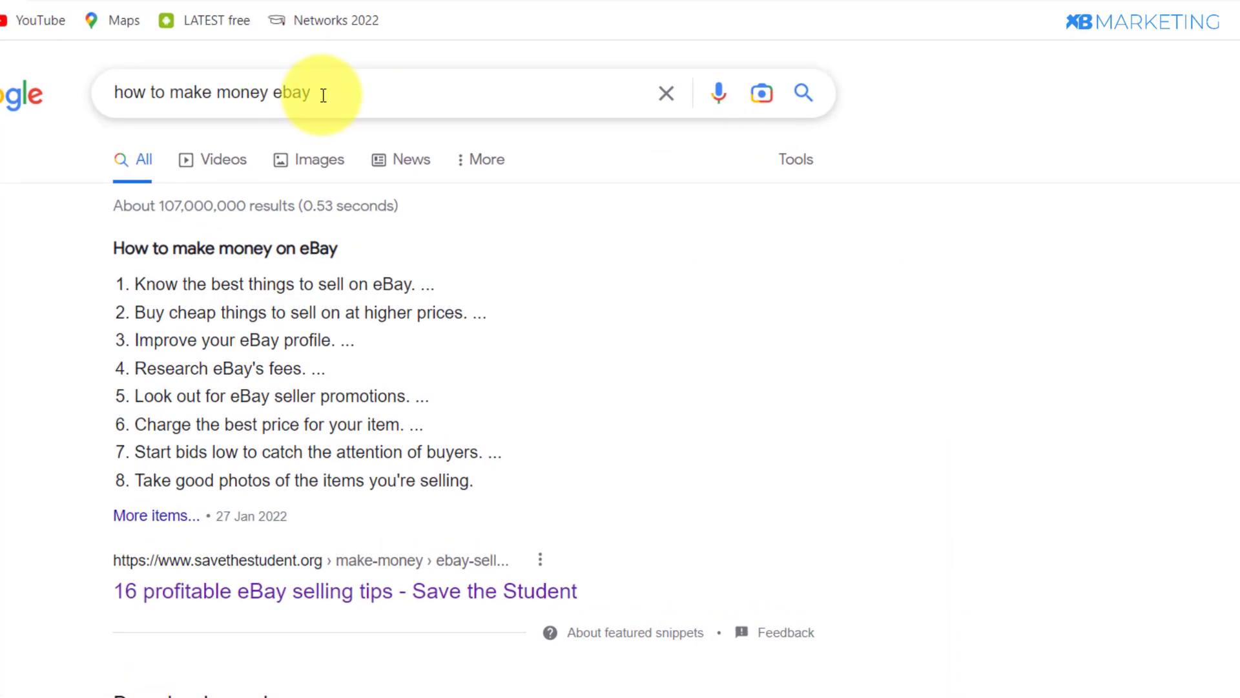
Open the '16 profitable eBay selling tips' result and select the first tip's heading
left_click_drag(317, 90, 121, 95)
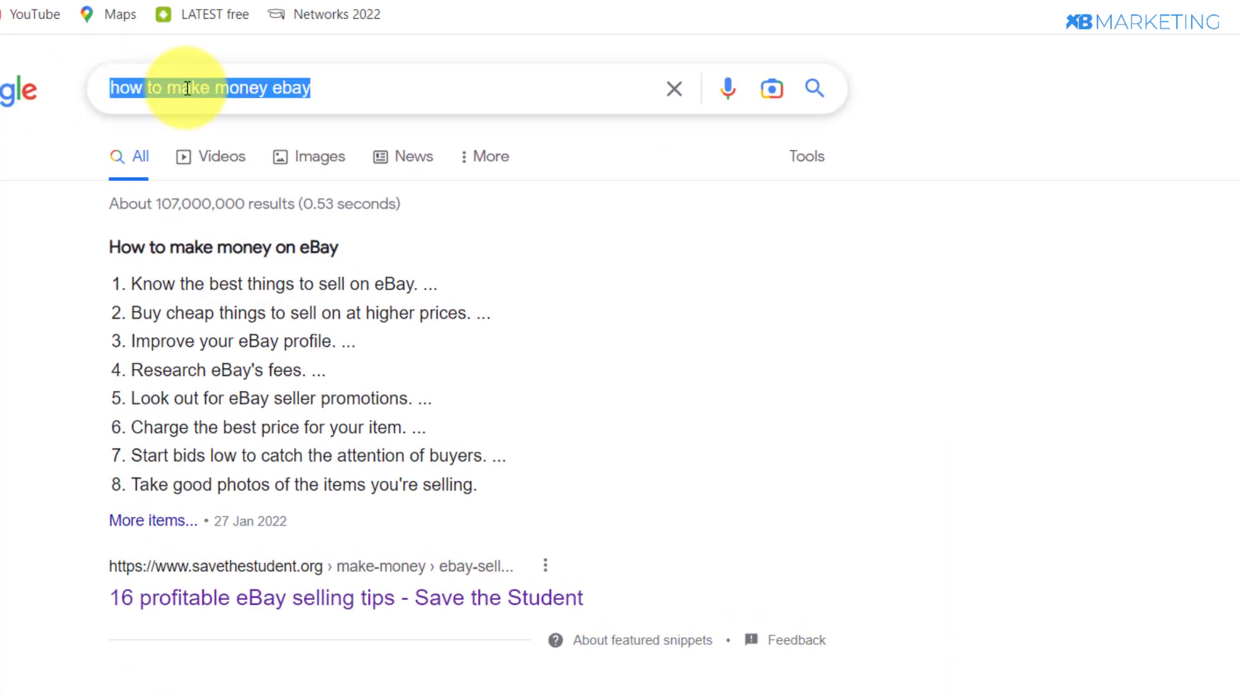
left_click(261, 87)
left_click(1152, 237)
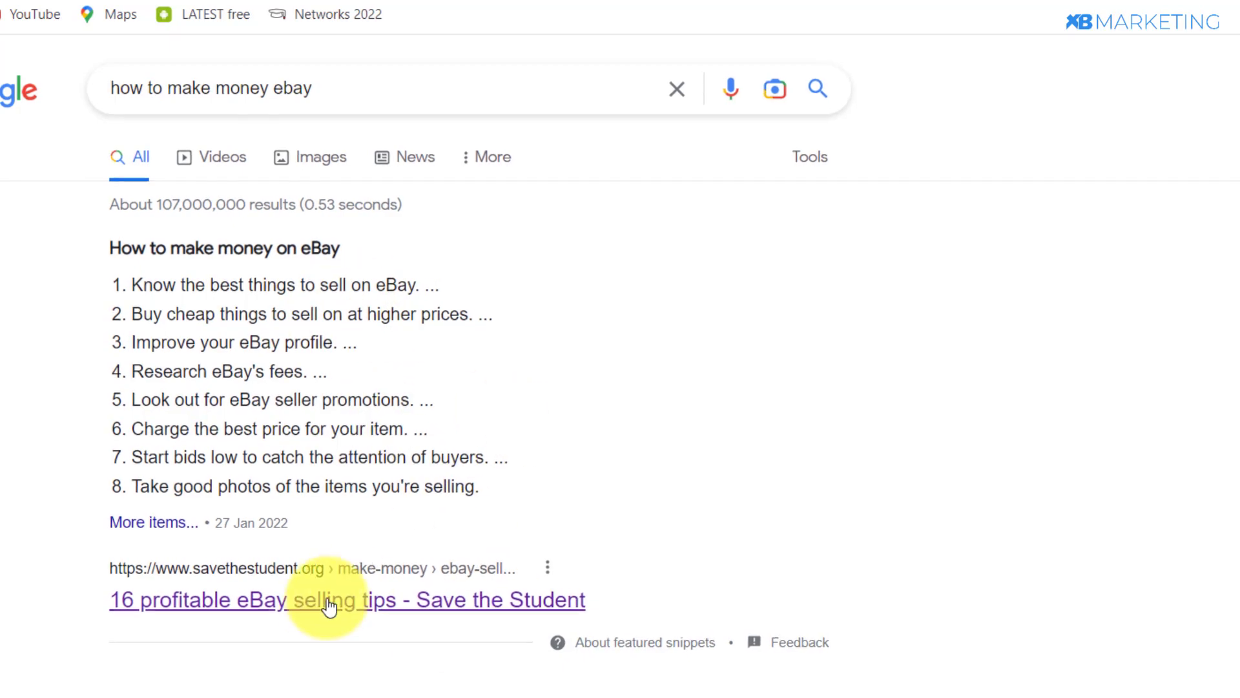
scroll(354, 515, "down", 3)
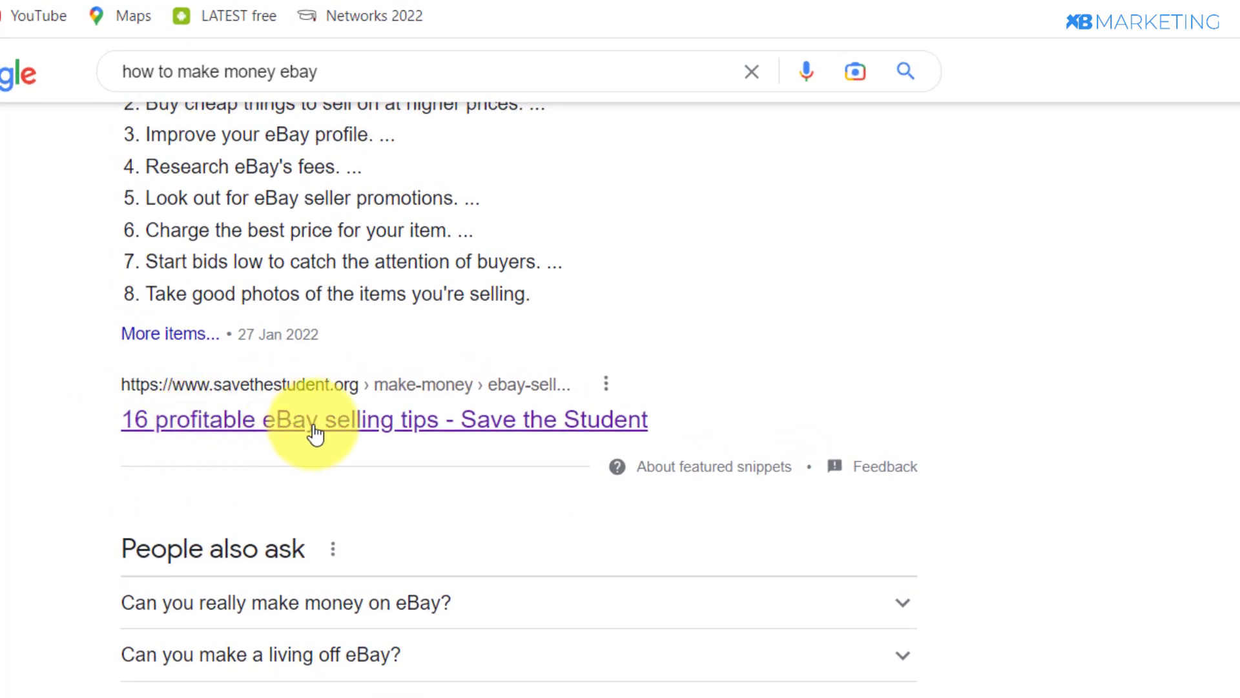
left_click(363, 422)
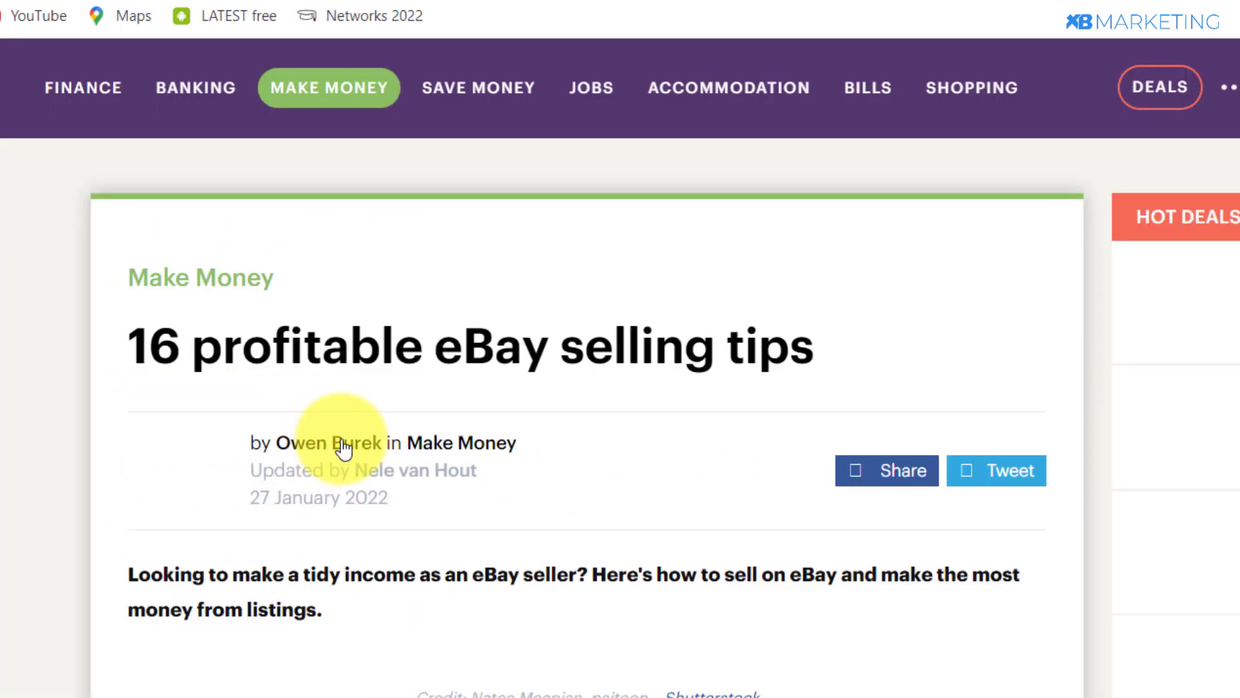
scroll(568, 310, "down", 8)
scroll(600, 317, "down", 4)
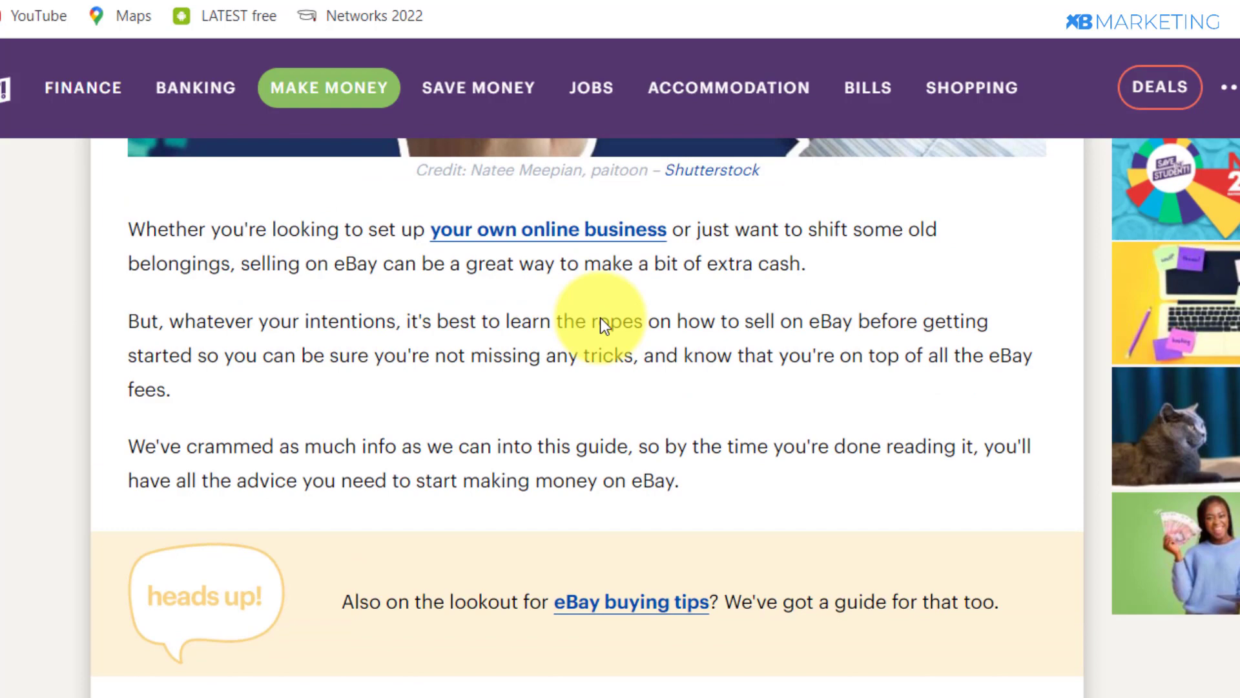
scroll(691, 265, "down", 12)
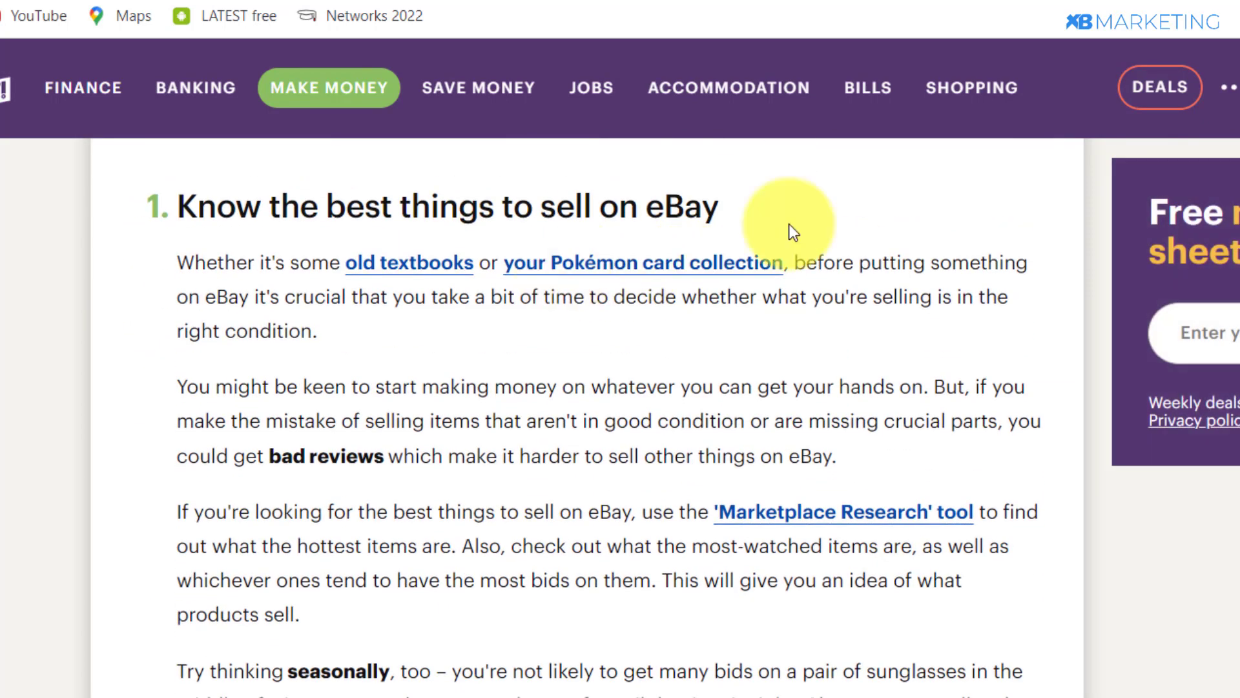
scroll(804, 319, "up", 4)
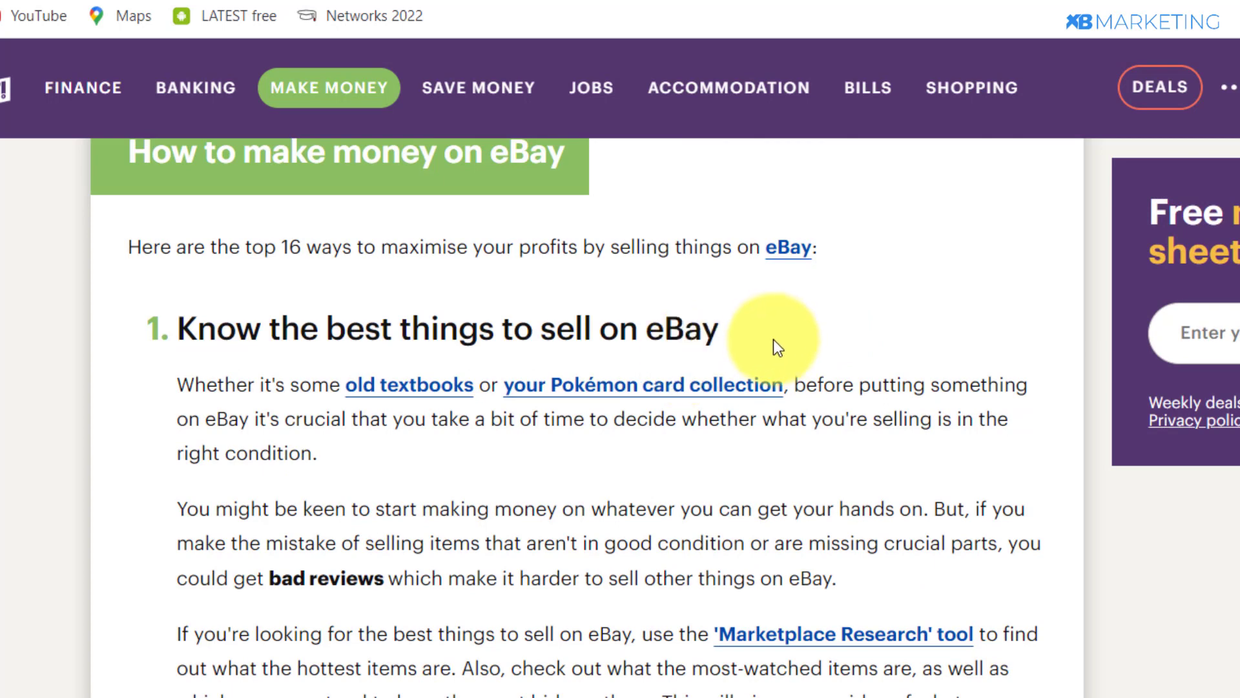
left_click_drag(769, 340, 178, 336)
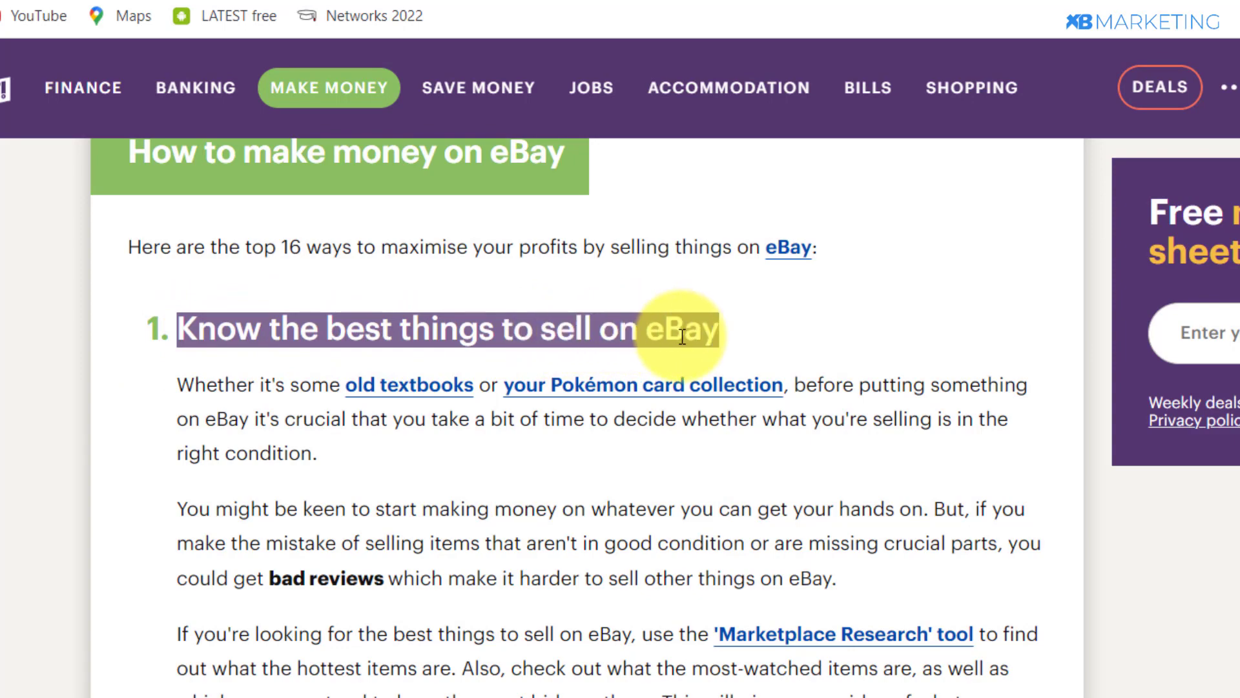
Paste the first tip heading, then tips two through five, into Online Notepad
key("ctrl+Tab")
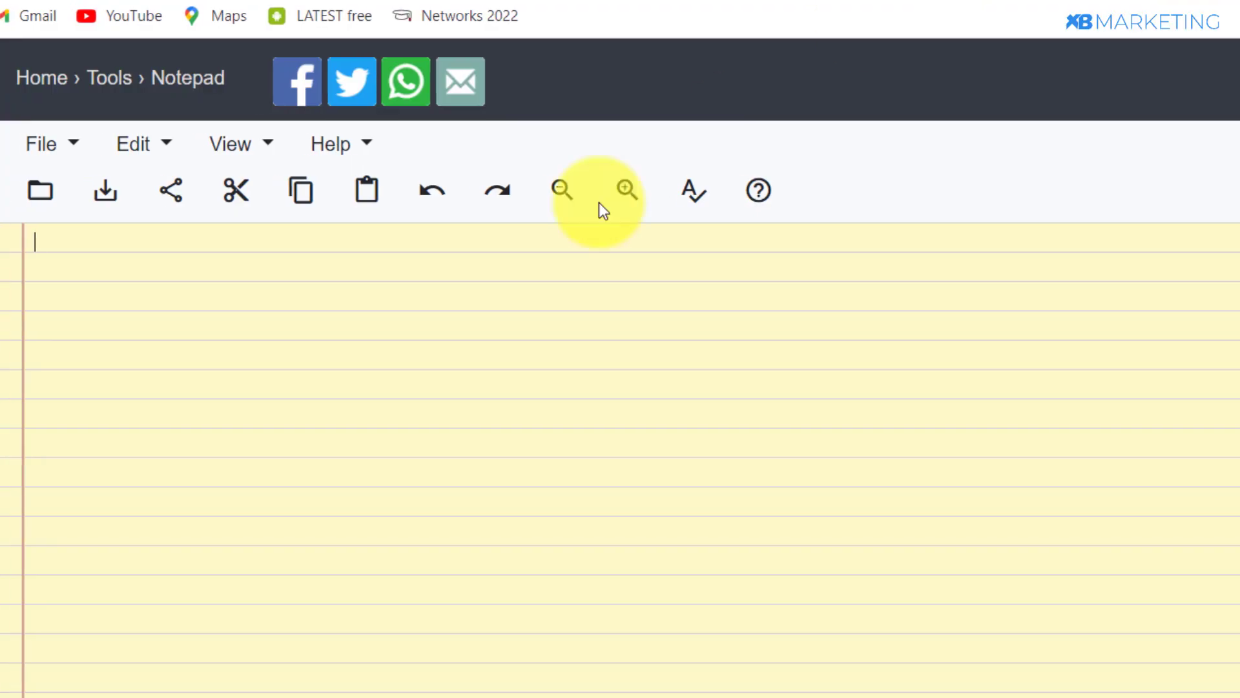
key("ctrl+v")
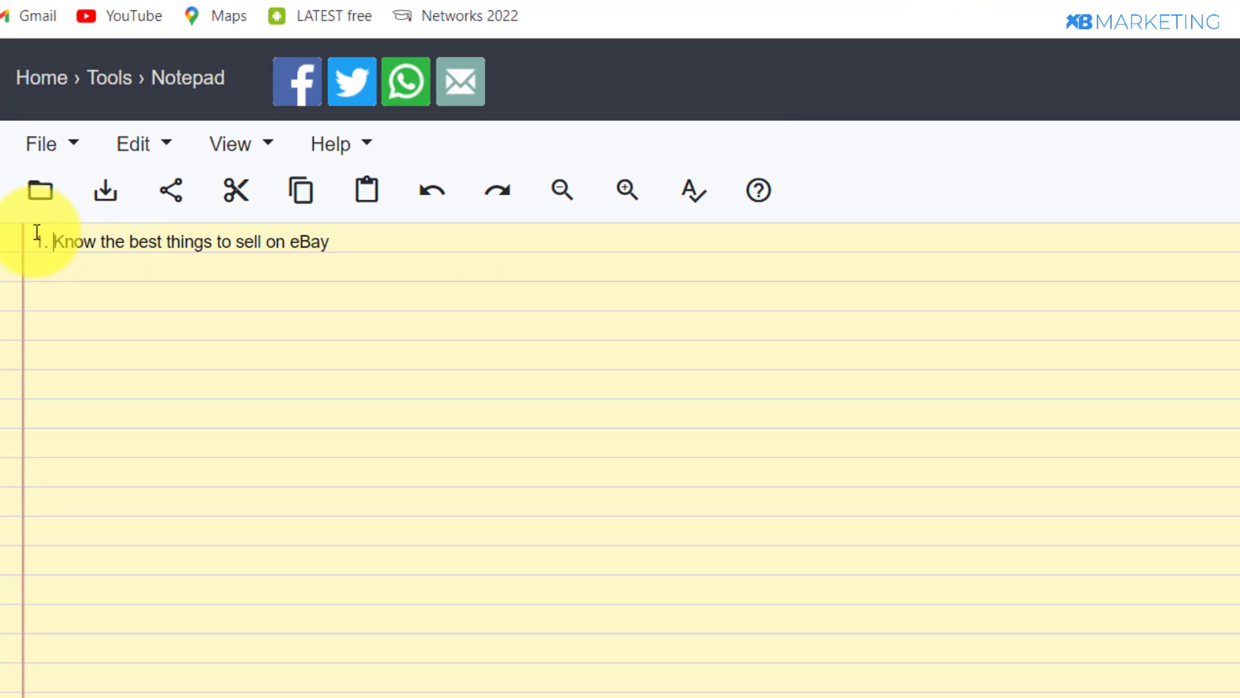
key("ctrl+v")
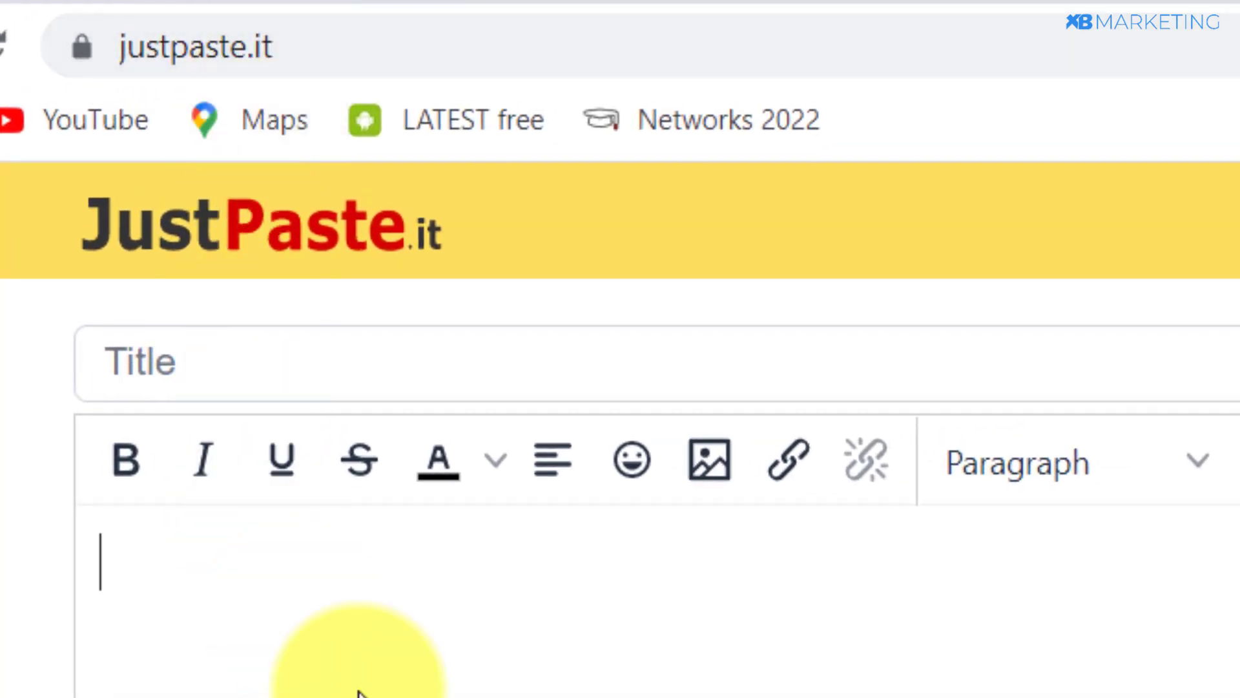
Paste the five-tip list as the body and '5 quick tips to make money on ebay' as title
key("ctrl+v")
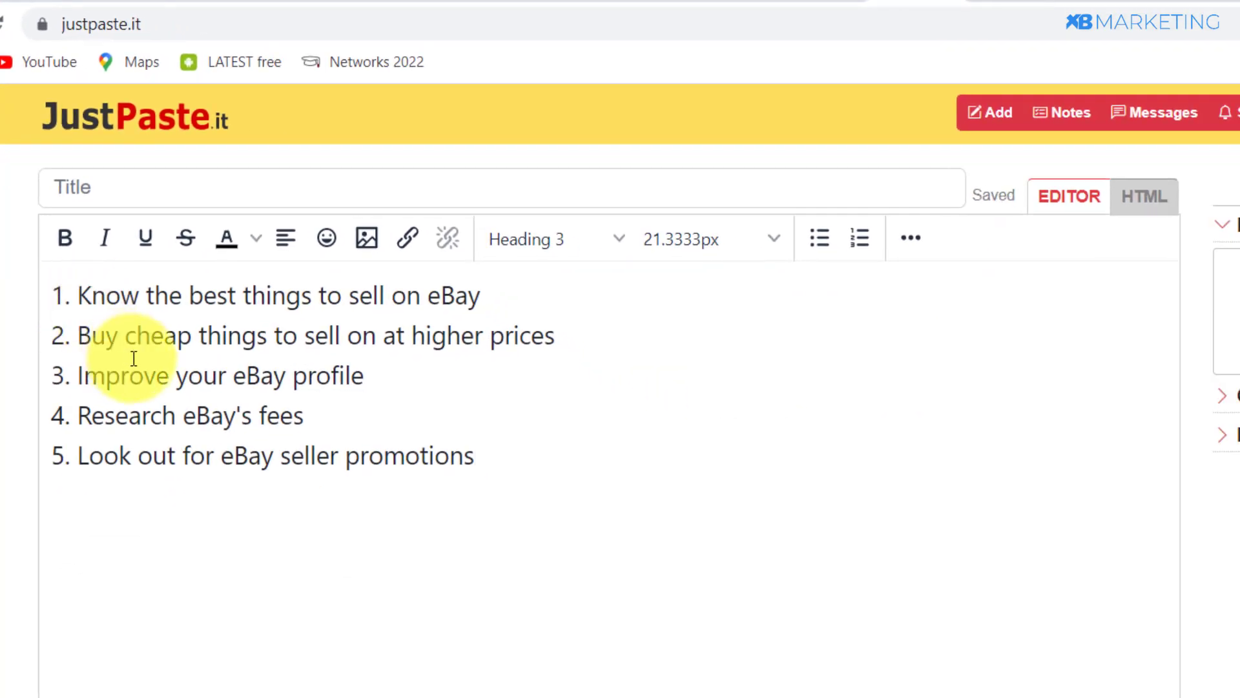
left_click(84, 187)
type("5 quick tips to make money on ebay")
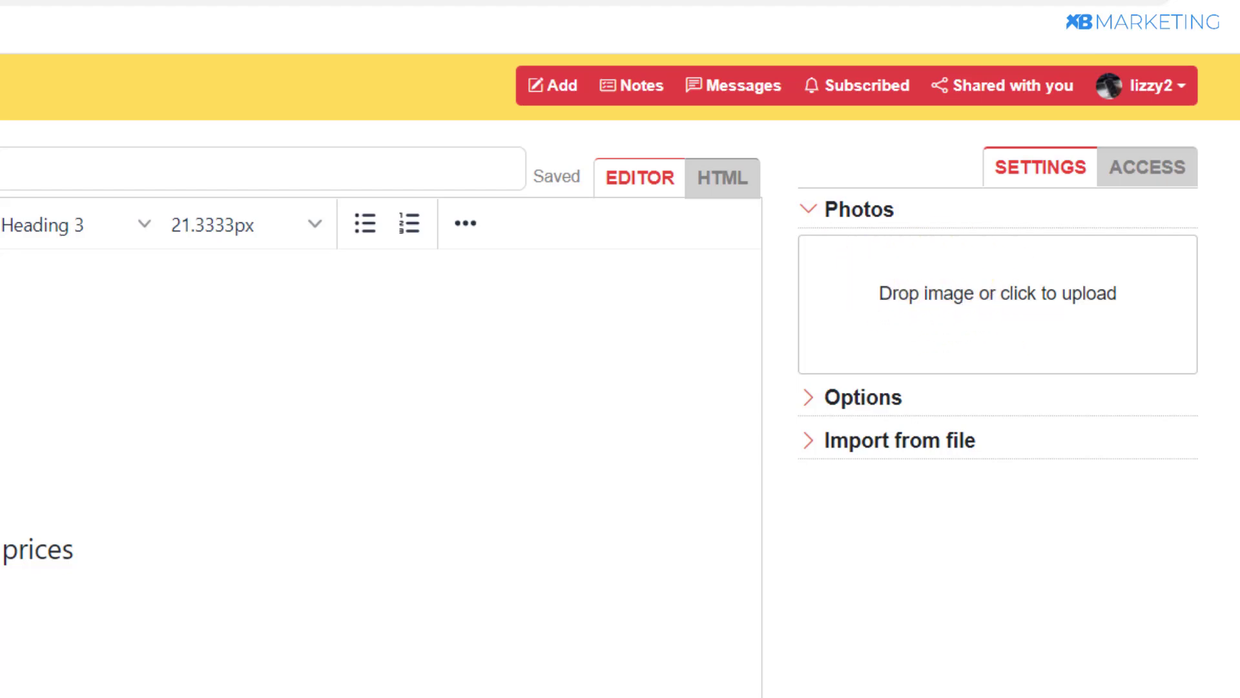
key("alt+Tab")
Upload c.PNG from the Documents folder as the post's cover image
left_click(24, 389)
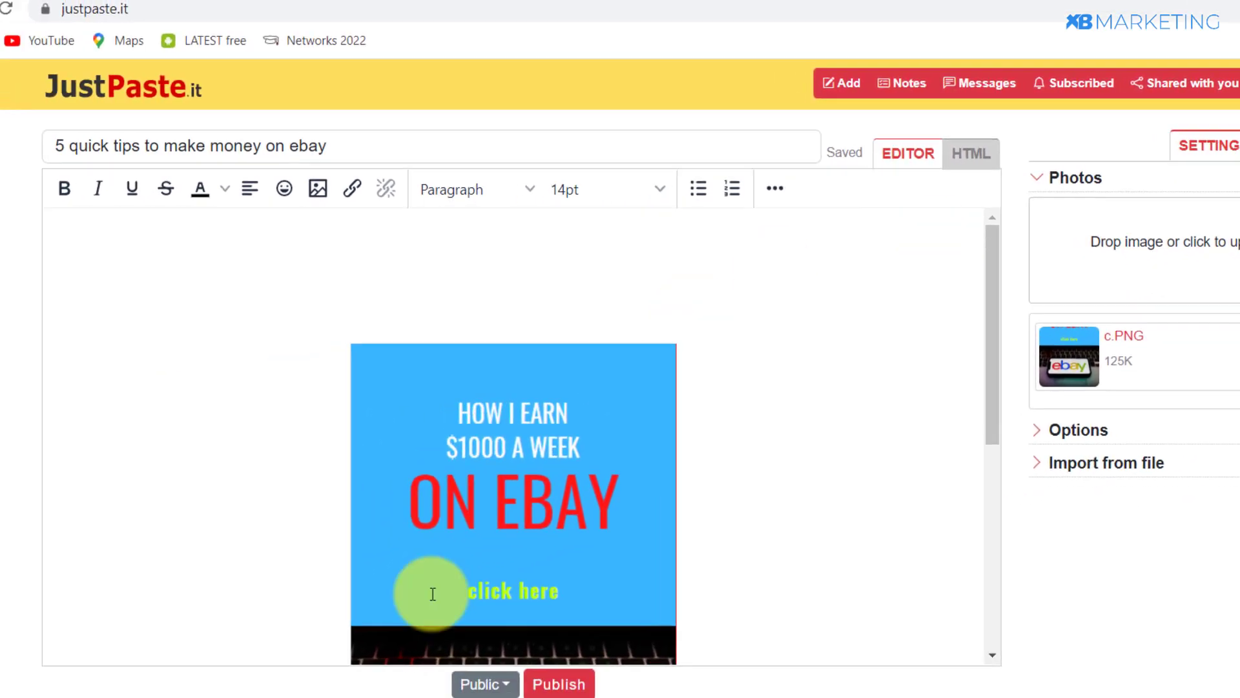
scroll(553, 496, "down", 3)
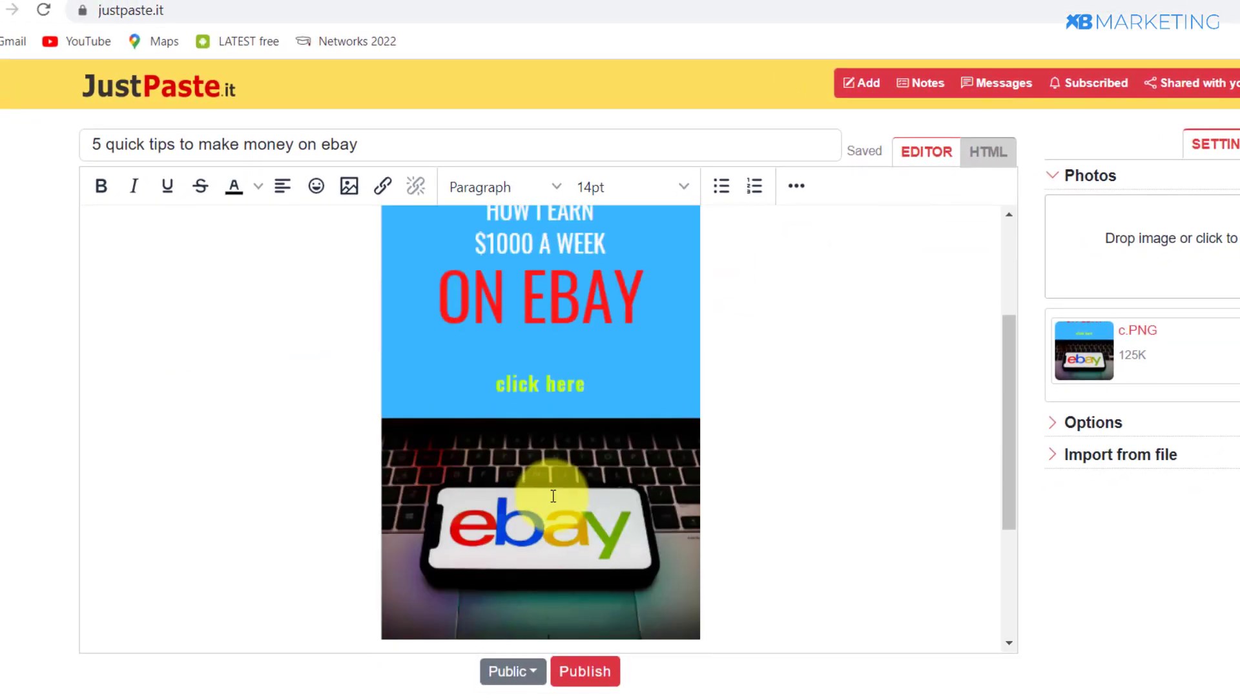
scroll(553, 496, "down", 4)
scroll(554, 457, "up", 4)
scroll(515, 424, "down", 1)
scroll(543, 487, "up", 3)
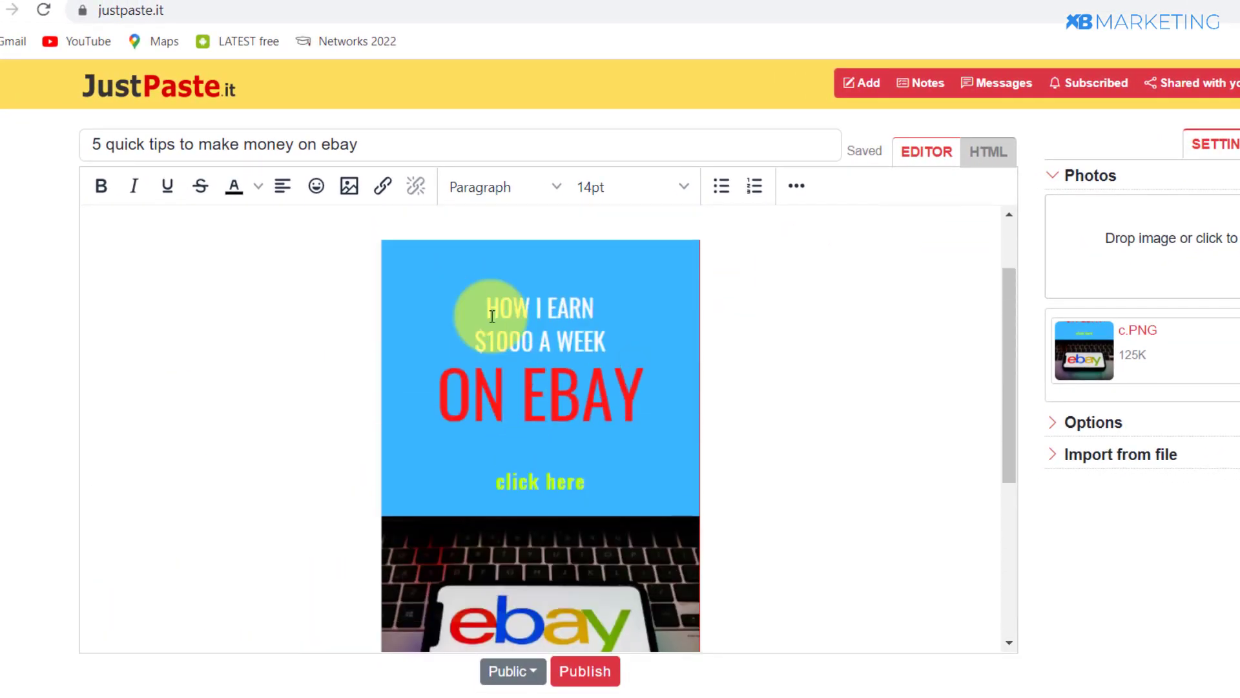
scroll(526, 345, "down", 1)
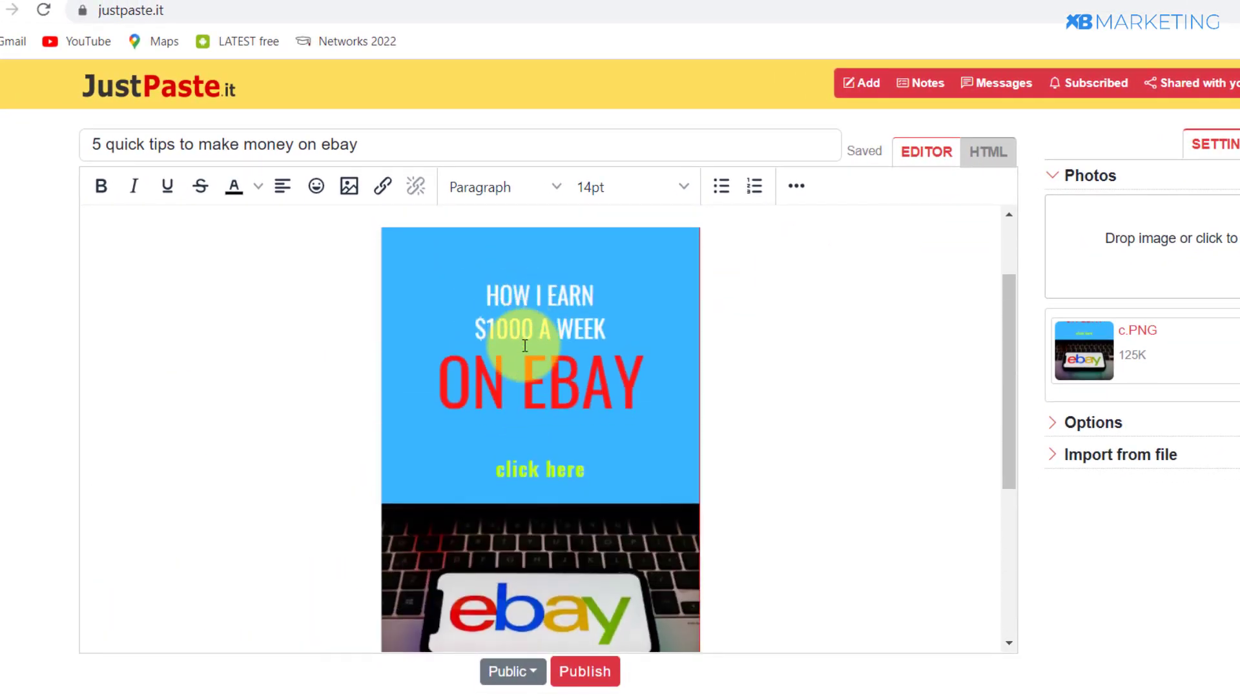
scroll(526, 345, "down", 1)
scroll(540, 301, "up", 2)
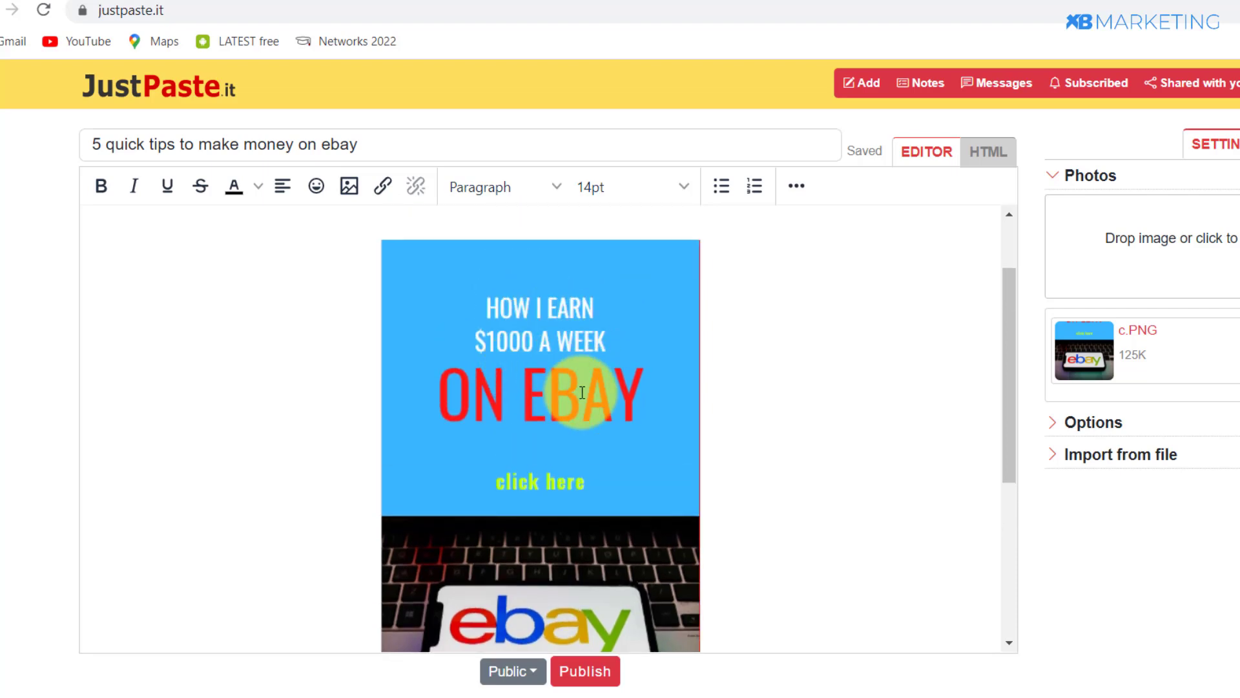
scroll(582, 392, "down", 1)
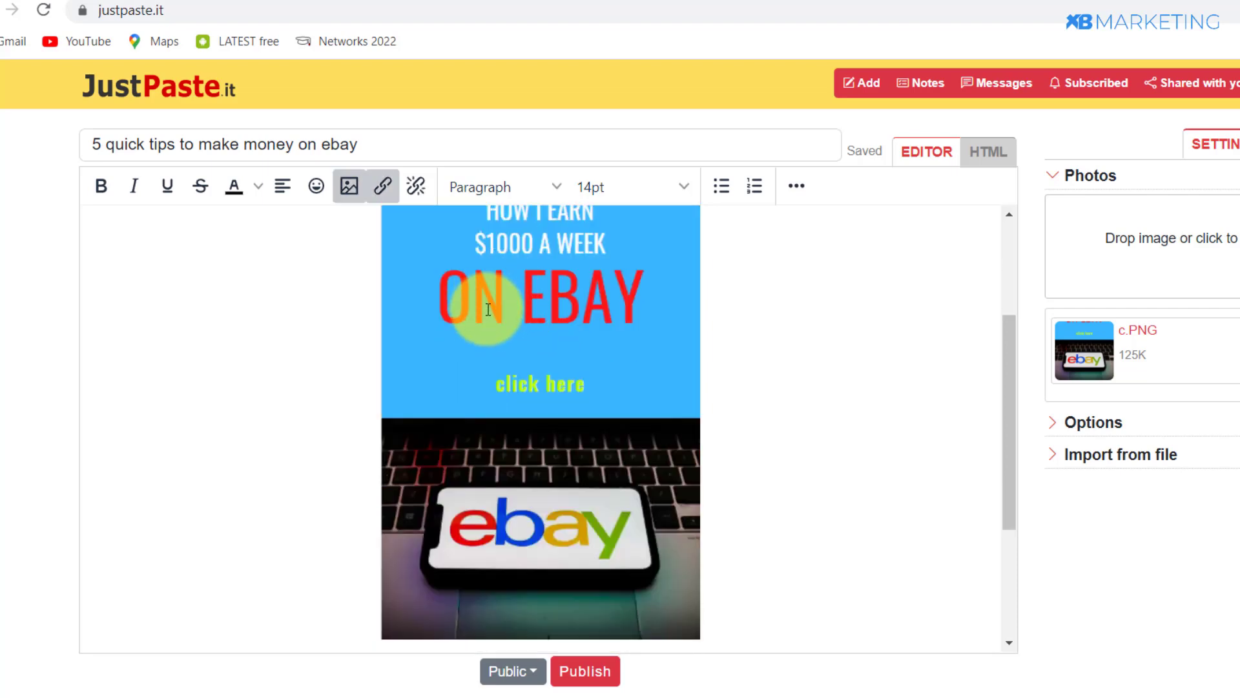
Link the cover image to the playabledownload.com/1257692 download page
left_click(489, 310)
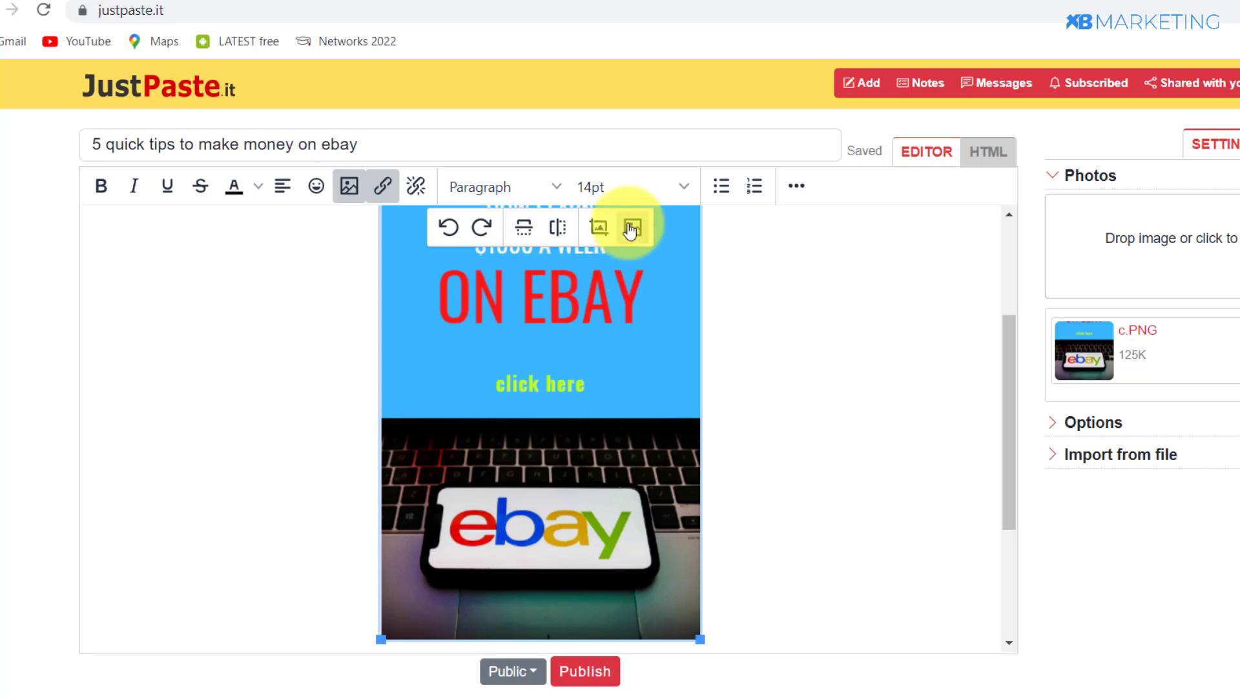
scroll(498, 297, "up", 1)
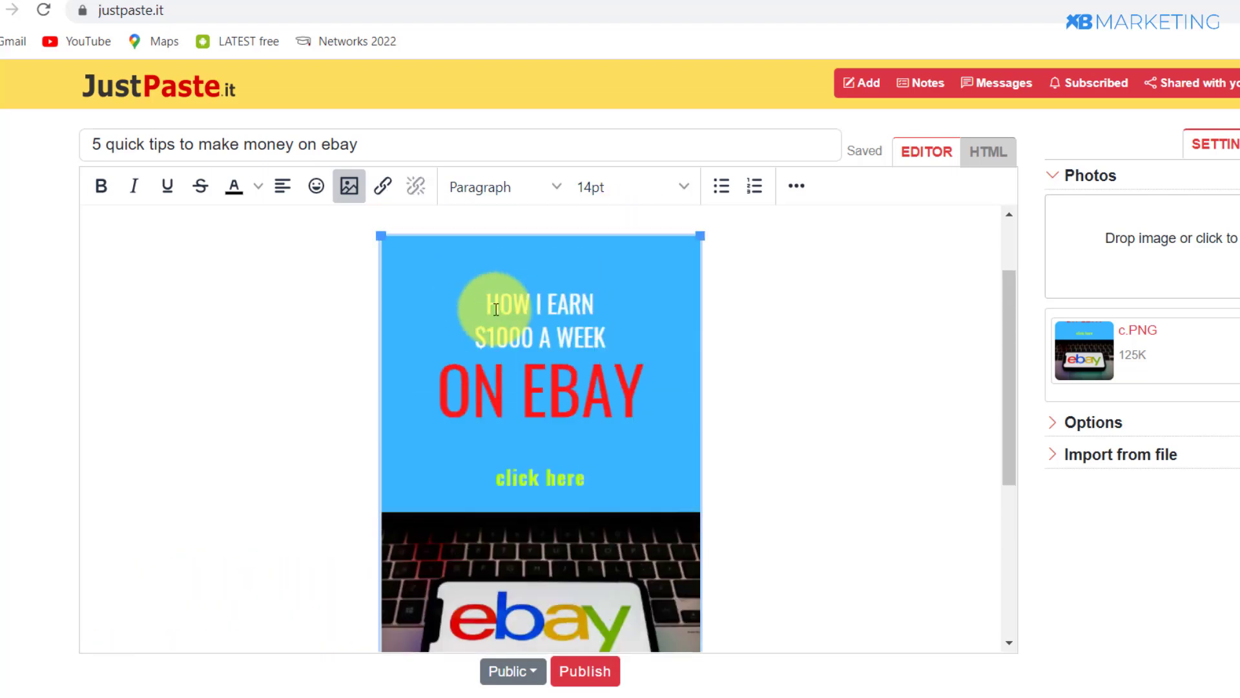
left_click(386, 188)
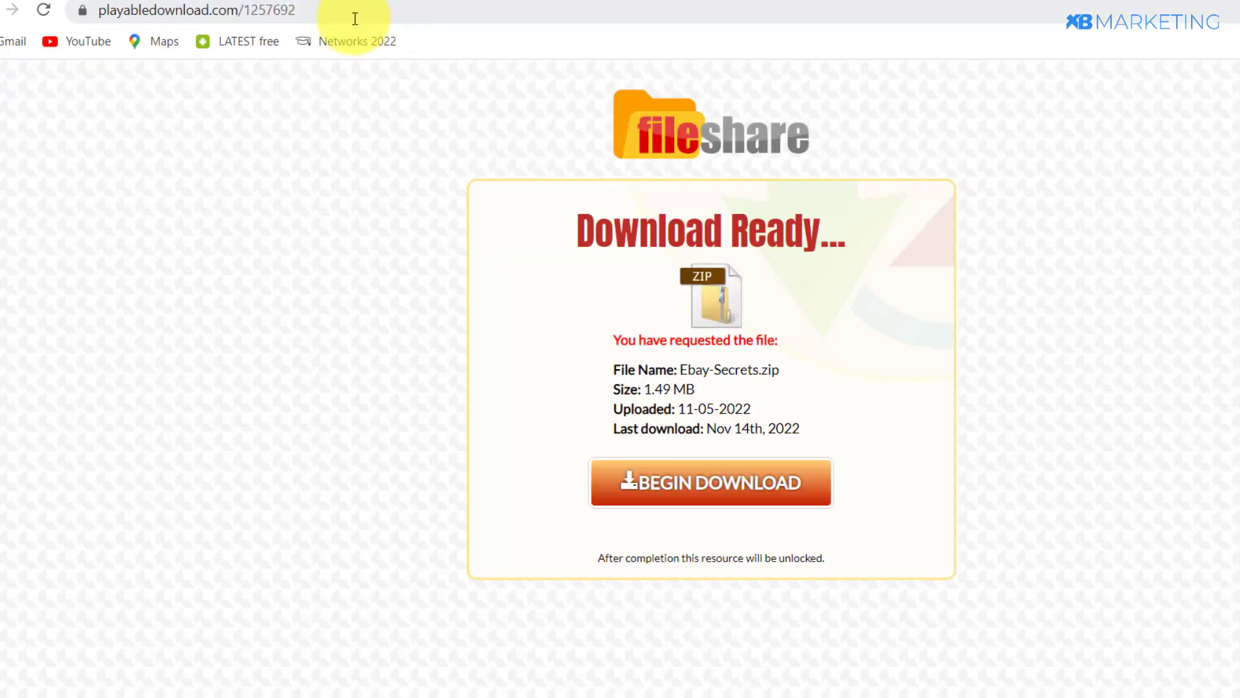
left_click(99, 11)
key("ctrl+c")
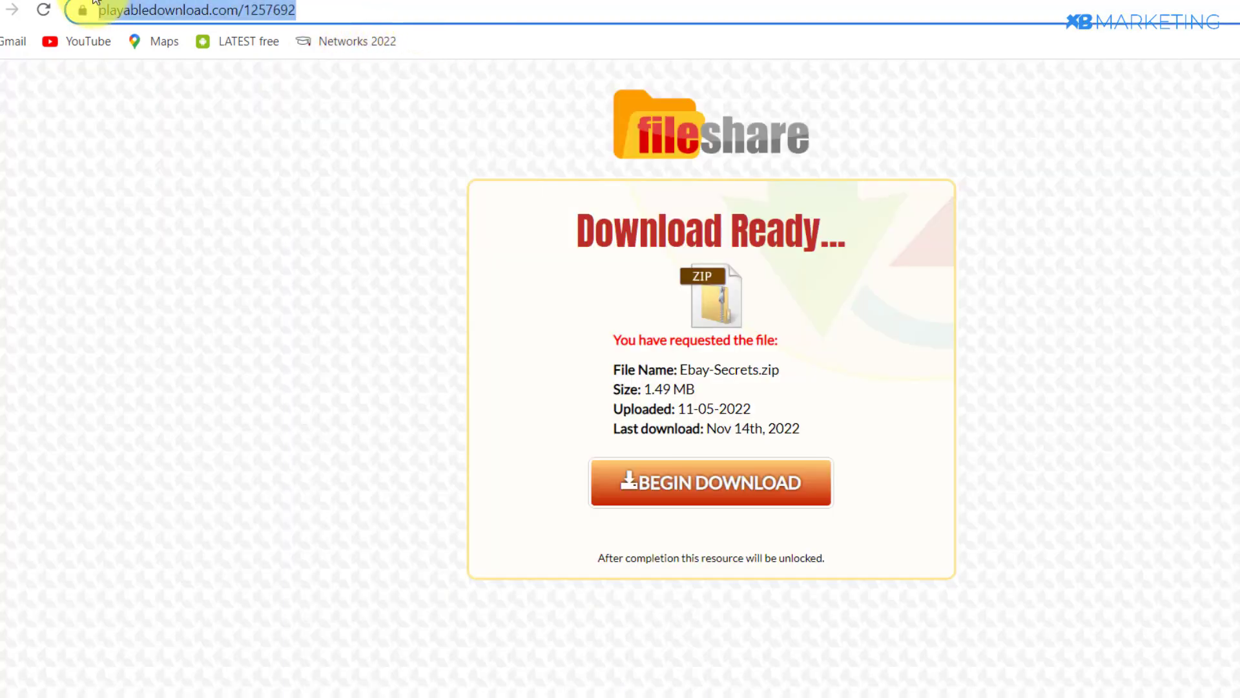
left_click(1018, 2)
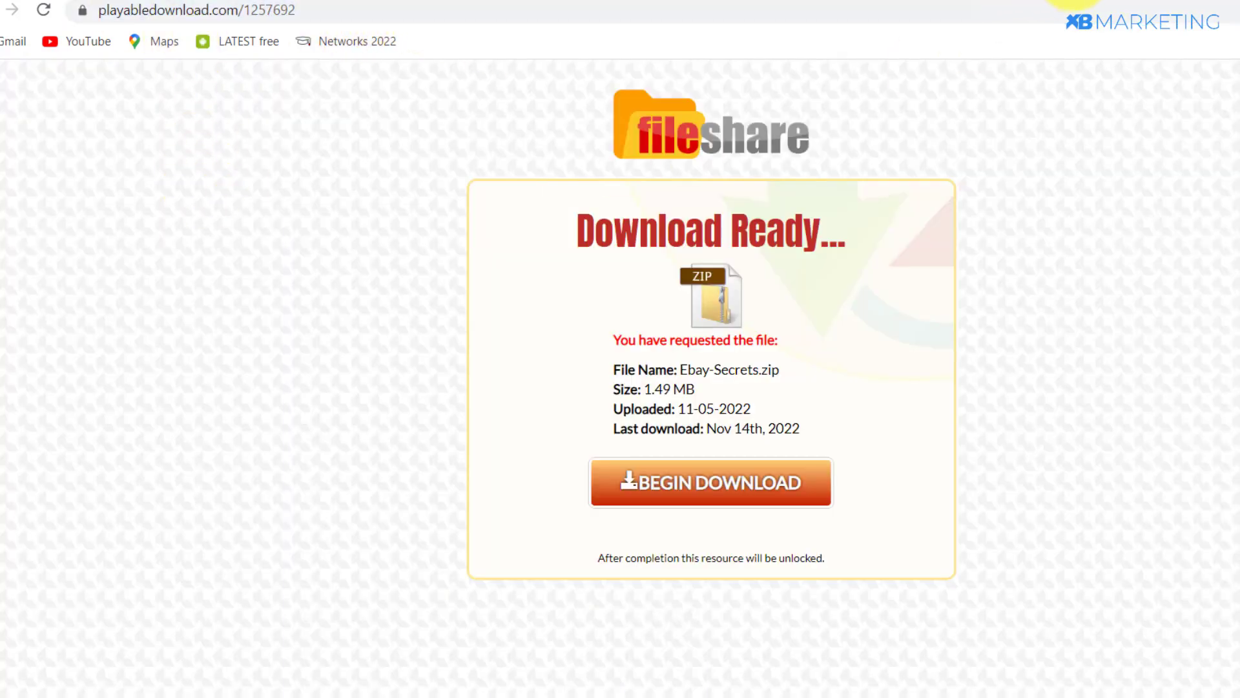
left_click(902, 0)
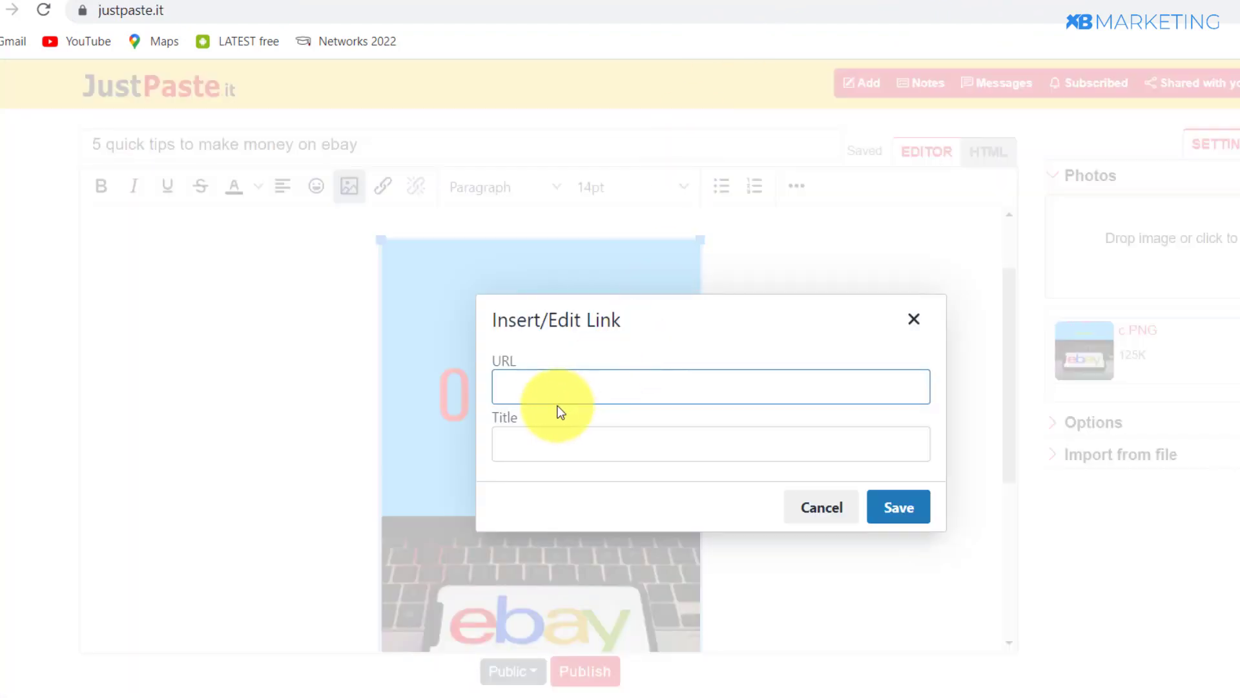
key("ctrl+v")
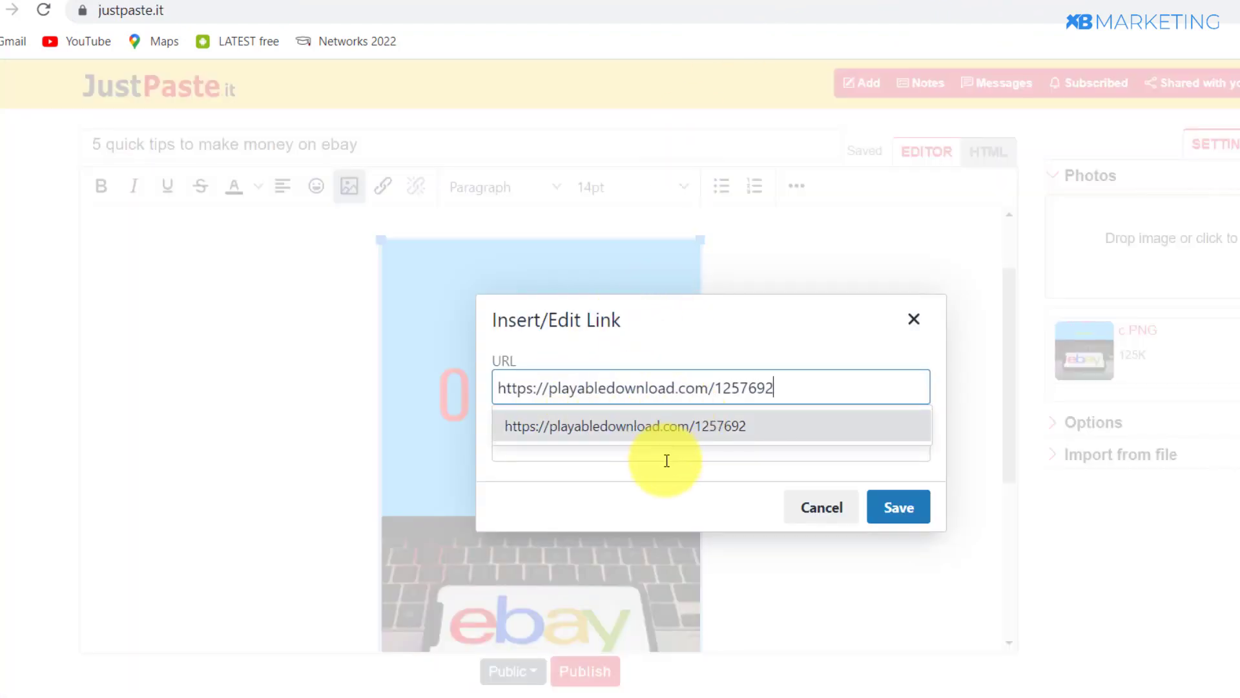
left_click(894, 511)
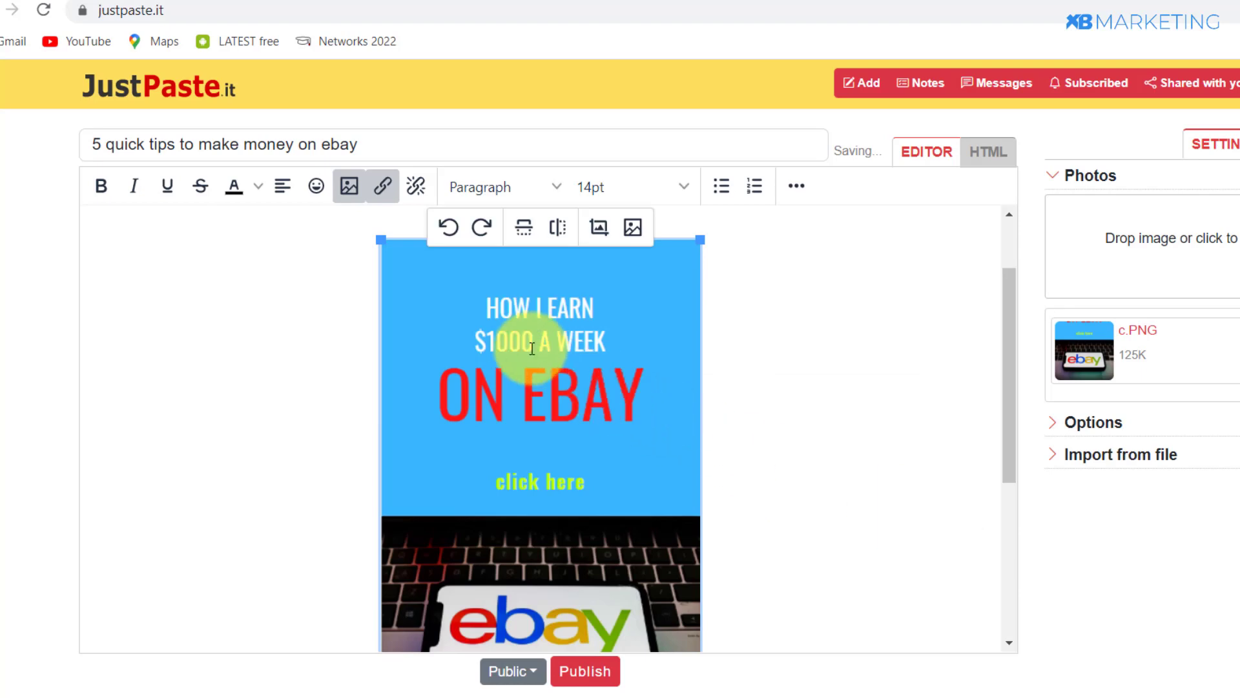
left_click(762, 323)
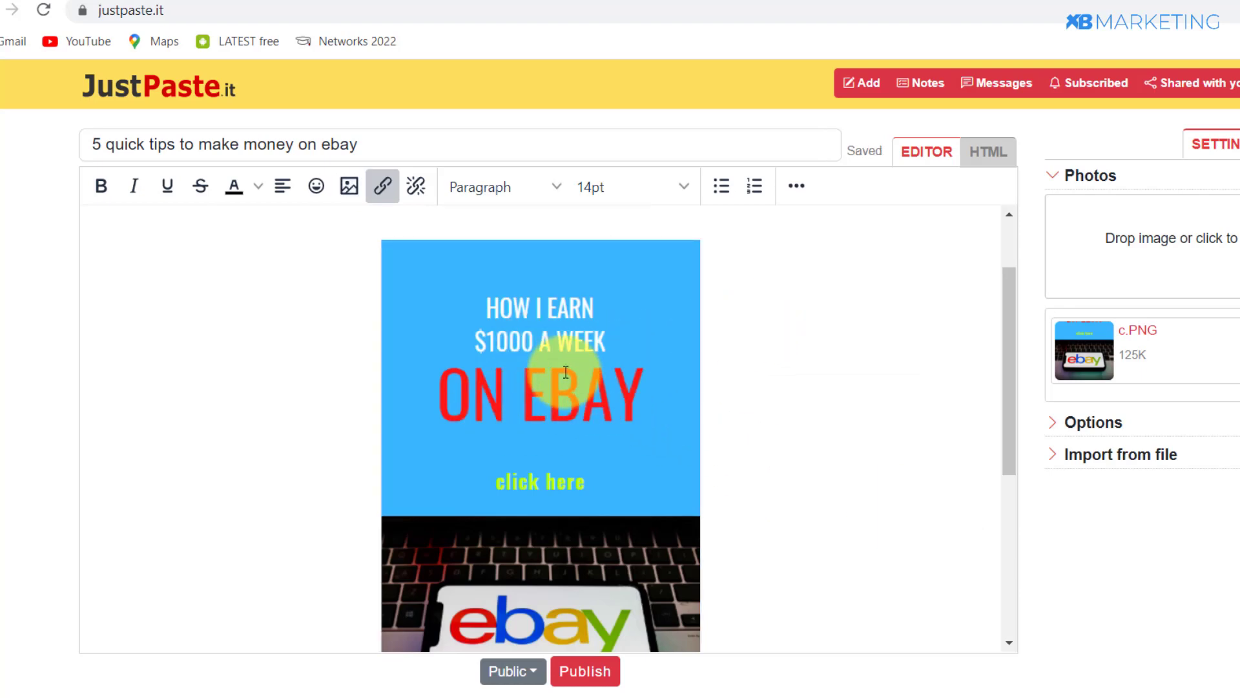
scroll(540, 355, "down", 3)
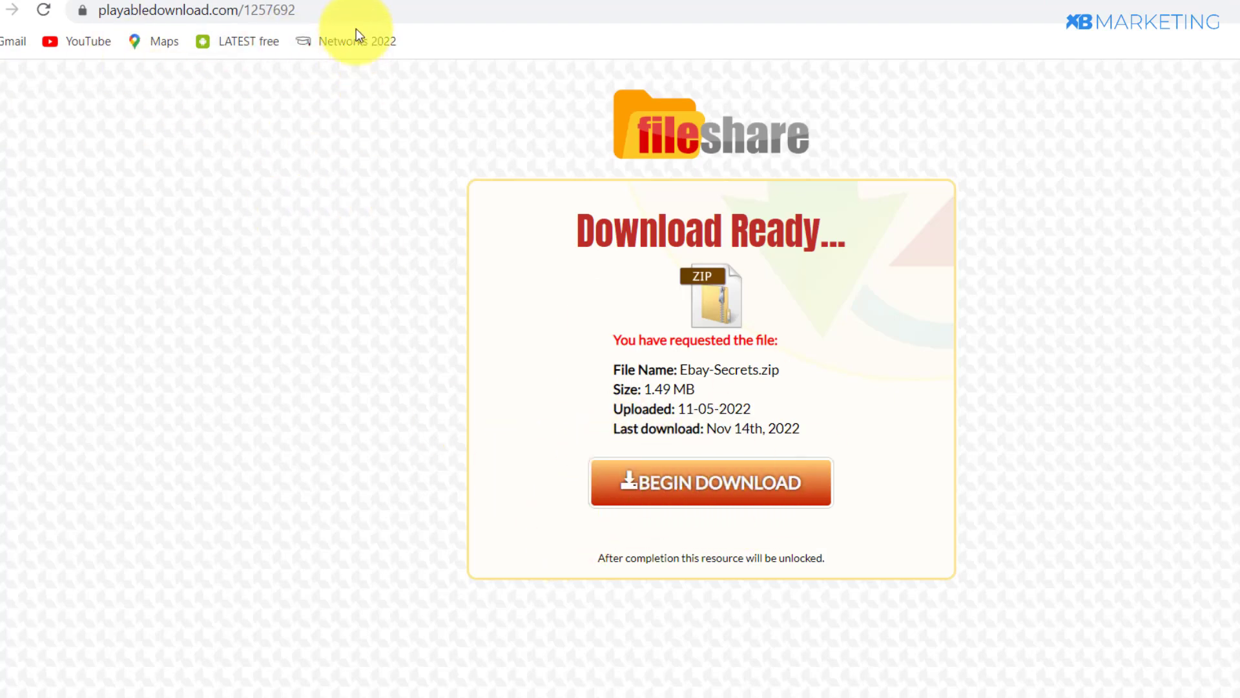
left_click(368, 2)
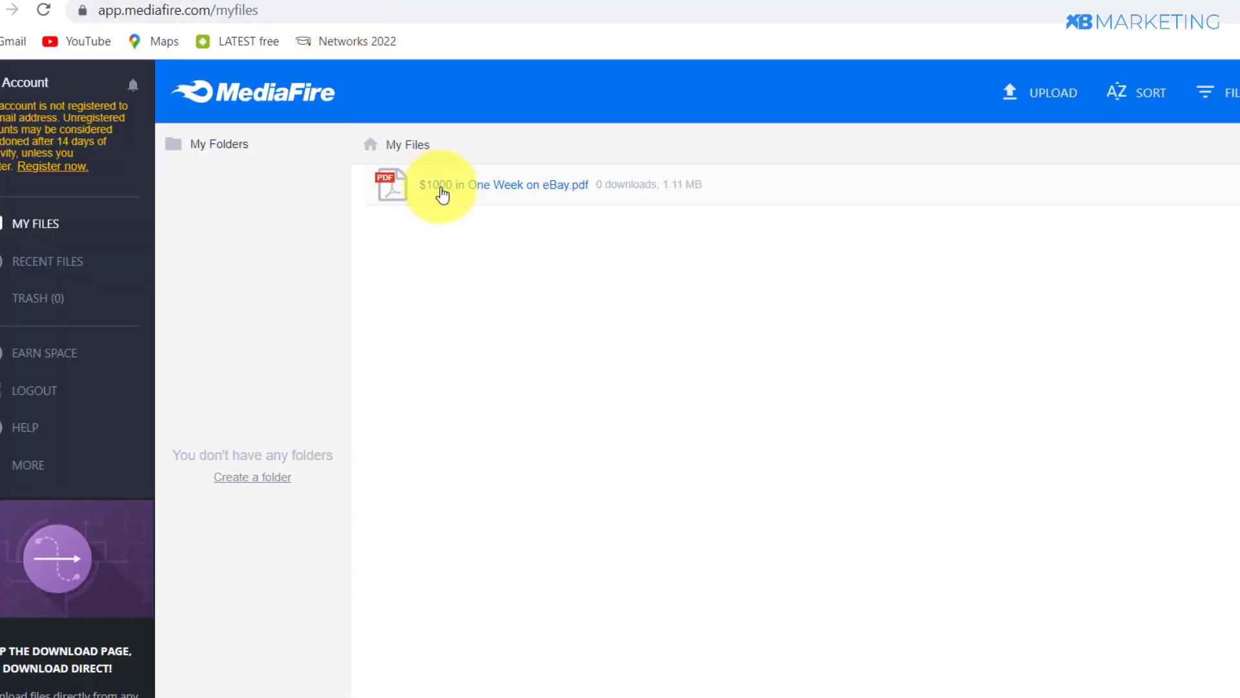
left_click(791, 3)
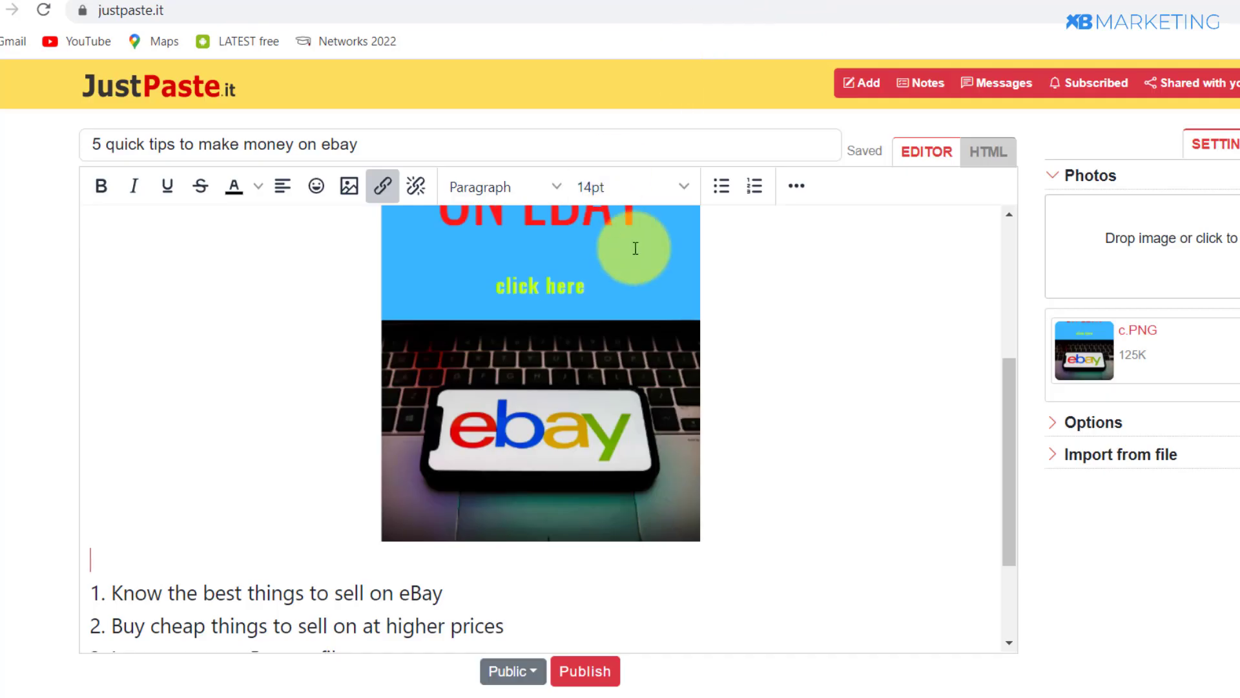
scroll(252, 393, "down", 2)
scroll(230, 351, "up", 2)
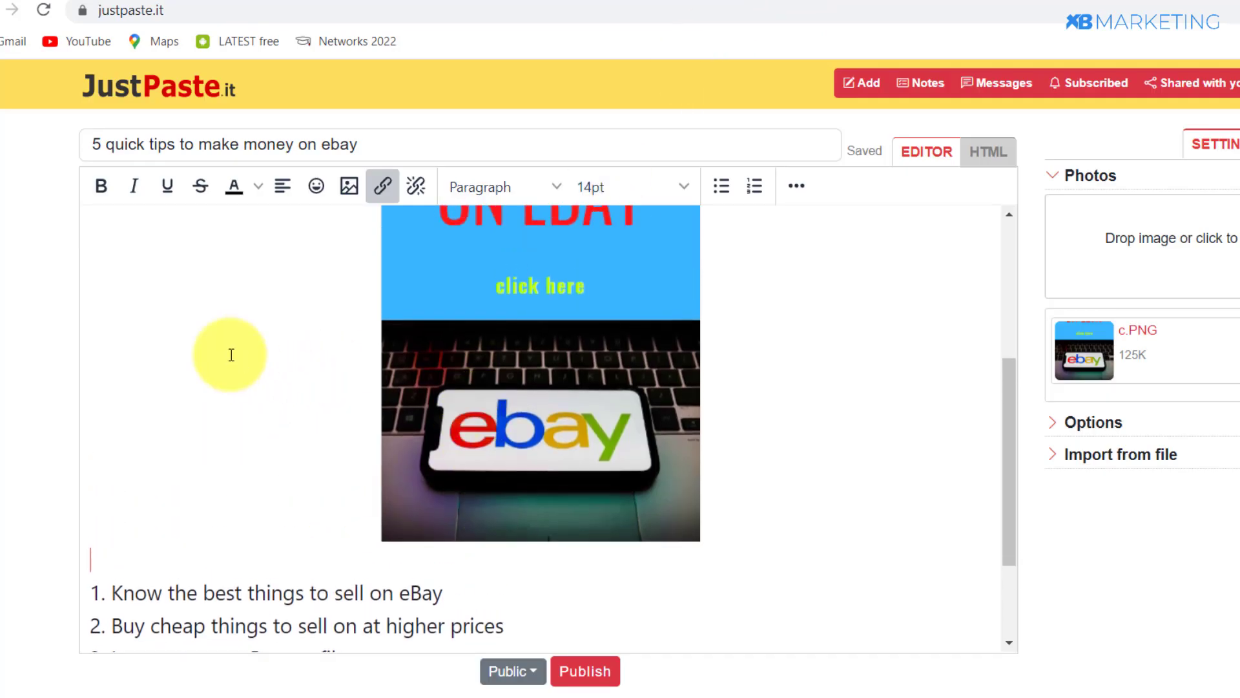
scroll(230, 351, "down", 3)
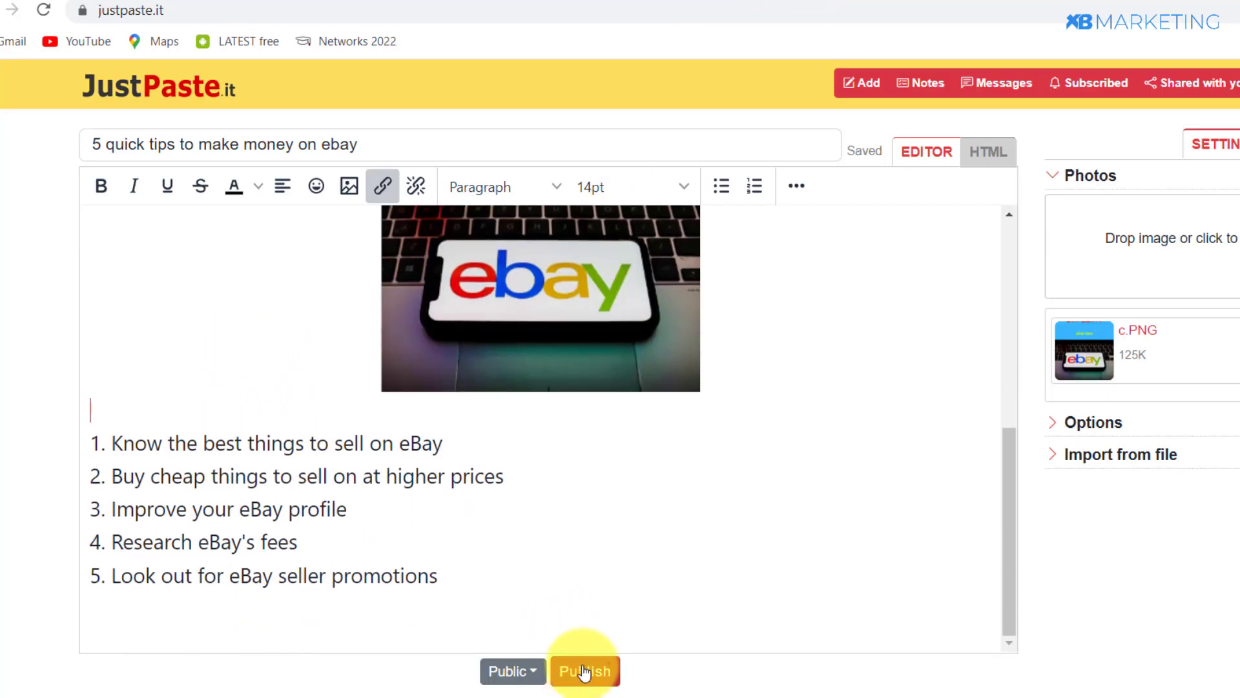
Publish the post to justpaste.it/8qpmn and check its cover image opens the download page
left_click(584, 672)
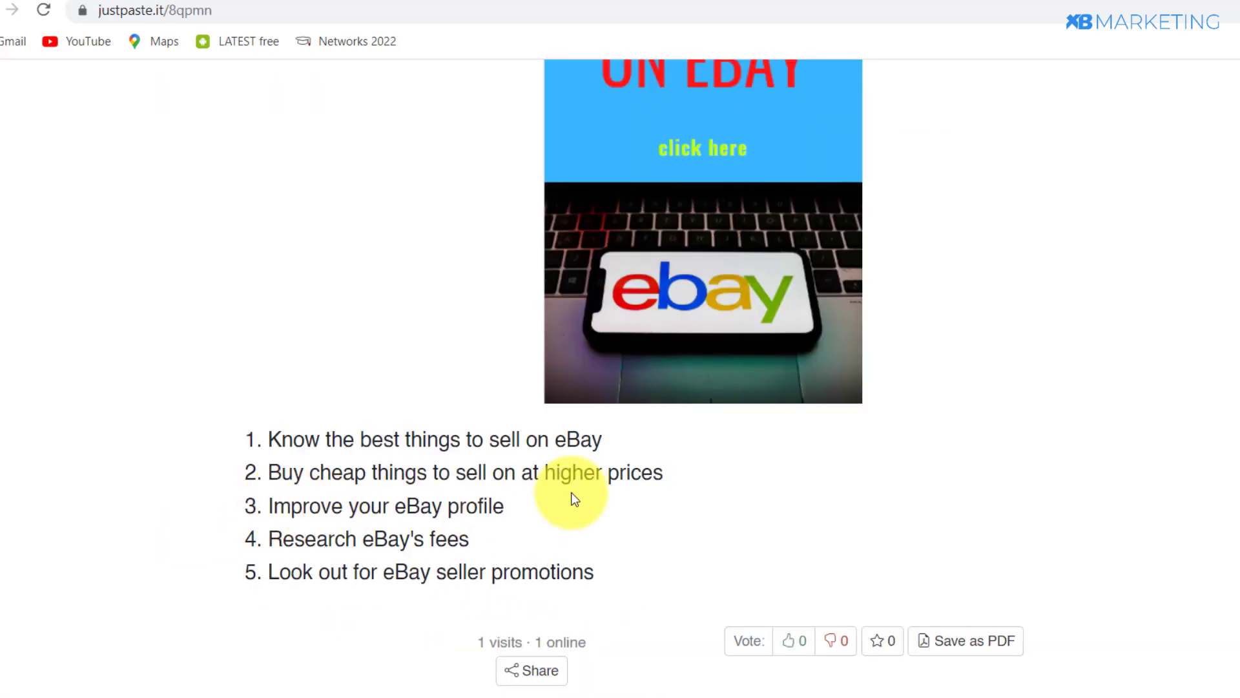
scroll(550, 504, "down", 2)
scroll(573, 493, "up", 5)
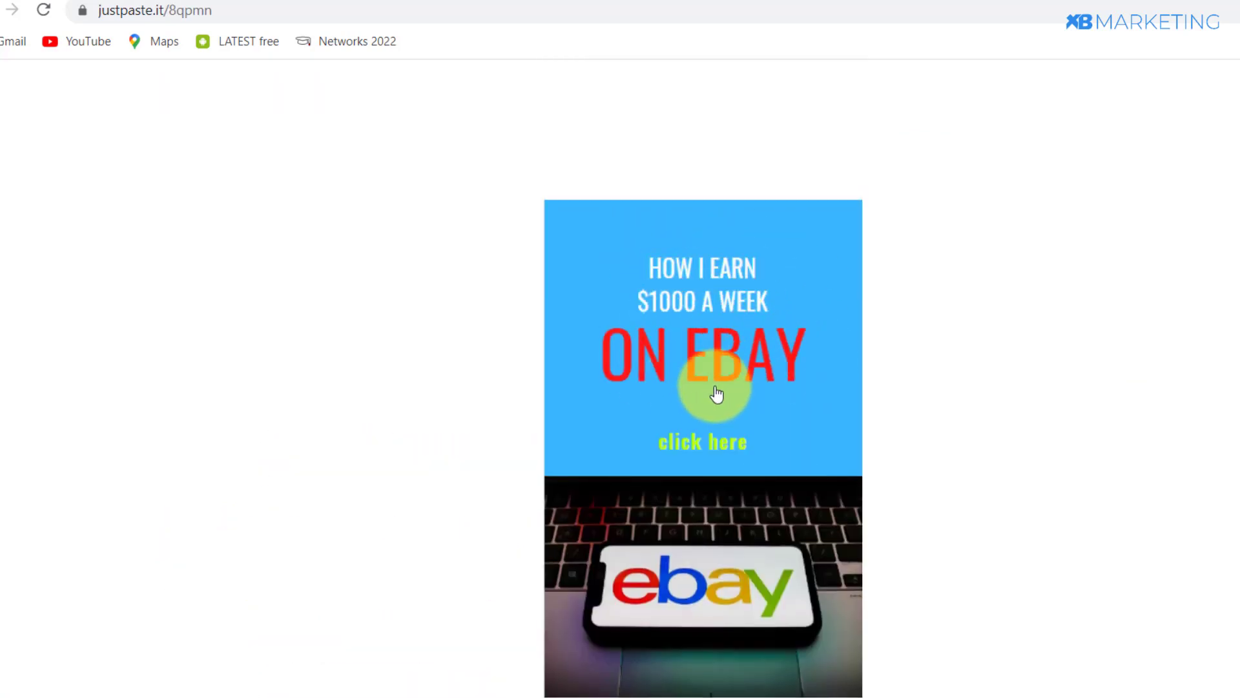
scroll(706, 375, "down", 1)
scroll(706, 375, "down", 1)
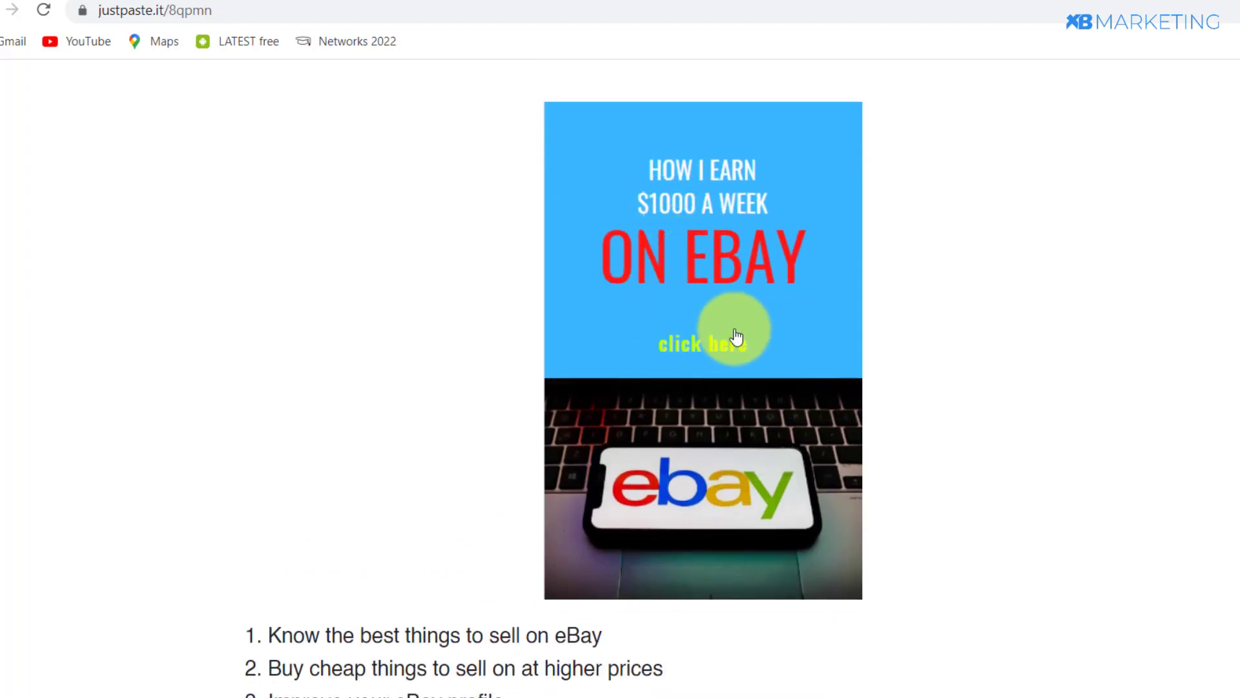
left_click(651, 292)
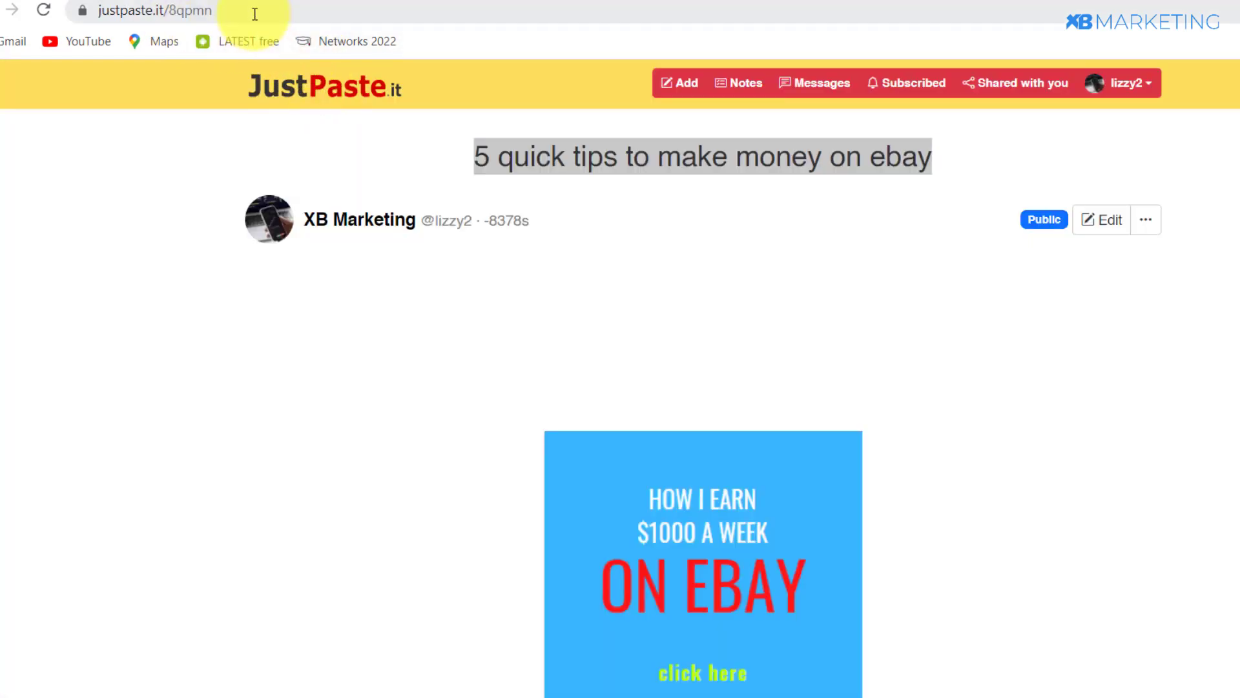
Convert the justpaste.it/8qpmn post URL to a PDF in webtopdf
left_click(95, 13)
key("ctrl+c")
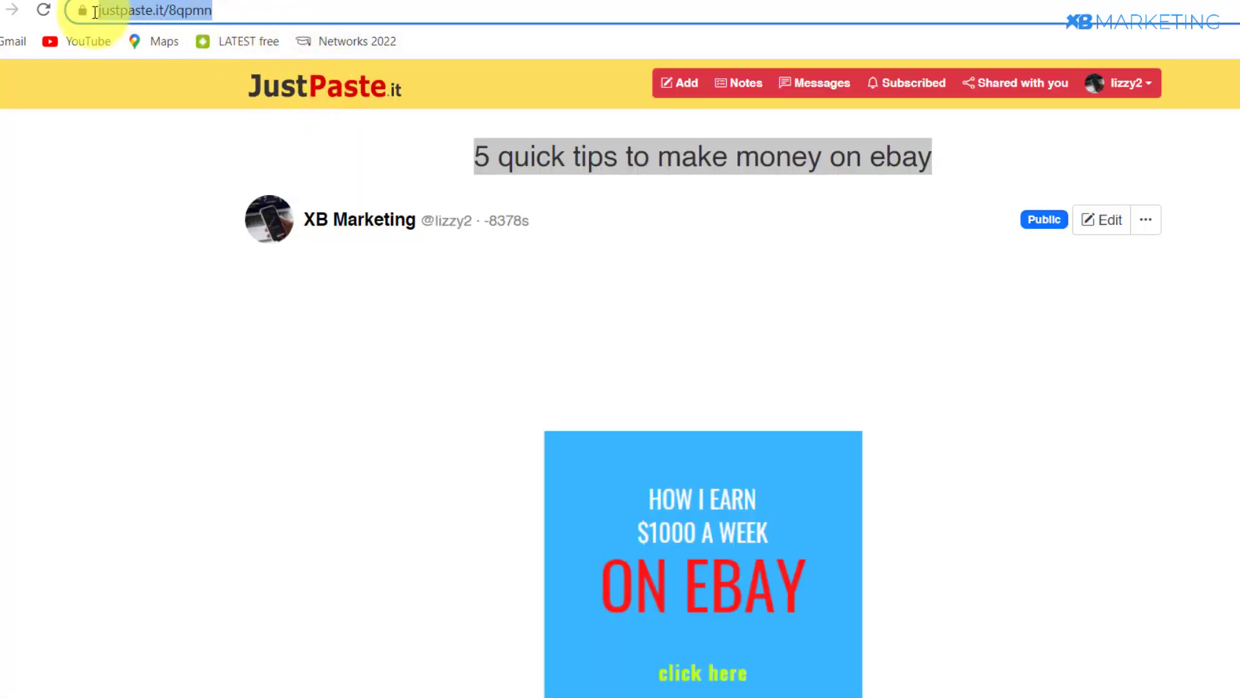
left_click(216, 279)
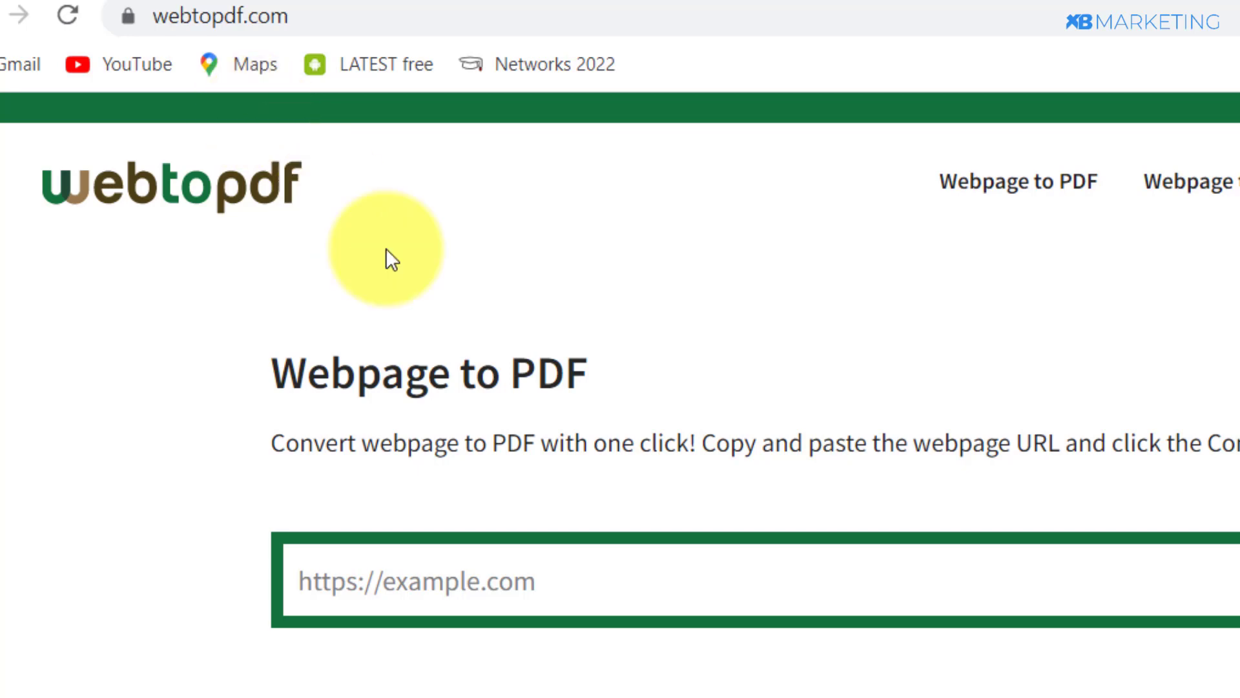
left_click(604, 591)
key("ctrl+v")
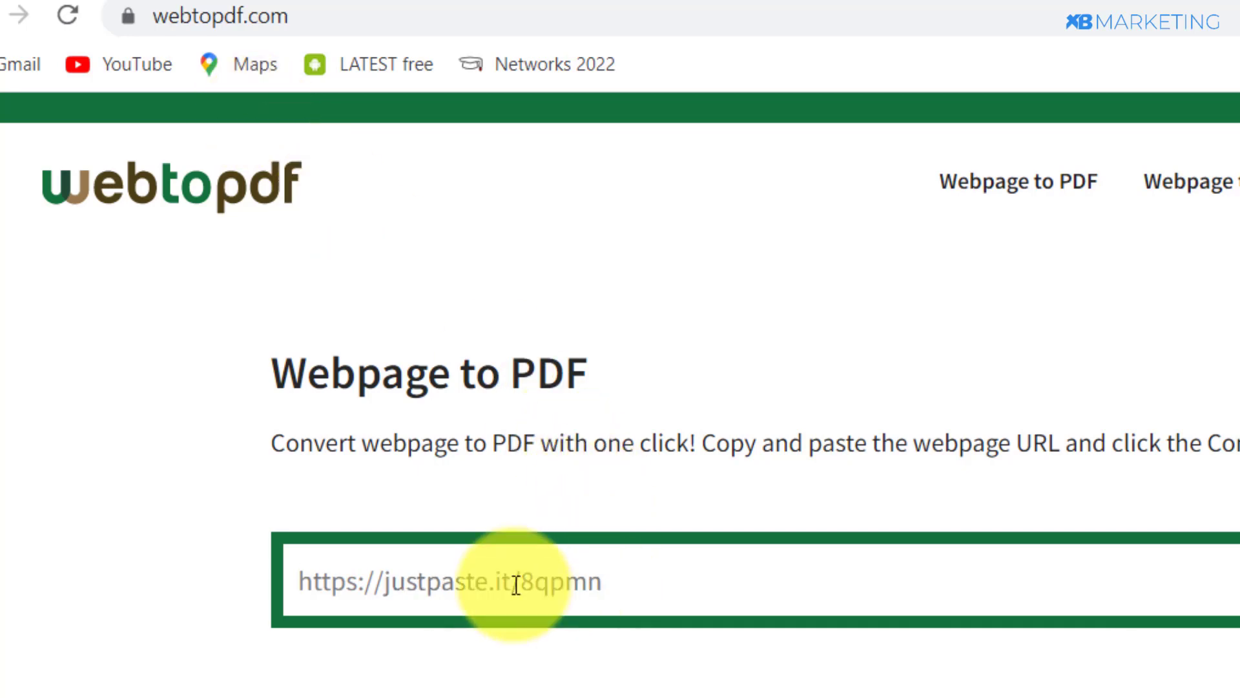
left_click(1234, 453)
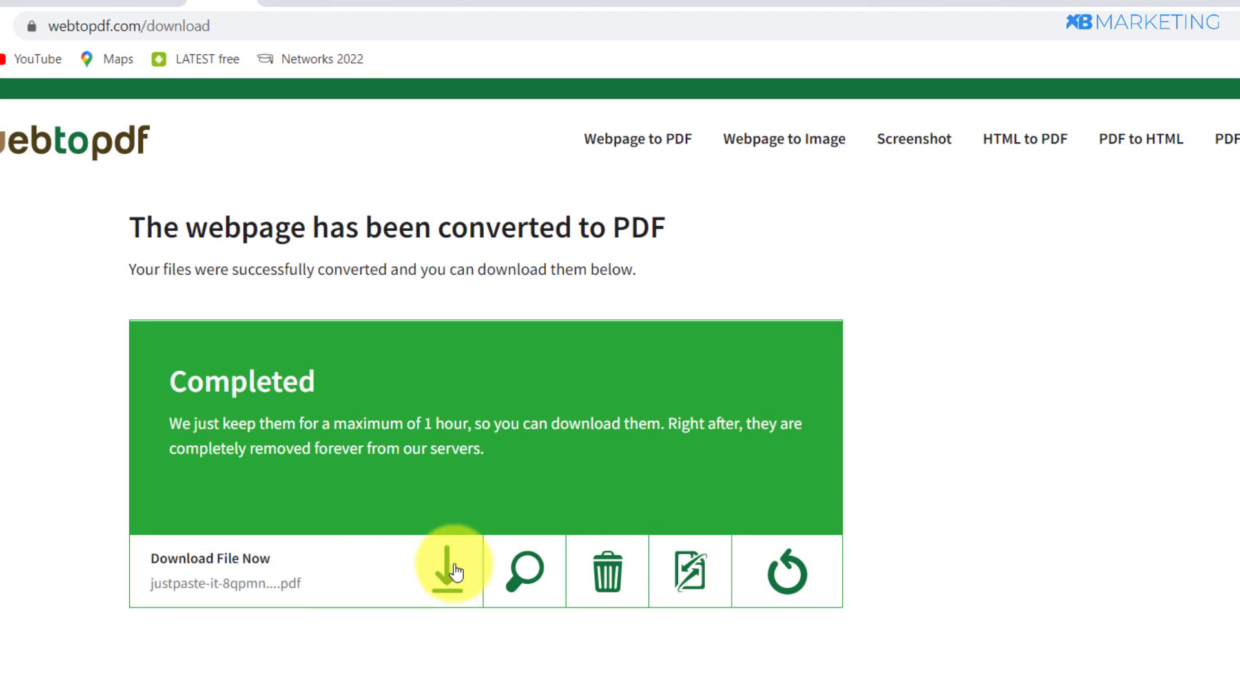
Download and open justpaste-it-8qpmn.pdf, test its cover image link, then copy its MediaFire share link
left_click(445, 572)
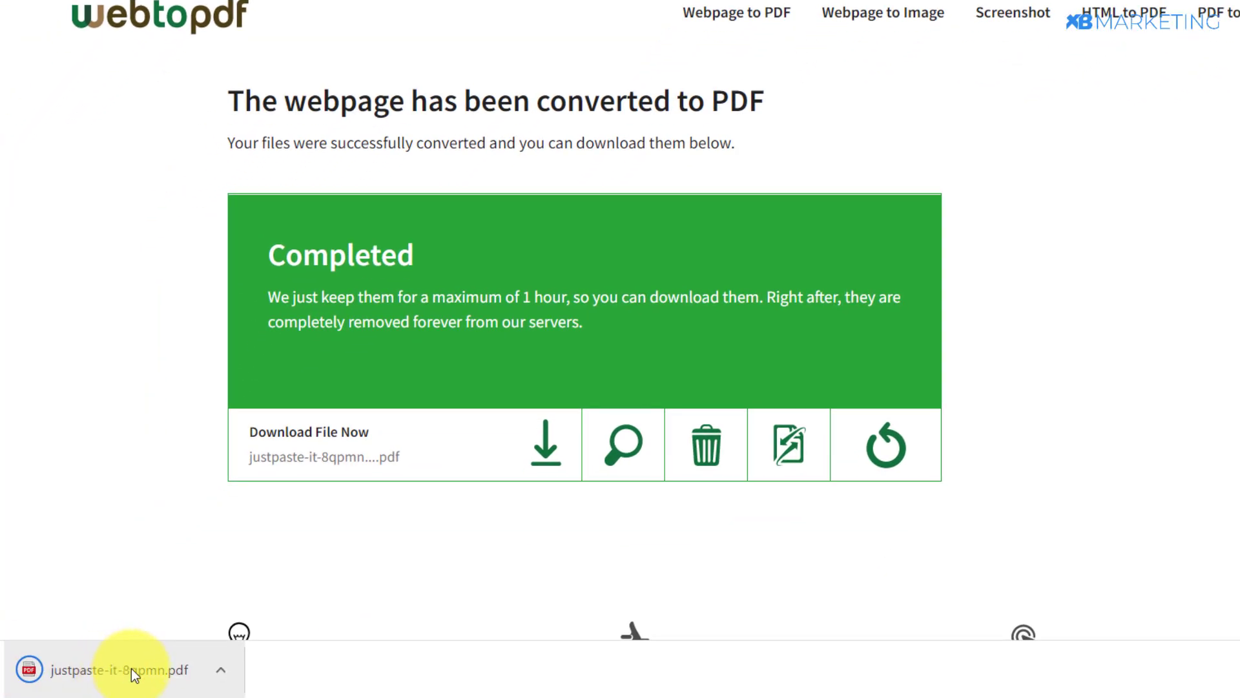
left_click(111, 676)
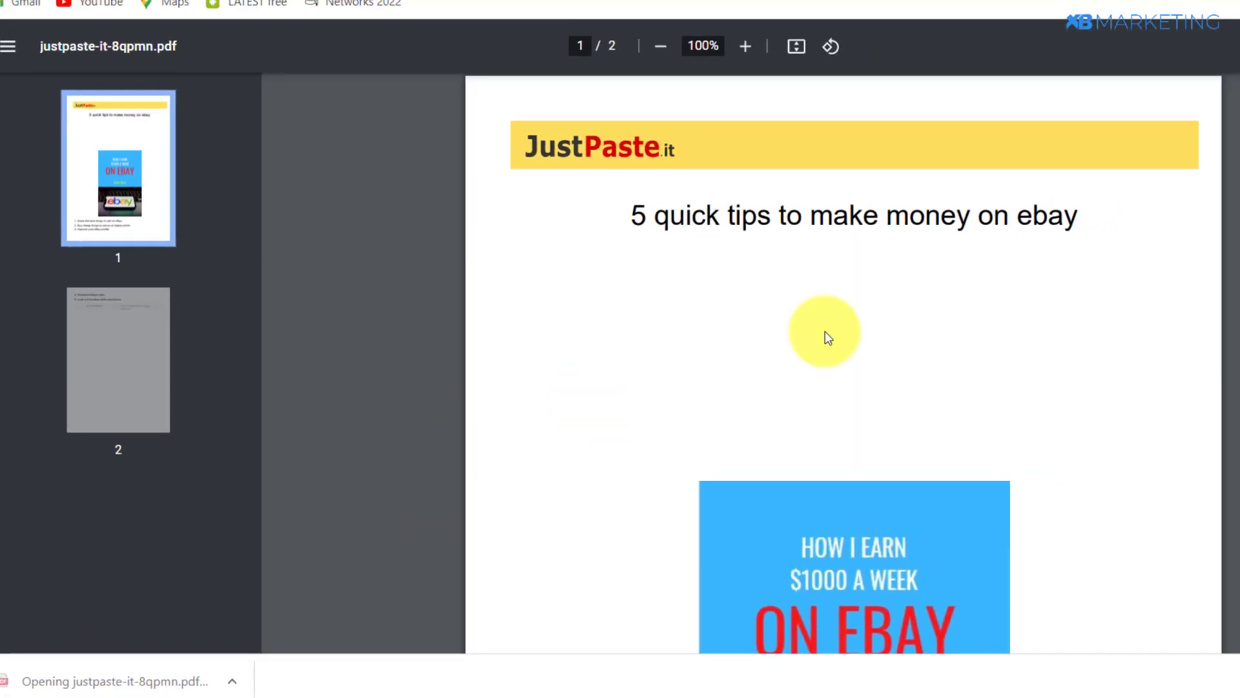
scroll(803, 223, "down", 5)
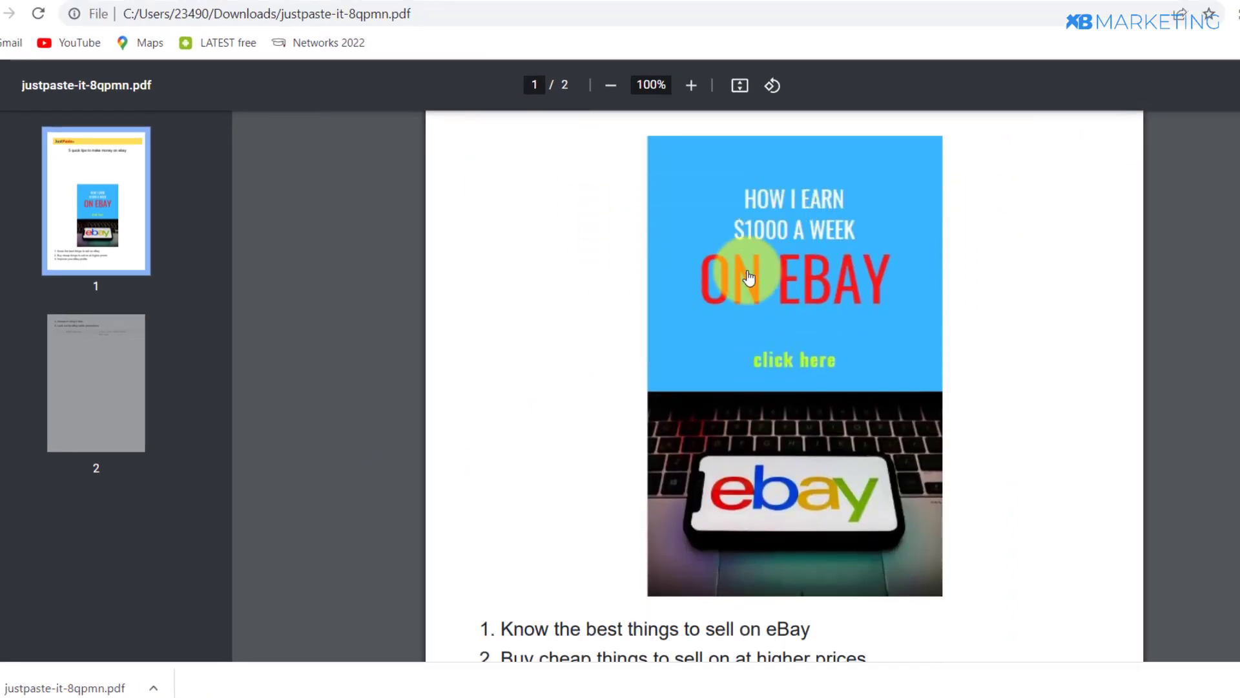
scroll(749, 278, "down", 2)
left_click(786, 199)
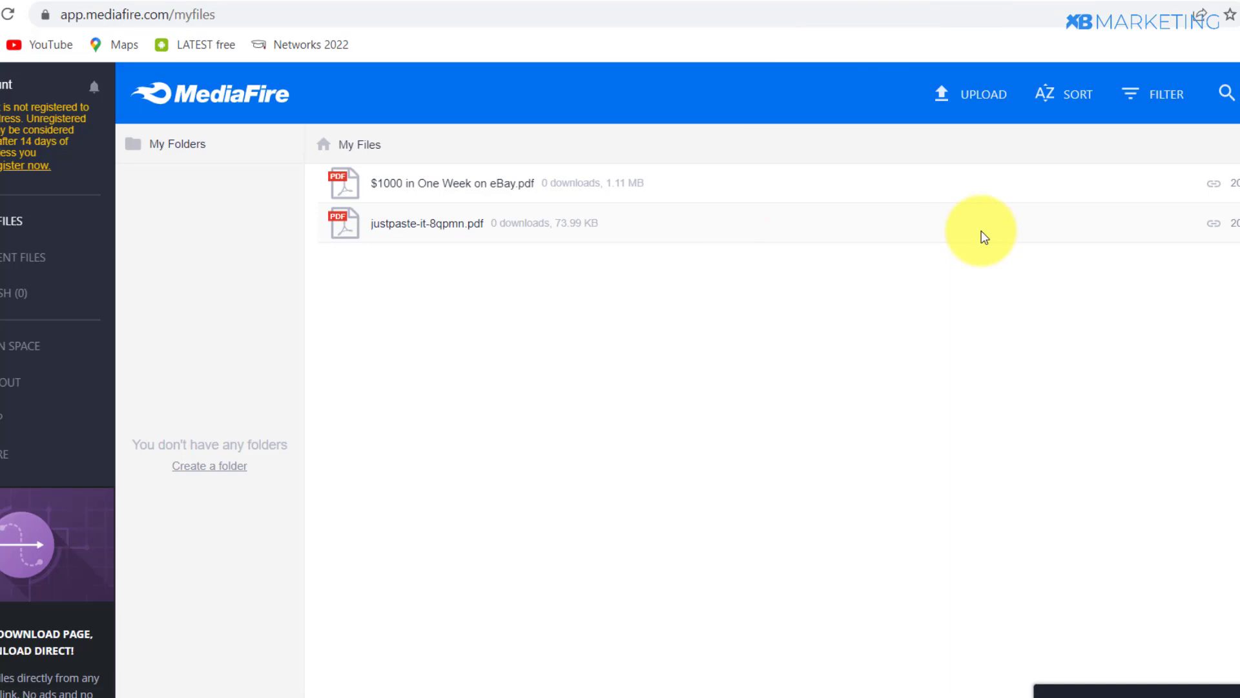
left_click(1213, 224)
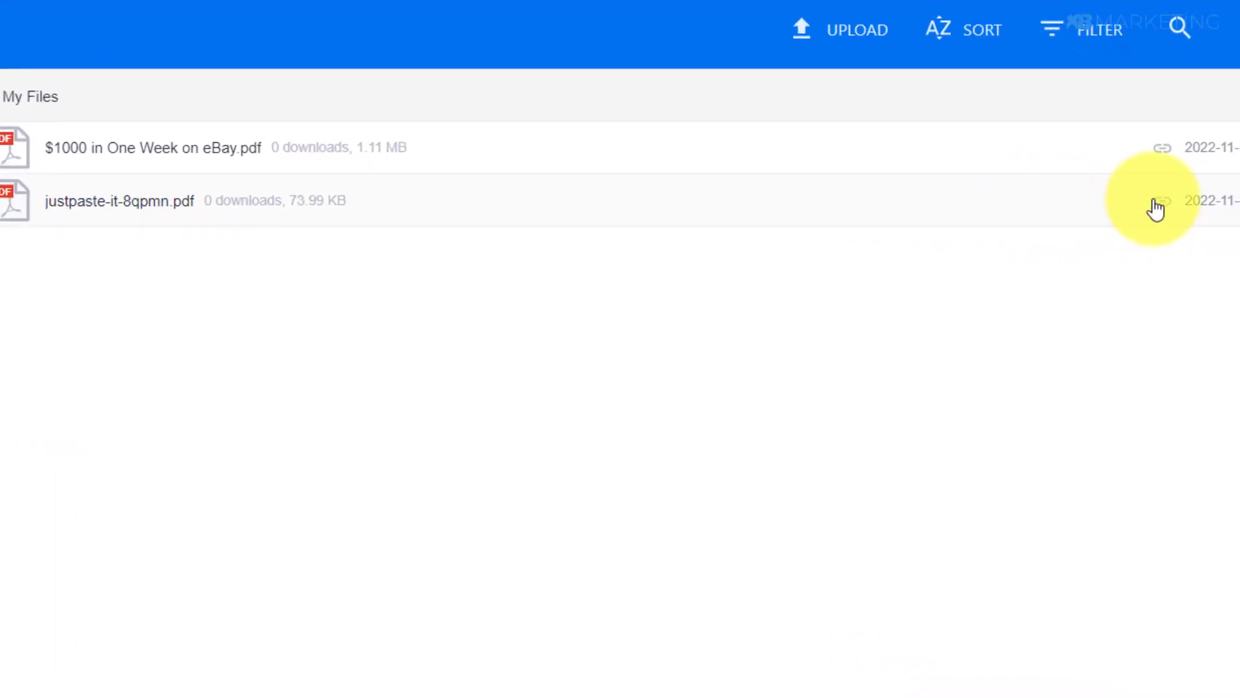